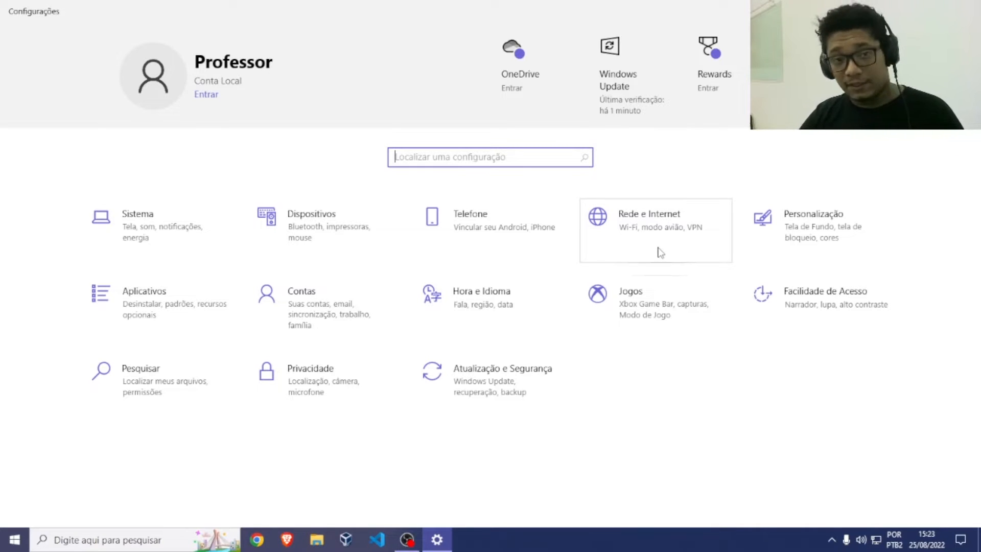
# View the Telefone category and the Jogos pages, including Modo de Jogo and Capturas, and return to the settings home
pyautogui.click(487, 247)
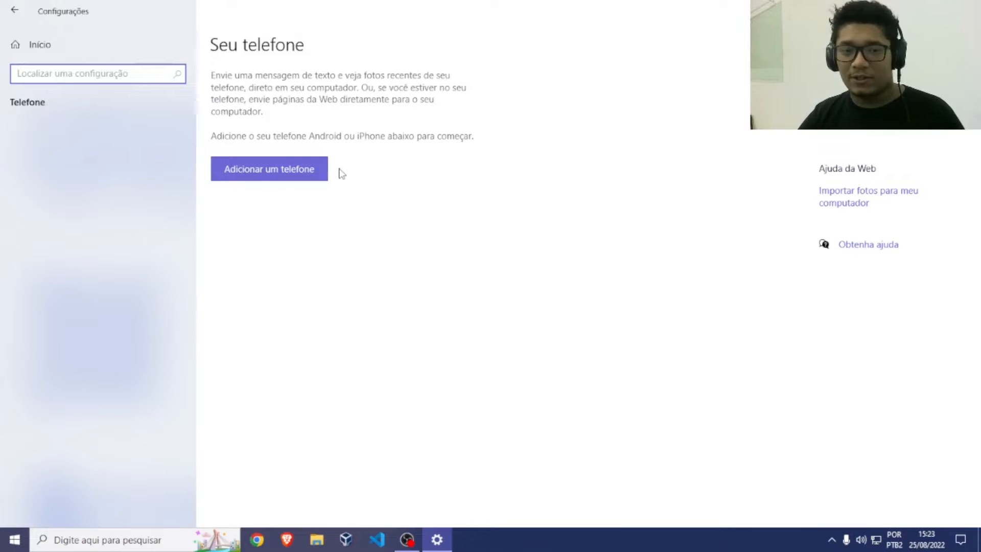
pyautogui.click(14, 10)
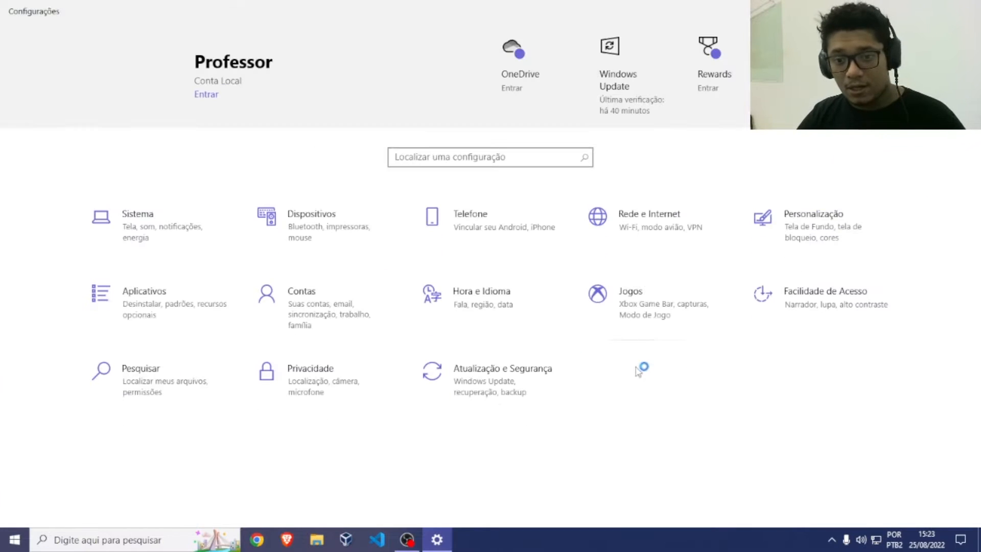
pyautogui.click(660, 336)
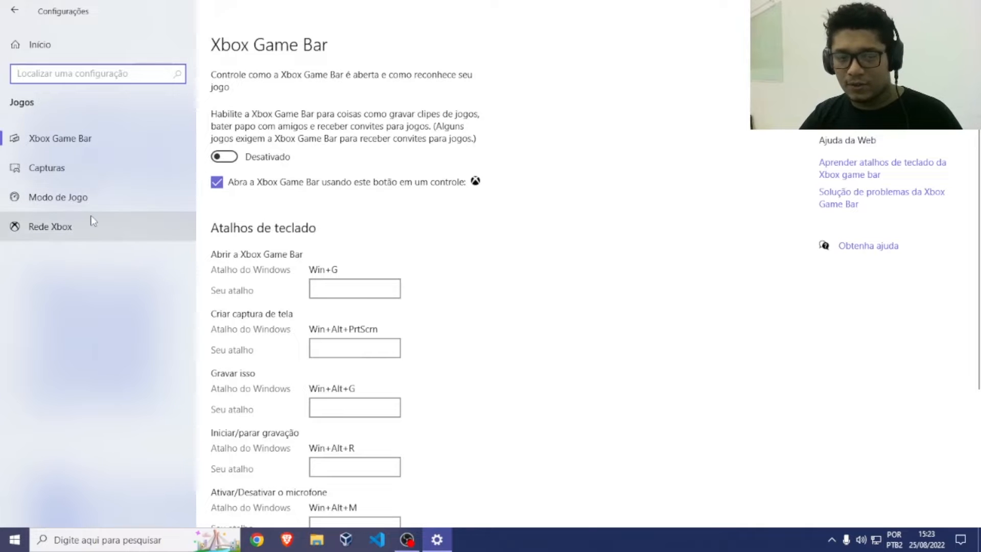
pyautogui.click(82, 199)
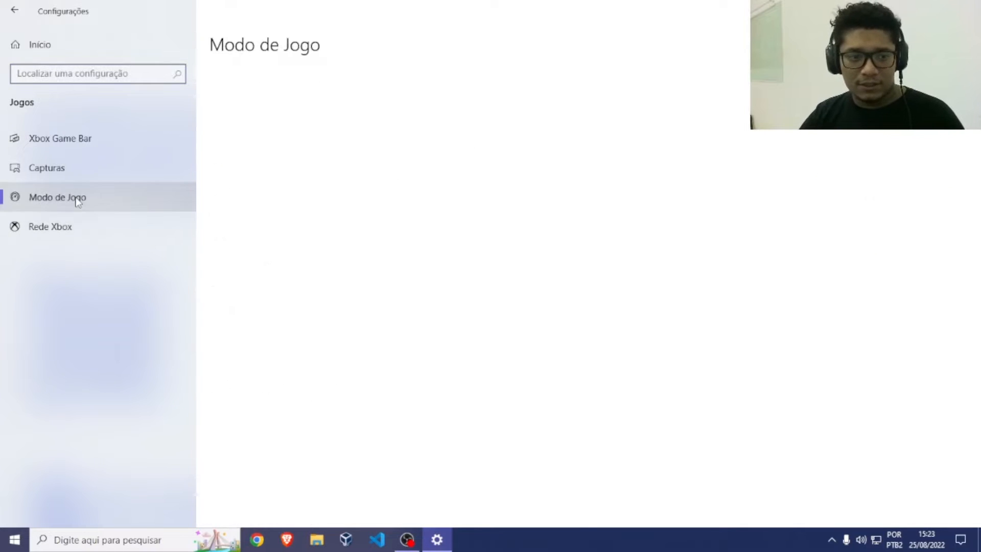
pyautogui.click(84, 143)
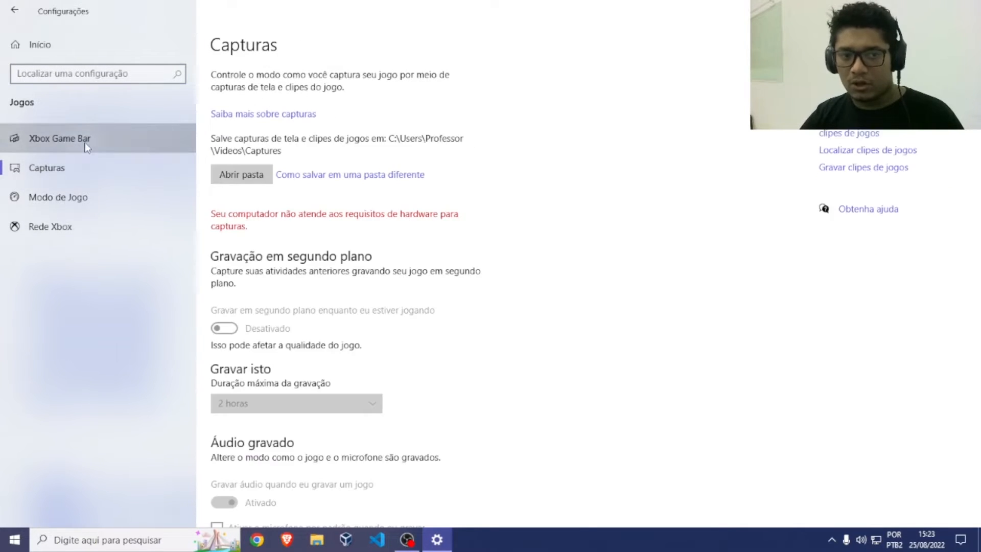
pyautogui.click(40, 45)
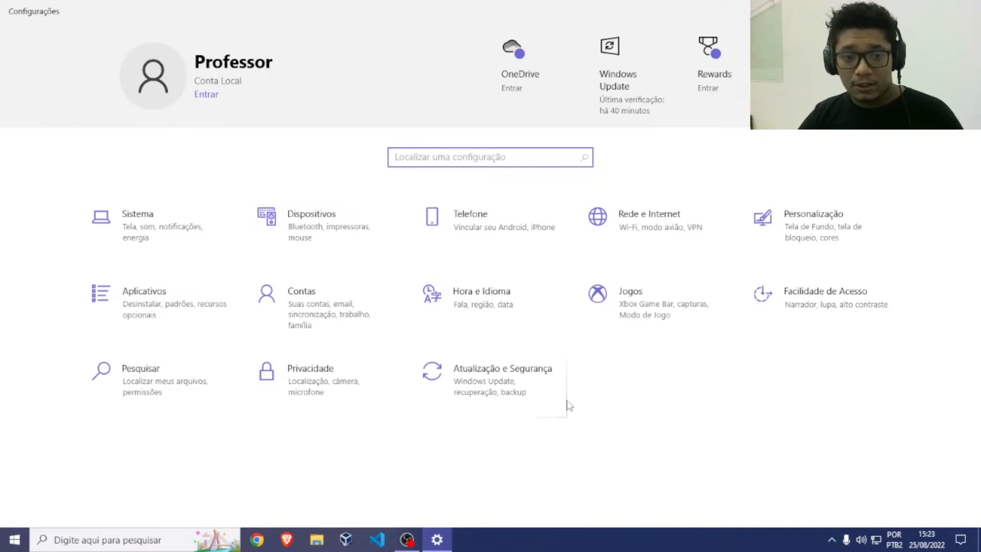
# View the Dispositivos, Pesquisar and Atualização e Segurança categories, returning to the settings home after each
pyautogui.click(307, 215)
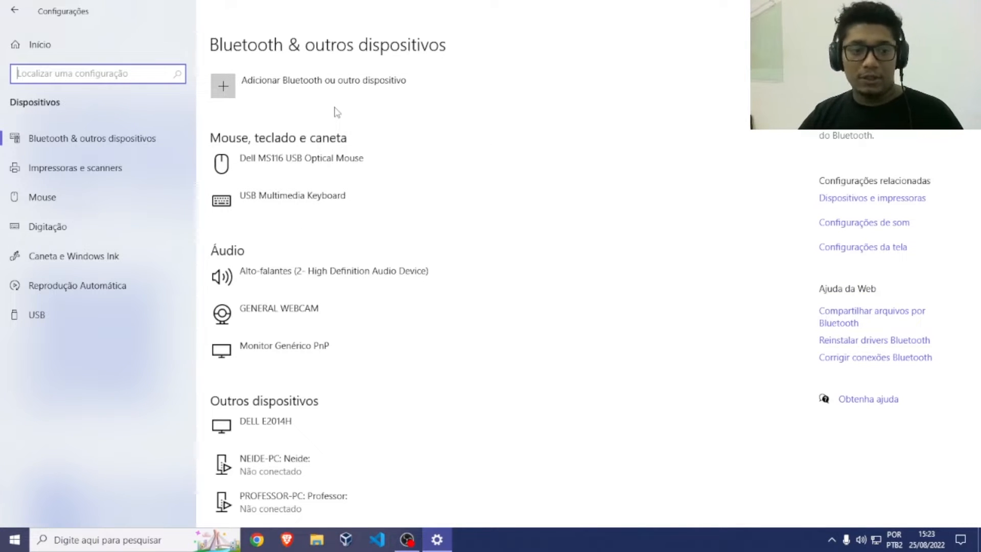
pyautogui.click(14, 11)
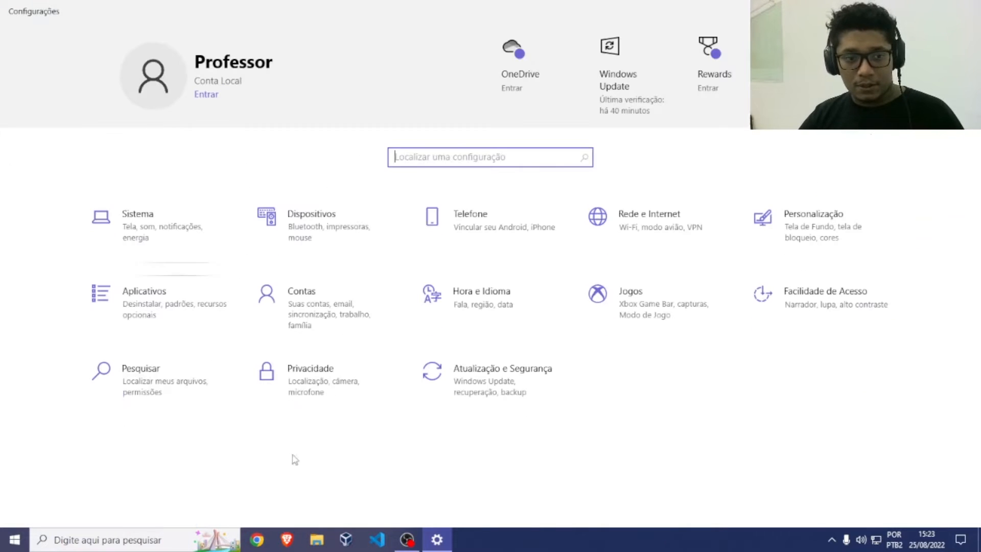
pyautogui.click(178, 403)
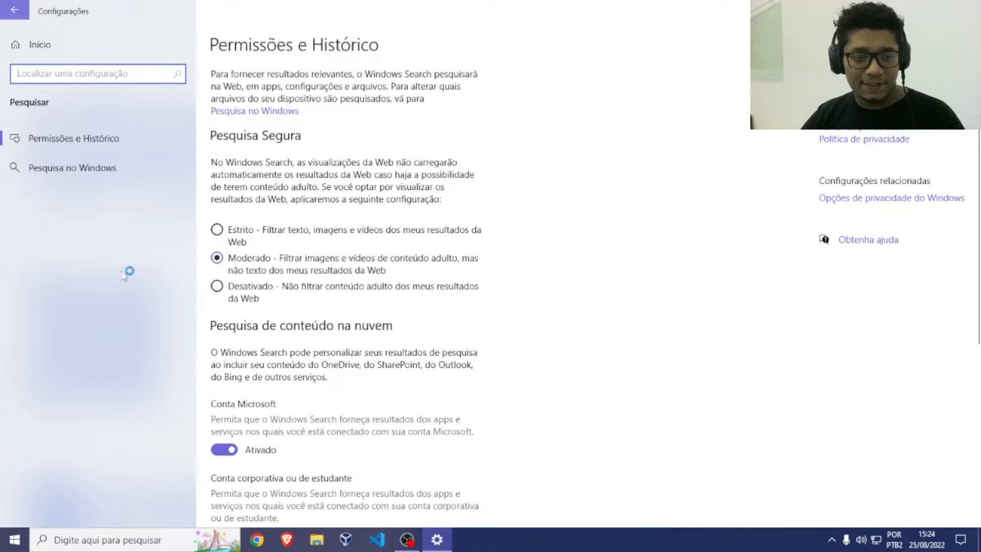
pyautogui.hotkey('alt', 'Left')
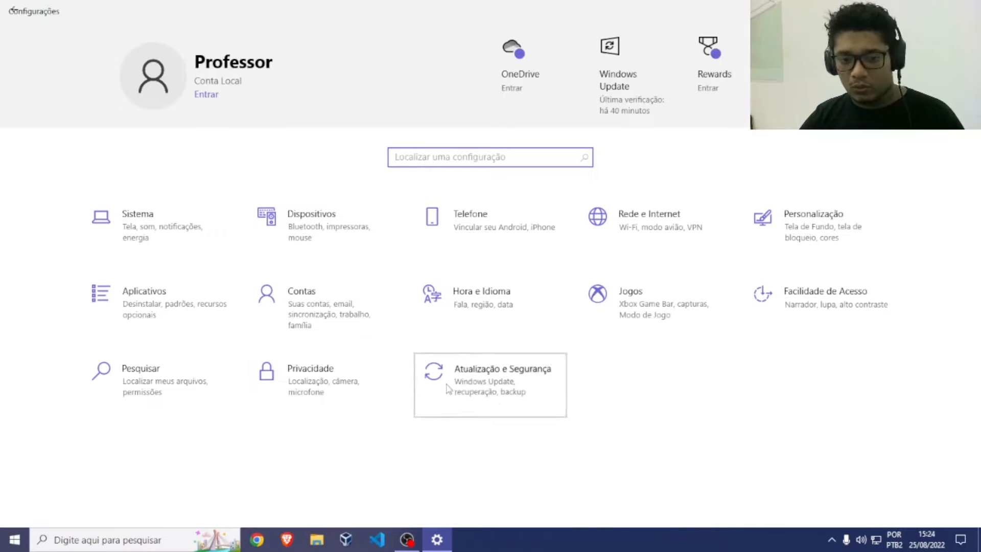
pyautogui.click(442, 388)
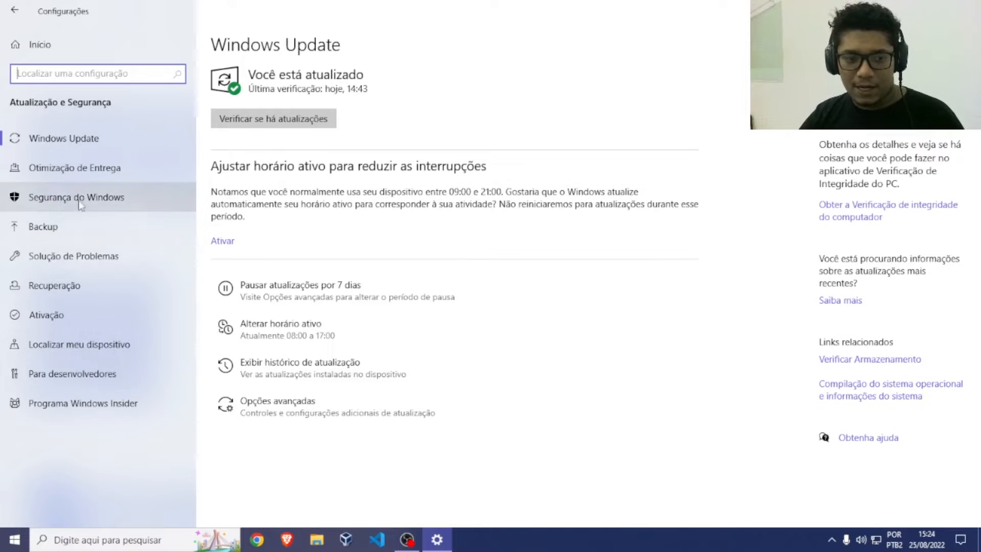
pyautogui.click(14, 10)
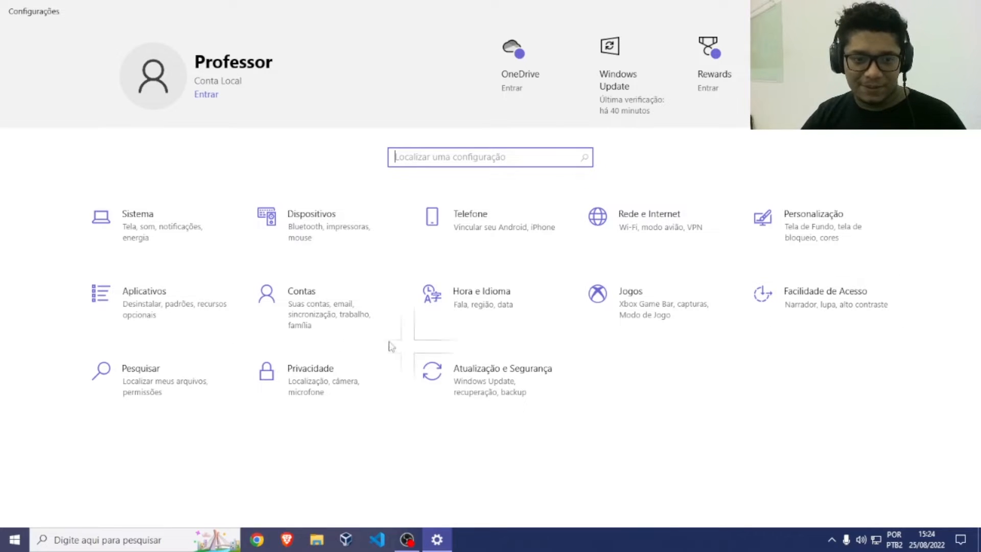
# Look through the Aplicativos pages, including Mapas offline, Aplicativos para sites and Reprodução de vídeo, ending on Aplicativos e recursos
pyautogui.click(147, 303)
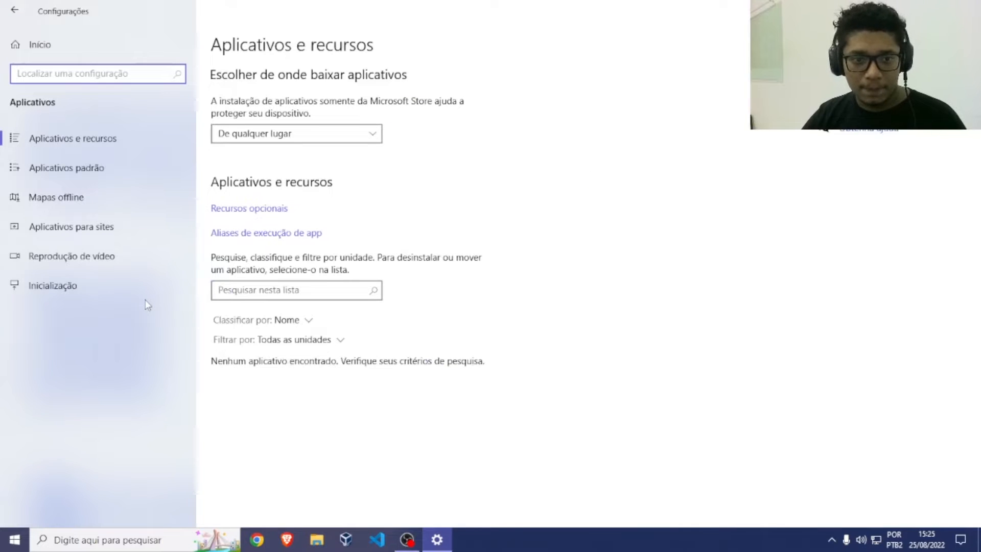
pyautogui.click(85, 176)
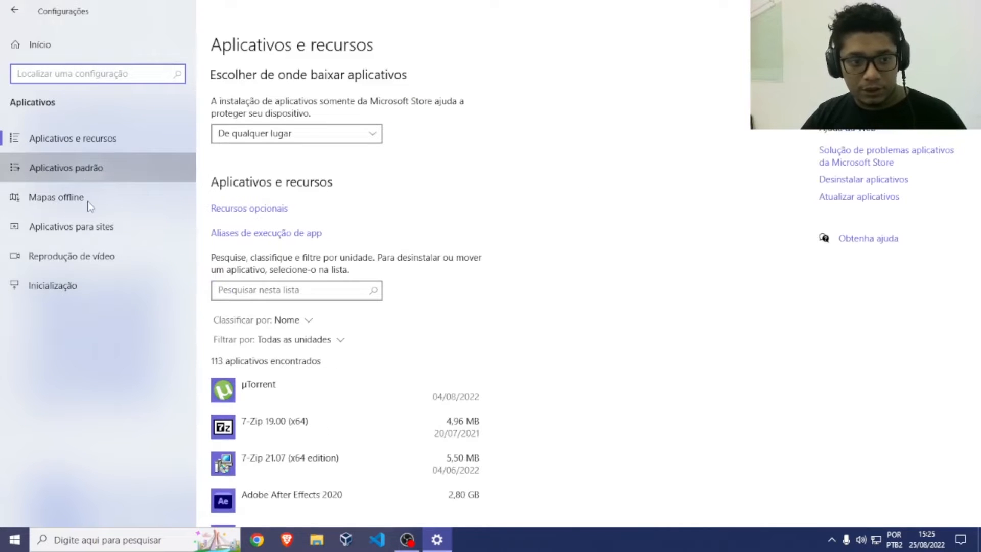
pyautogui.click(85, 201)
pyautogui.click(87, 227)
pyautogui.click(85, 253)
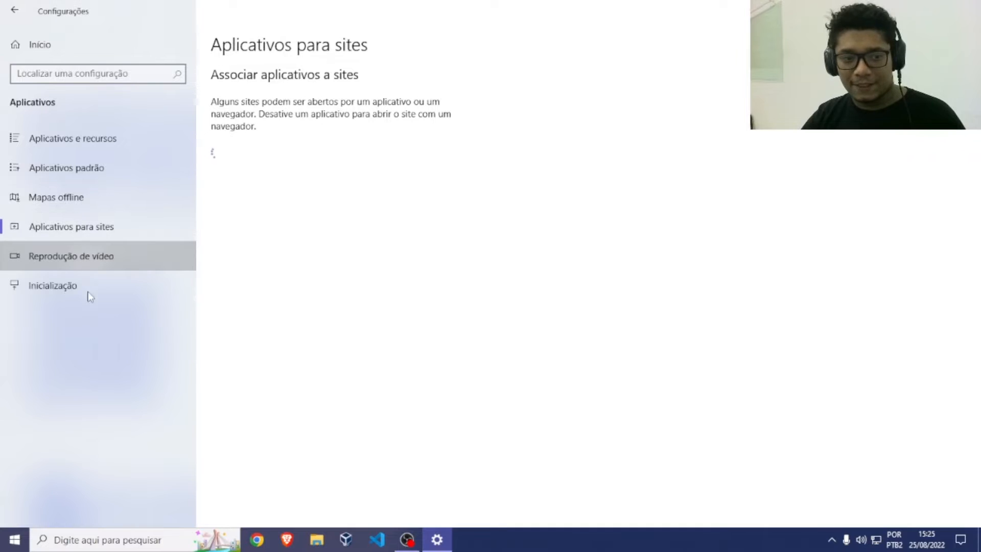
pyautogui.click(89, 296)
pyautogui.click(94, 256)
pyautogui.click(89, 228)
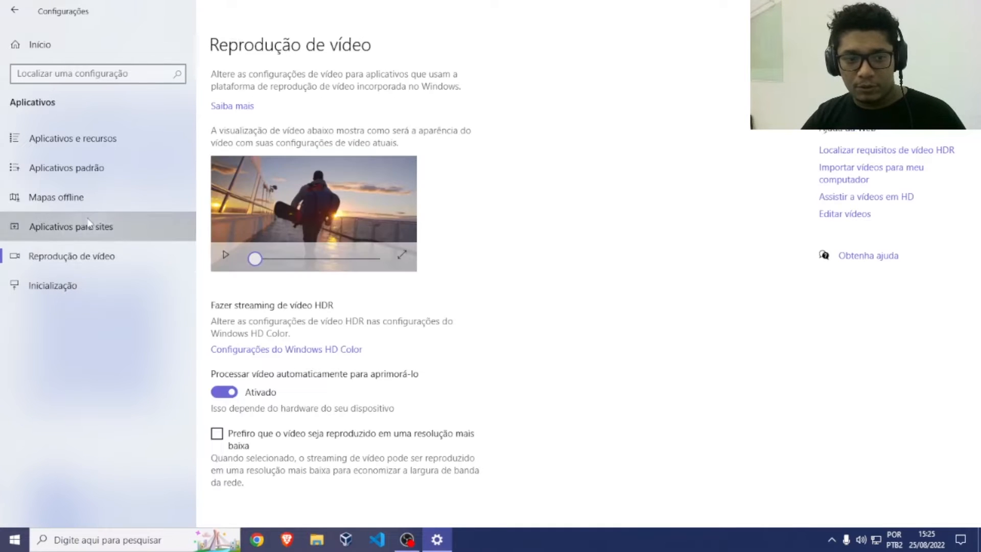
pyautogui.click(72, 197)
pyautogui.click(72, 147)
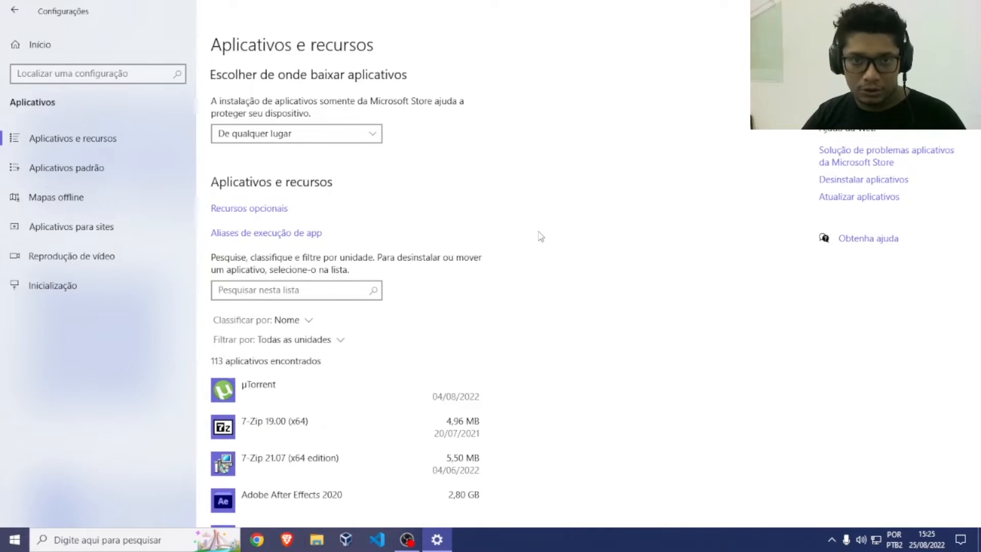
# Uninstall AnyDesk from the installed apps list without erasing its configurations, and close its uninstaller
pyautogui.scroll(-3, 573, 320)
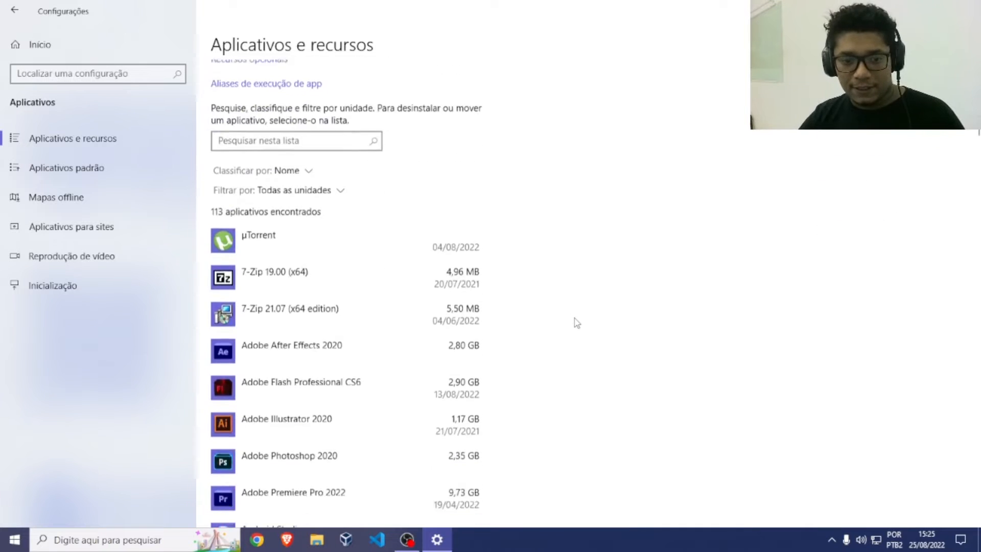
pyautogui.scroll(-6, 577, 322)
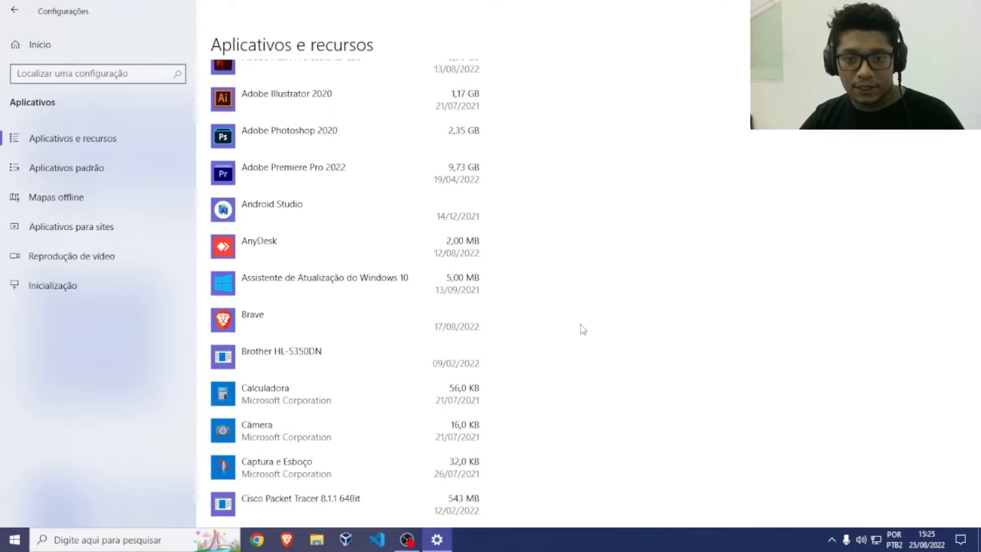
pyautogui.click(292, 256)
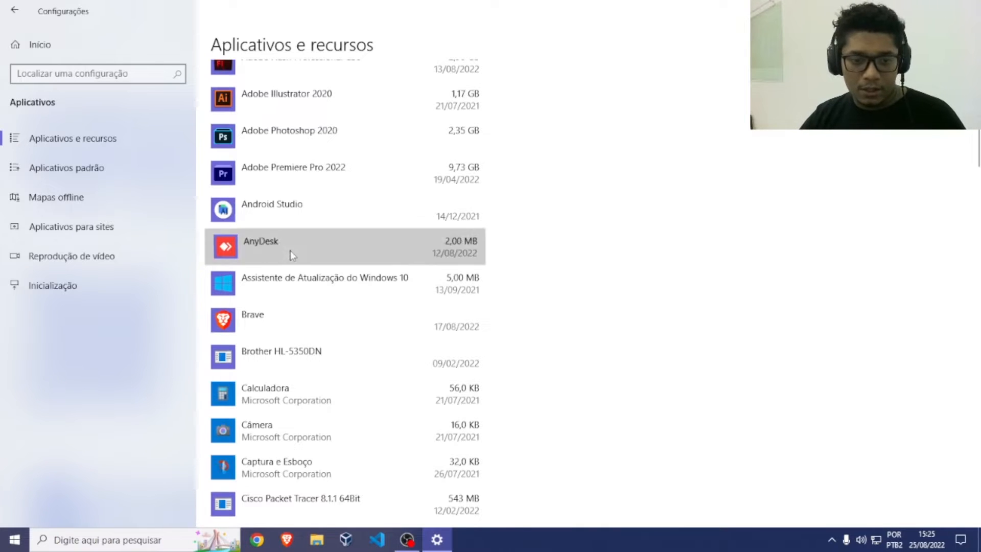
pyautogui.click(467, 298)
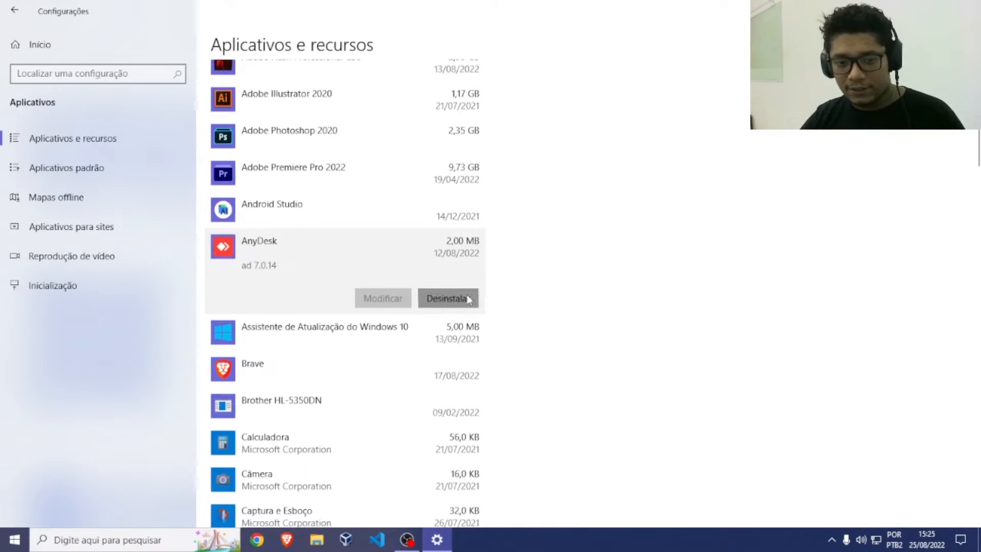
pyautogui.click(510, 267)
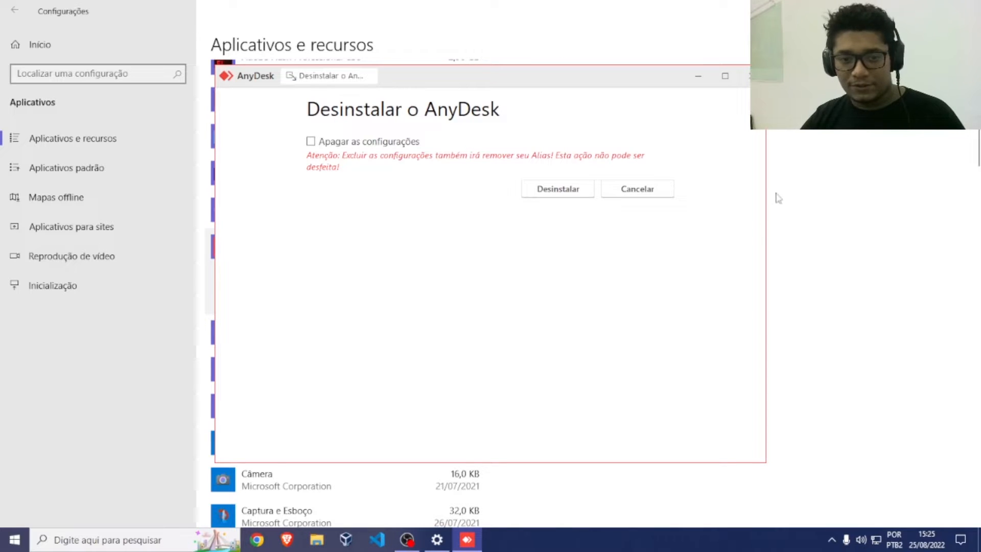
pyautogui.click(558, 190)
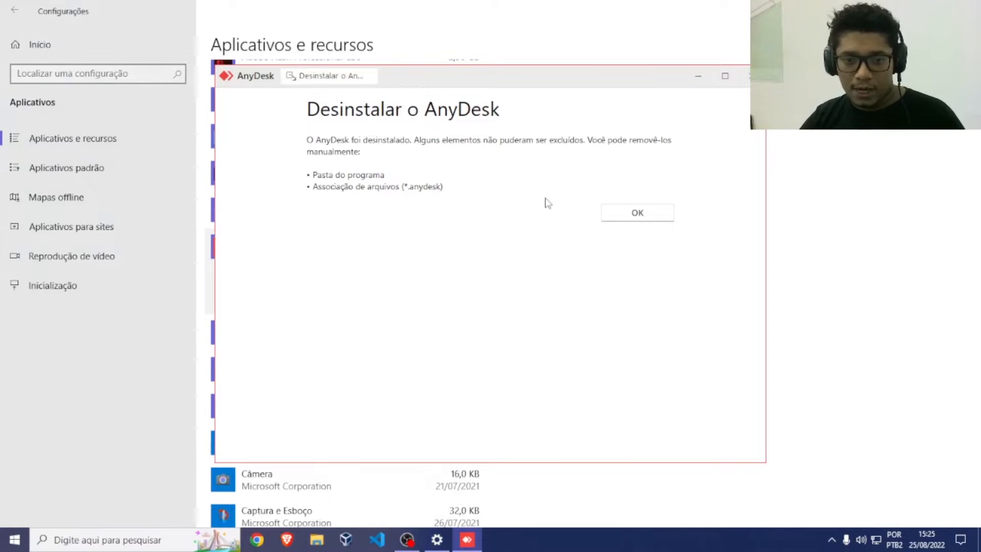
pyautogui.click(626, 216)
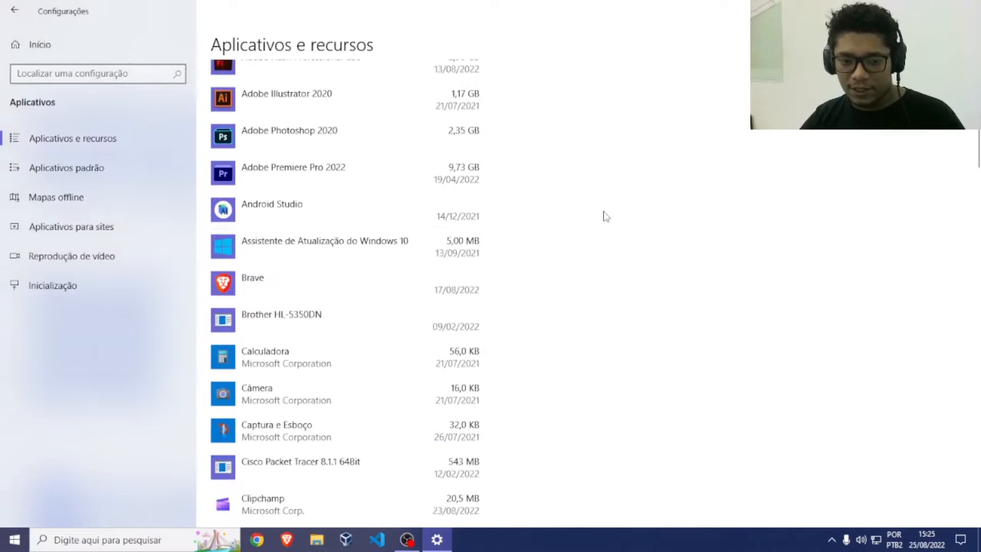
# Search Windows for "any" to check for AnyDesk, and dismiss the search
pyautogui.click(109, 546)
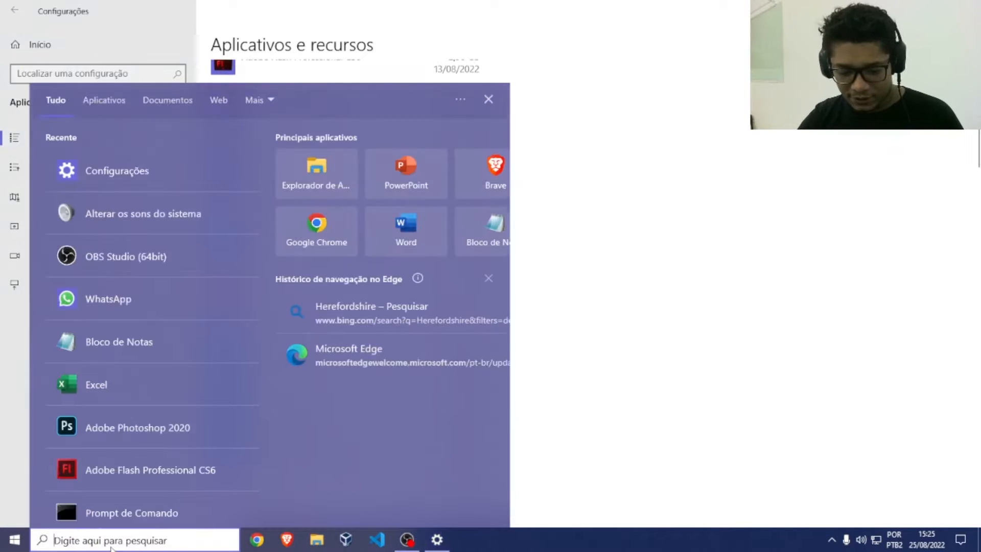
pyautogui.write('any')
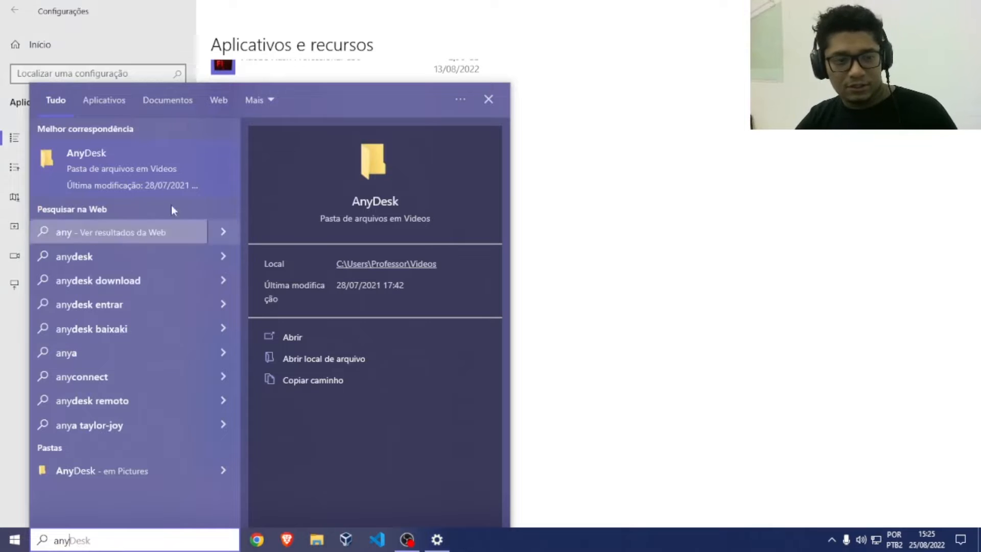
pyautogui.click(605, 185)
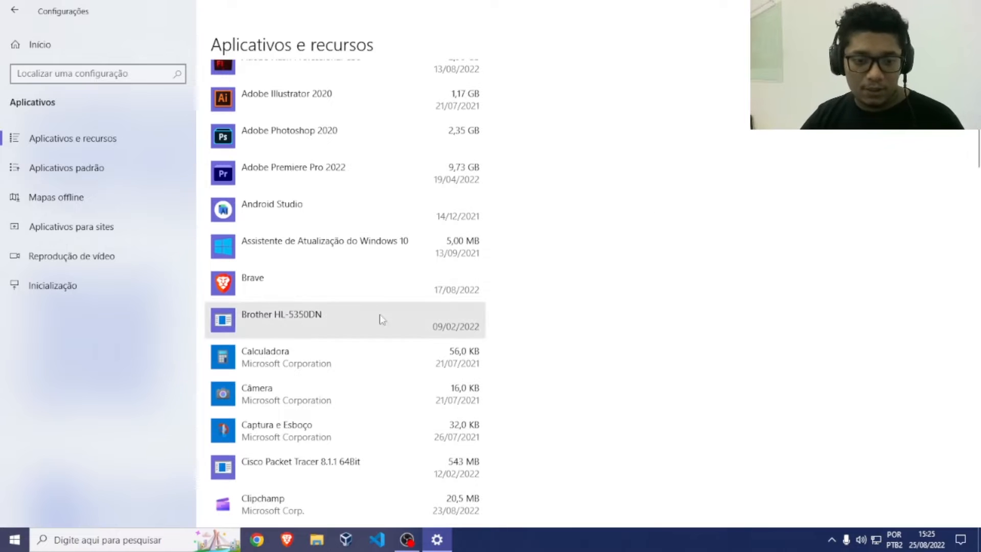
# Browse further through the installed apps list and return to the settings home
pyautogui.scroll(-10, 538, 307)
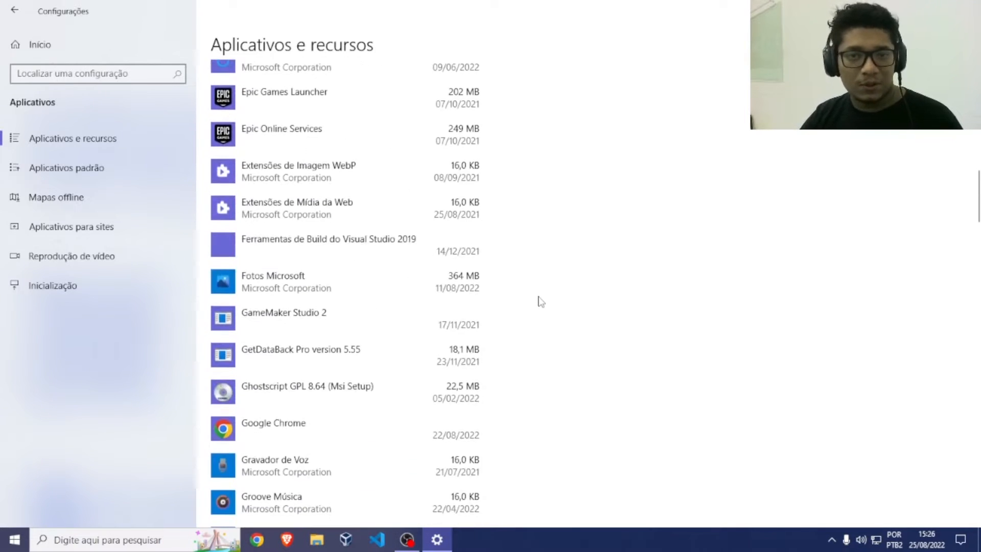
pyautogui.scroll(-6, 488, 351)
pyautogui.scroll(20, 493, 348)
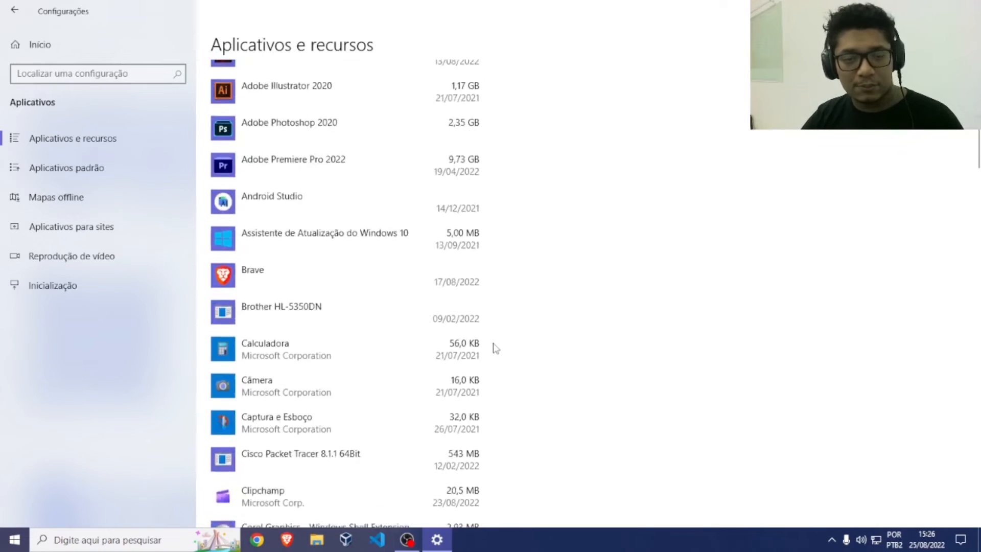
pyautogui.click(14, 10)
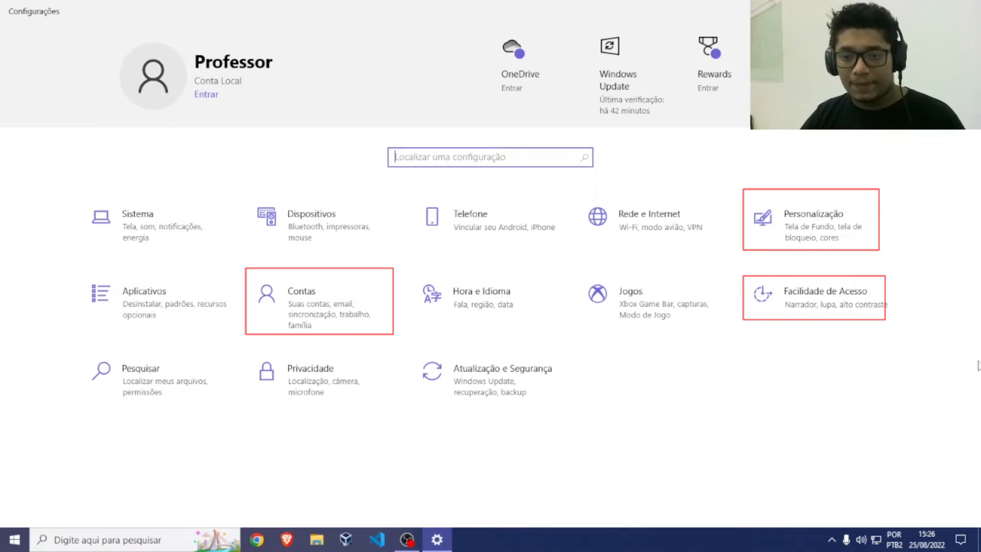
pyautogui.click(762, 454)
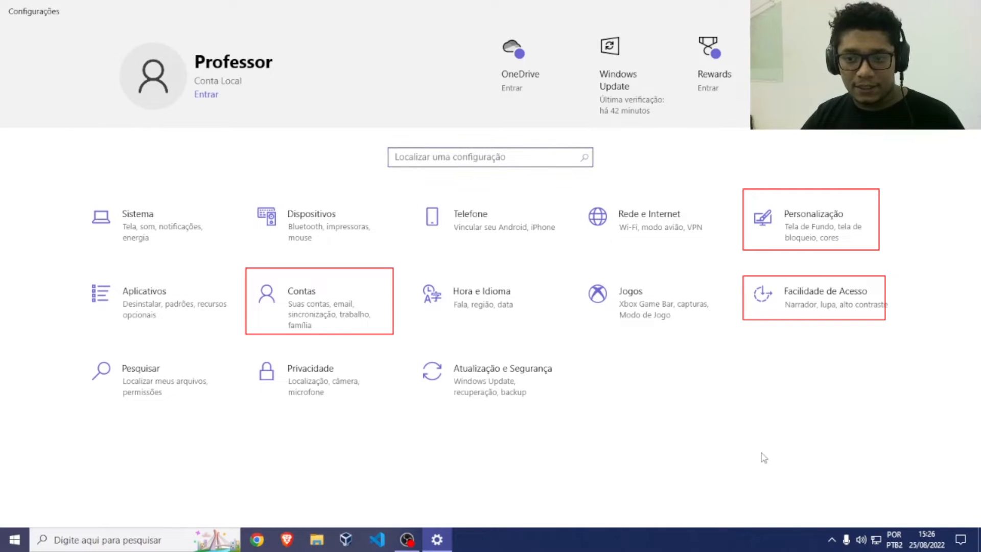
# Open the Fontes page in the Personalização category and browse the available fonts
pyautogui.click(817, 249)
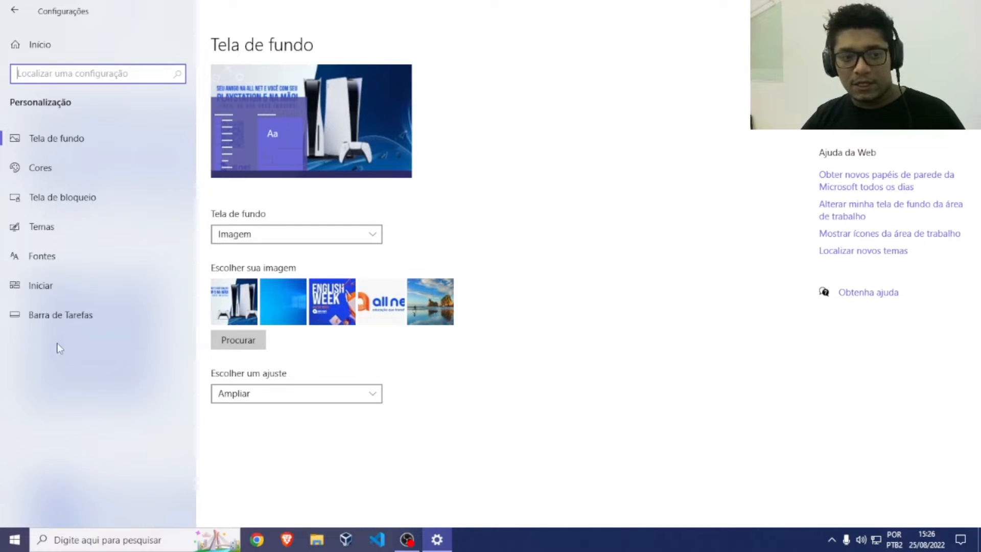
pyautogui.click(76, 252)
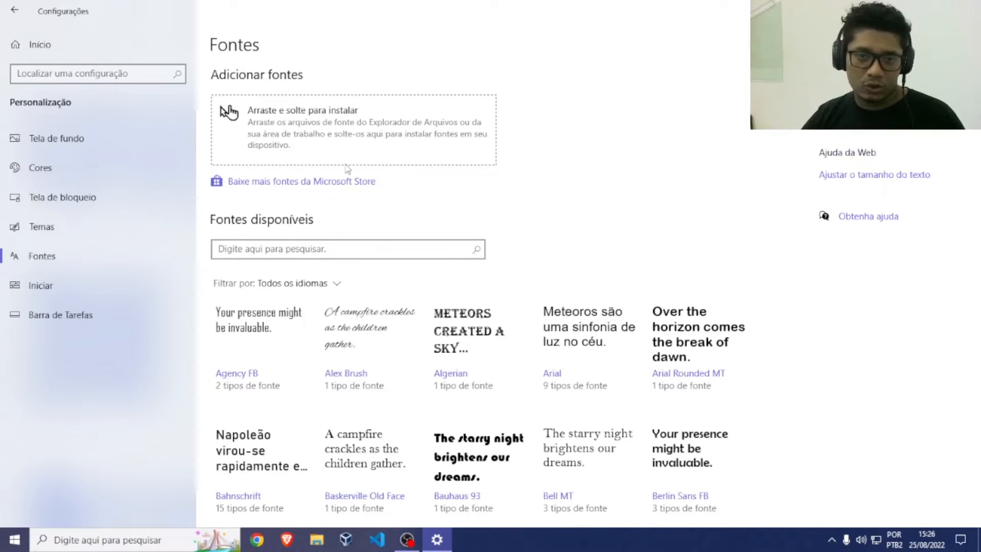
pyautogui.scroll(-20, 548, 345)
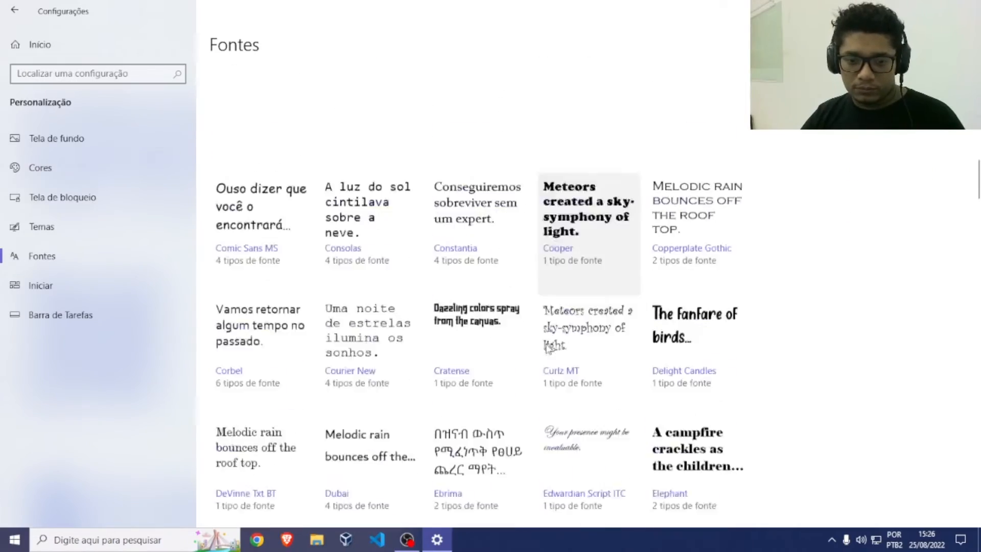
pyautogui.scroll(-10, 547, 345)
pyautogui.scroll(20, 539, 358)
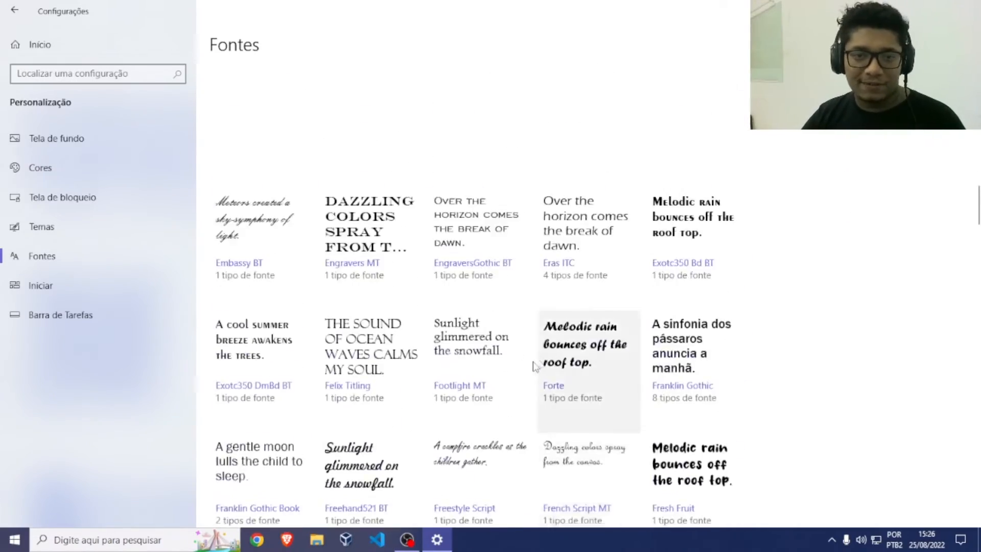
# Open the Temas page in Personalização and look over the current theme and the available themes
pyautogui.scroll(10, 531, 366)
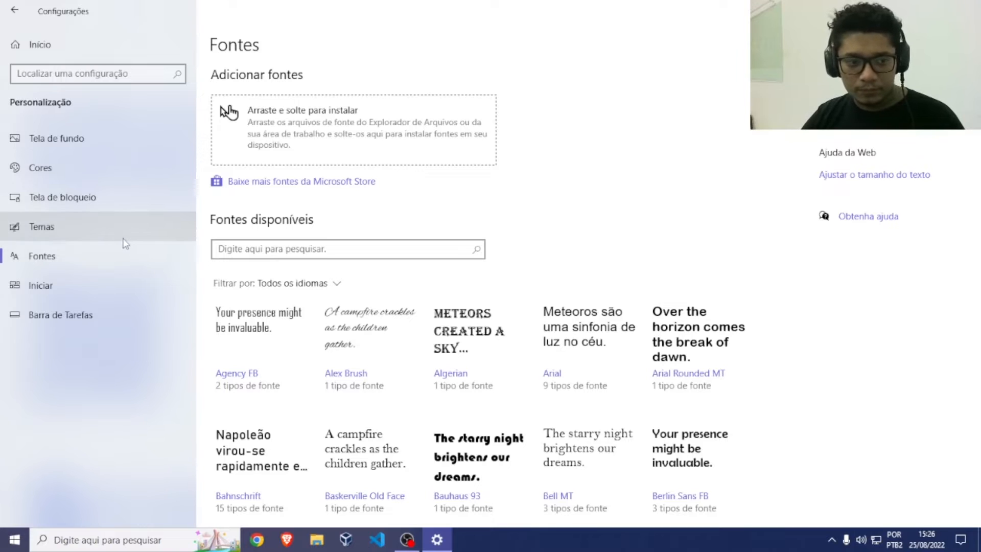
pyautogui.click(98, 238)
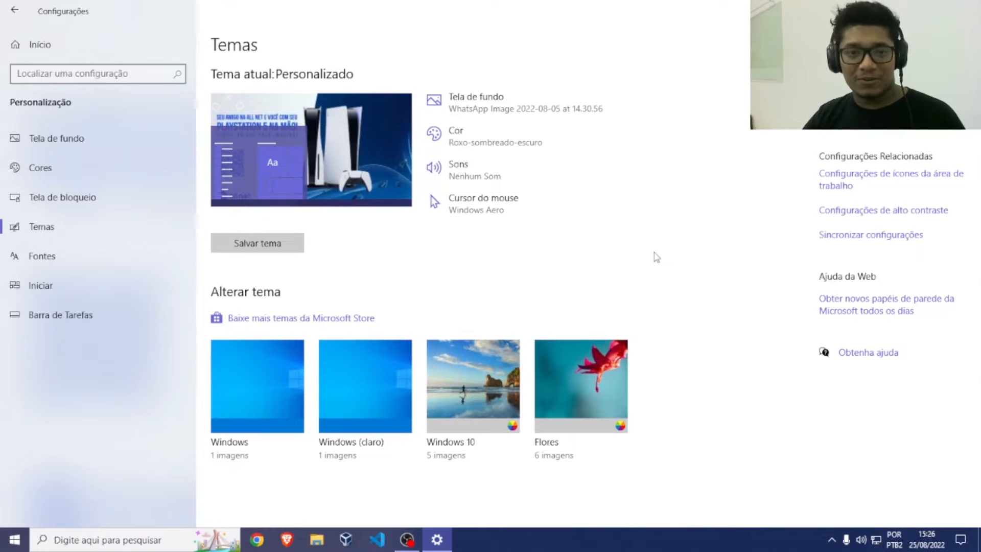
pyautogui.scroll(-1, 669, 275)
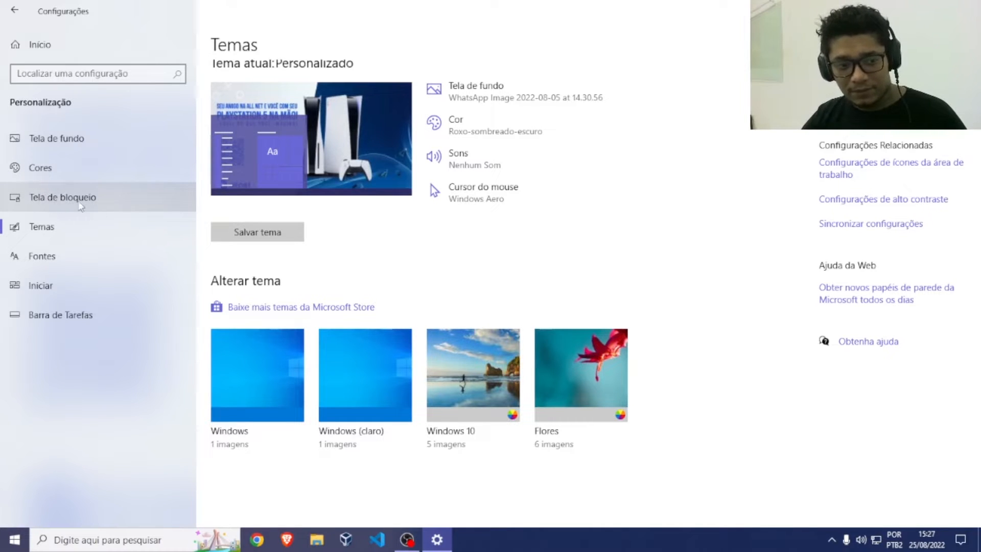
pyautogui.scroll(1, 538, 221)
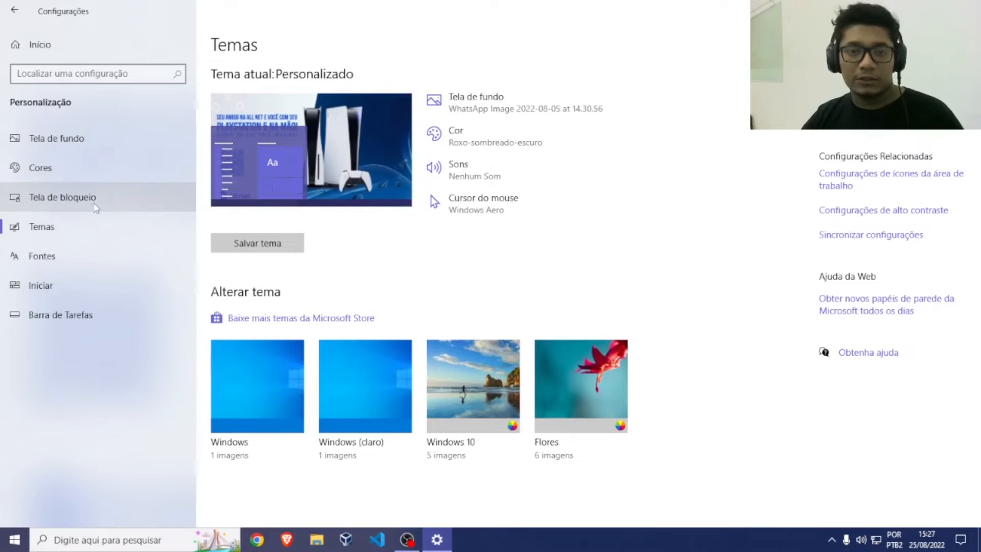
# Open the Tela de fundo page and view the available background types without changing the selection
pyautogui.click(66, 140)
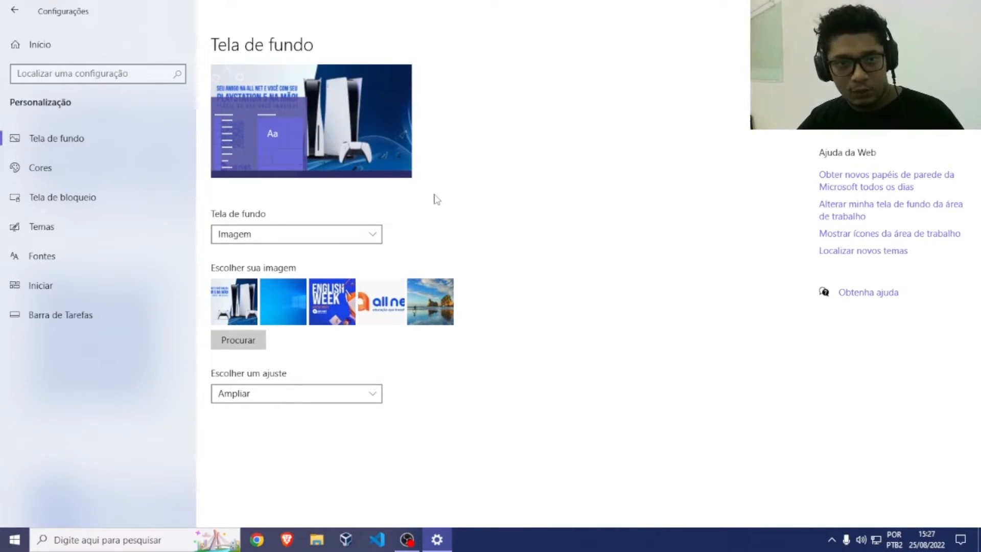
pyautogui.click(371, 241)
pyautogui.click(371, 241)
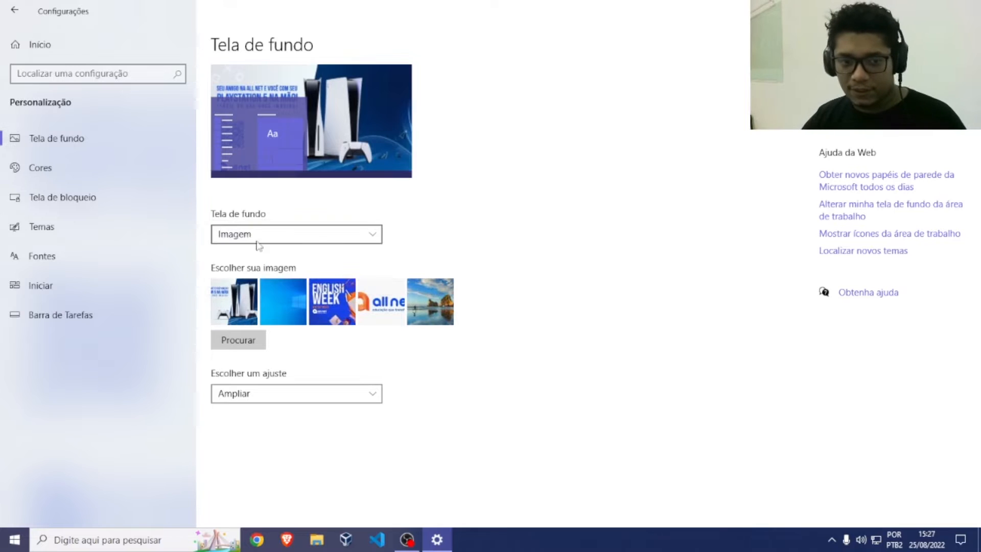
pyautogui.click(317, 234)
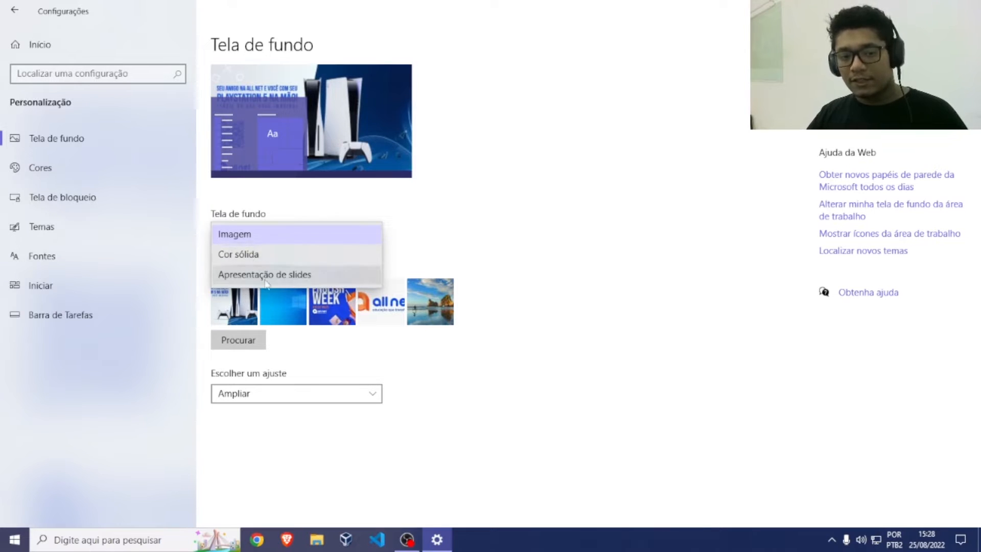
pyautogui.click(662, 220)
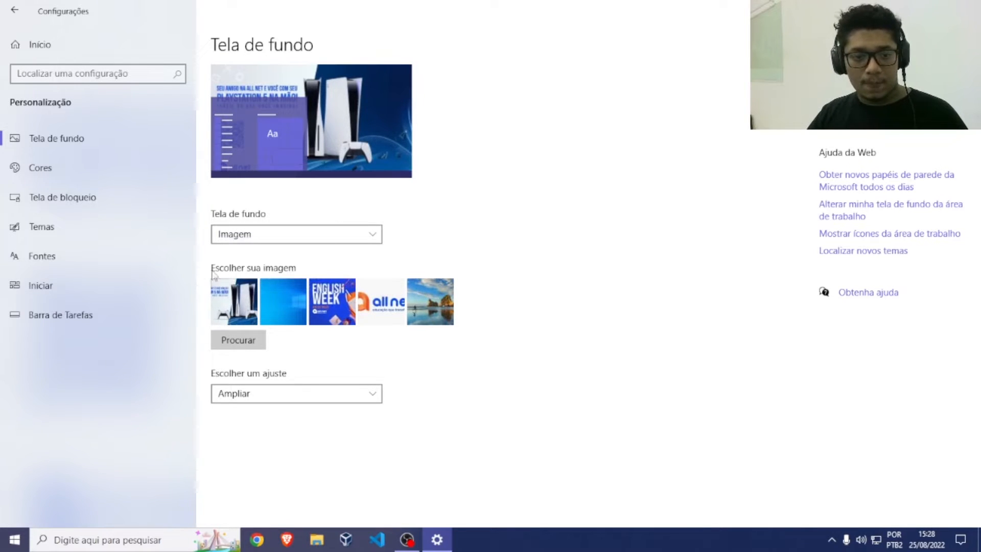
pyautogui.click(230, 236)
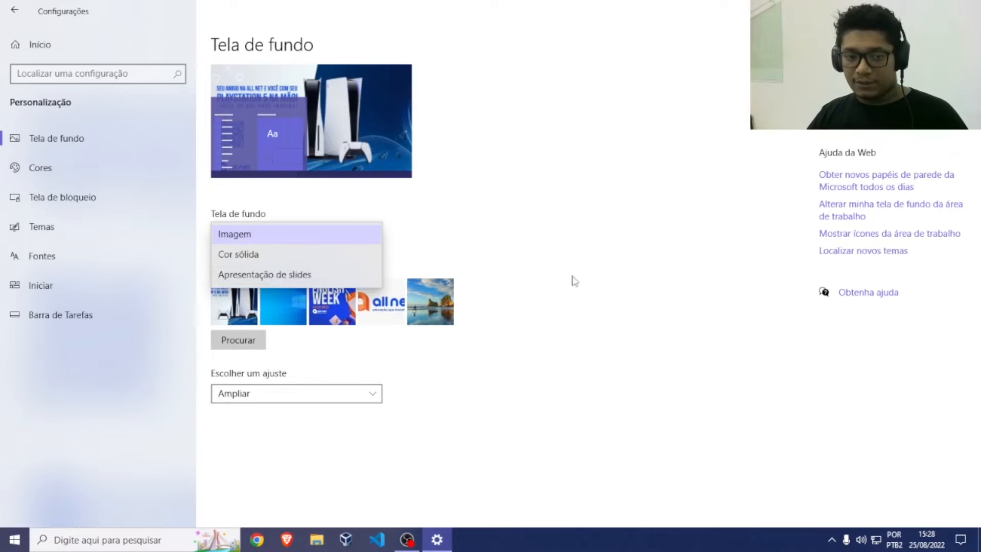
pyautogui.click(574, 281)
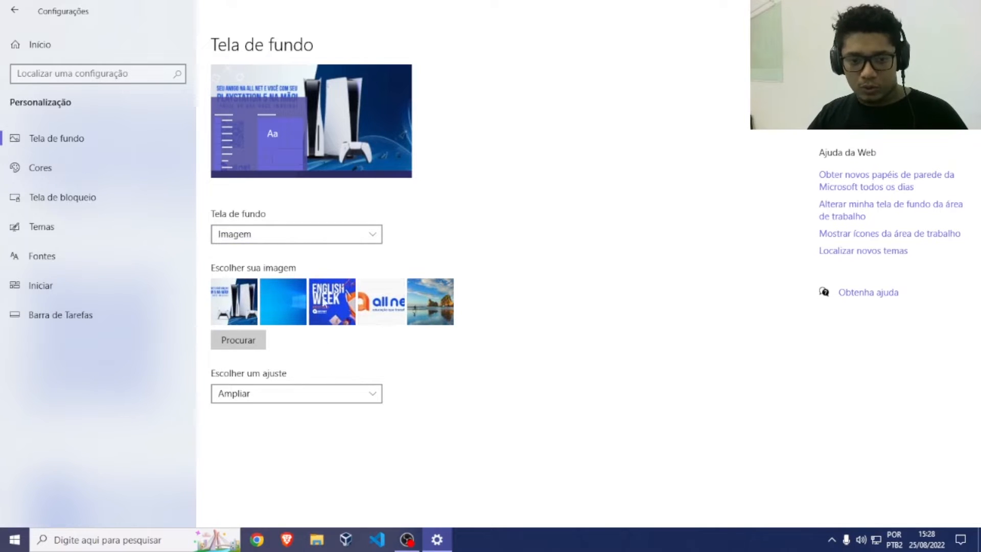
# Try the Cor sólida and Apresentação de slides background types, and set the background back to Imagem
pyautogui.click(305, 244)
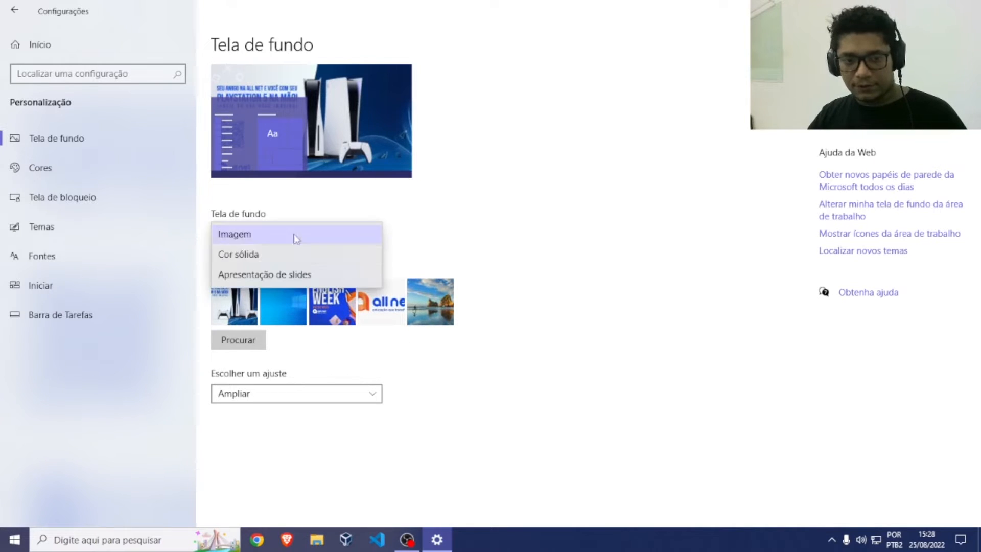
pyautogui.click(269, 262)
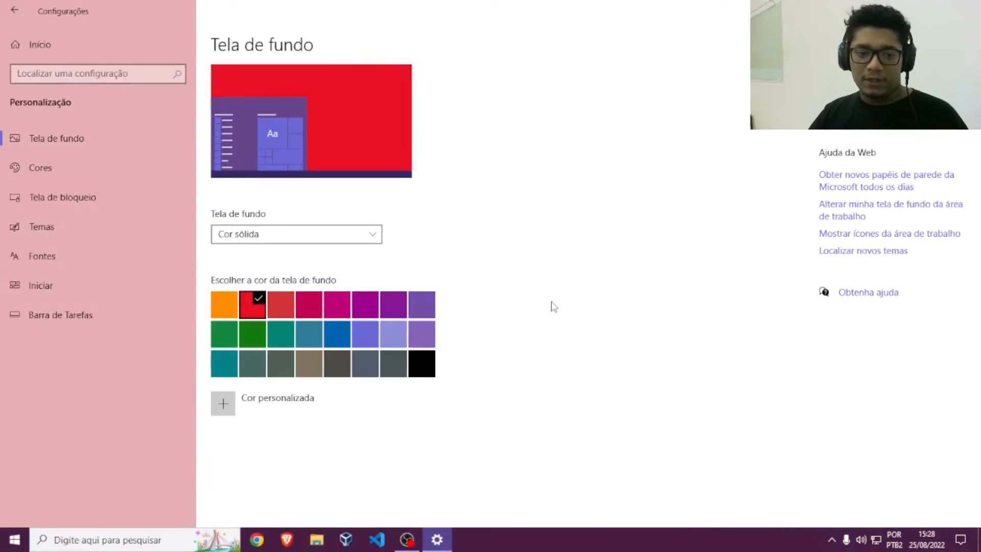
pyautogui.click(305, 243)
pyautogui.click(225, 254)
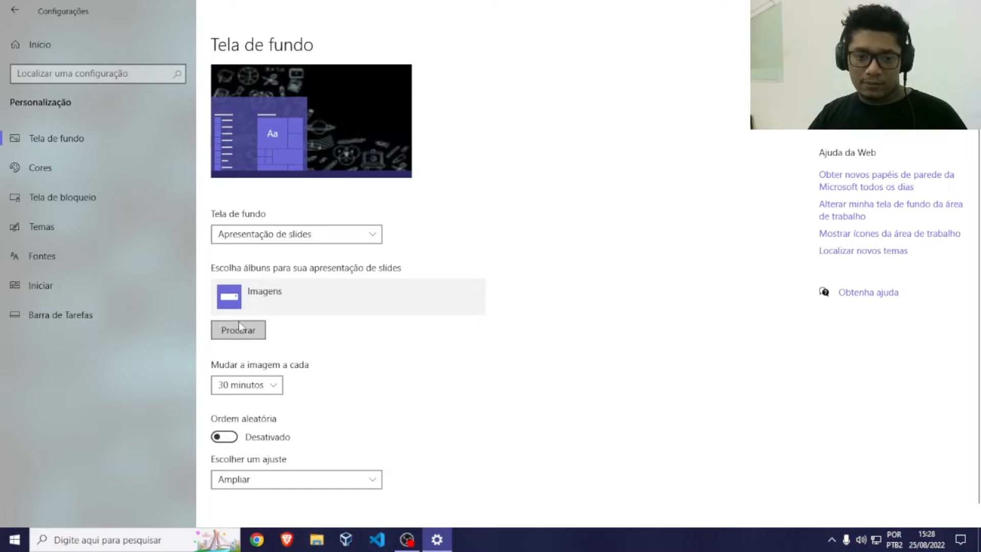
pyautogui.click(302, 238)
pyautogui.click(282, 194)
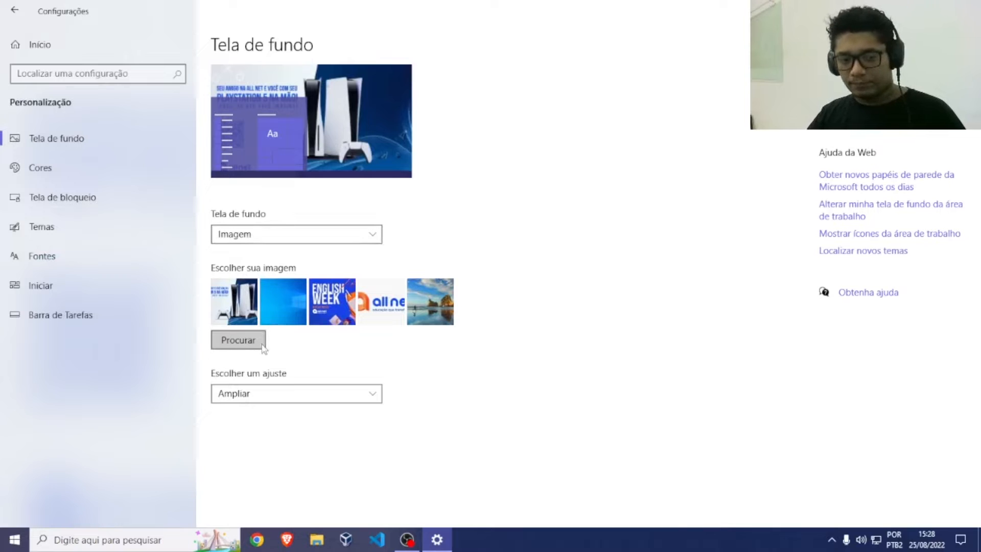
# Browse for a background picture, looking through the Imagens, Área de Trabalho and Documentos folders
pyautogui.click(246, 346)
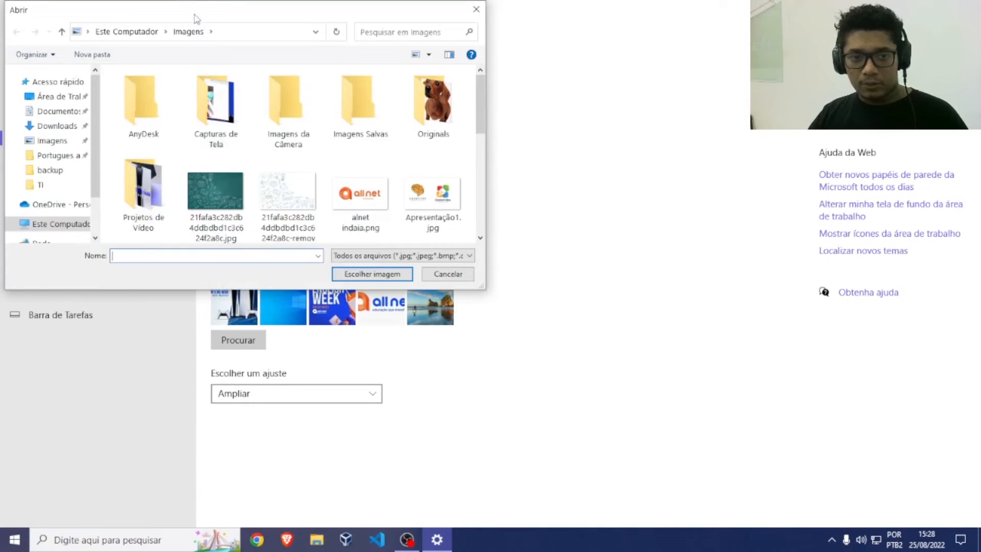
pyautogui.moveTo(192, 17); pyautogui.dragTo(333, 44)
pyautogui.scroll(-2, 481, 190)
pyautogui.scroll(-5, 481, 190)
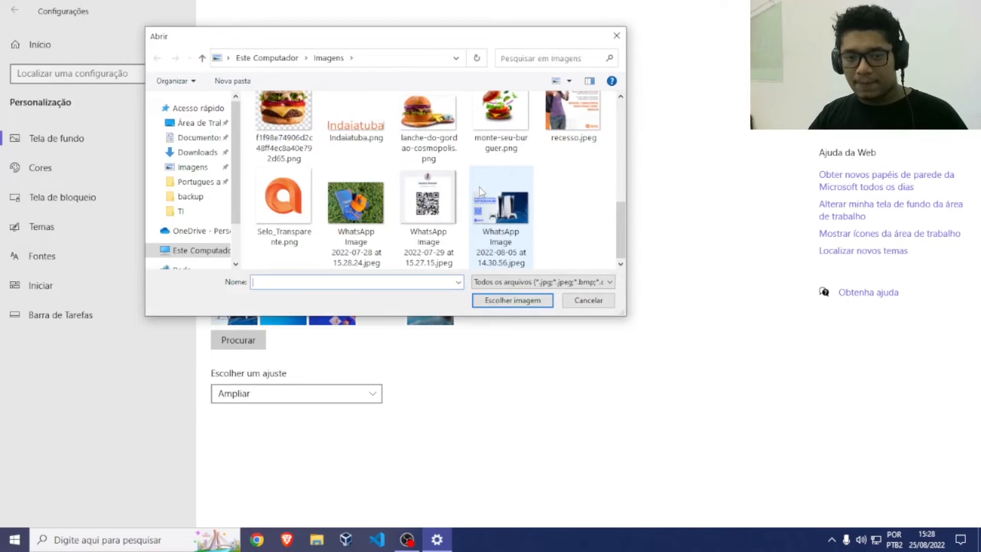
pyautogui.click(184, 125)
pyautogui.scroll(-5, 470, 225)
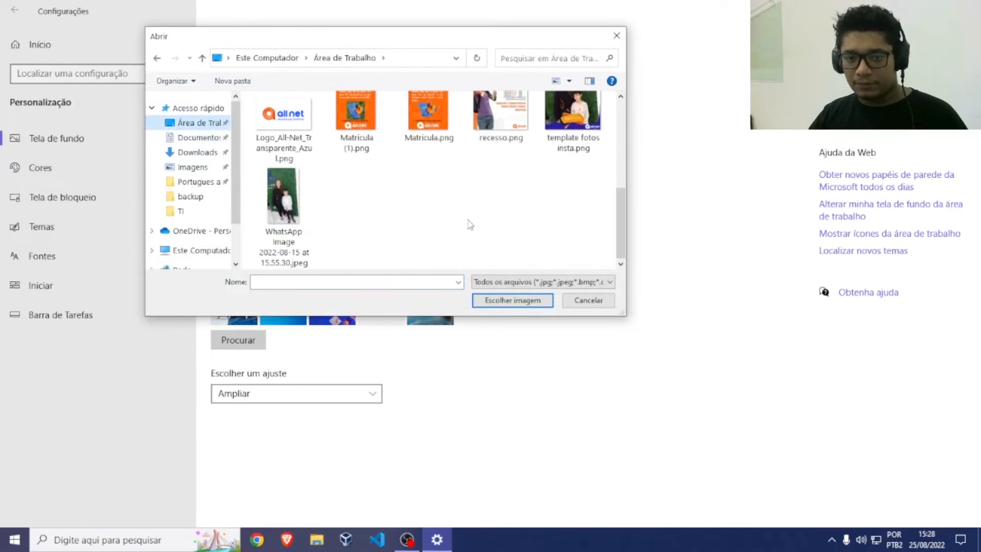
pyautogui.scroll(5, 470, 225)
pyautogui.click(197, 138)
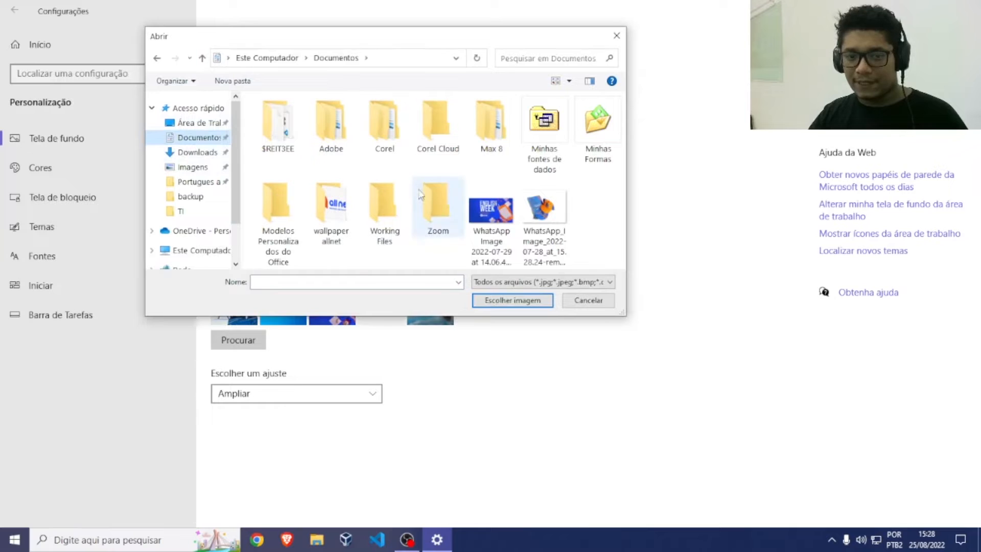
# Choose cachorro-3.gif from the Imagens folder as the desktop background image
pyautogui.click(193, 167)
pyautogui.scroll(-5, 416, 194)
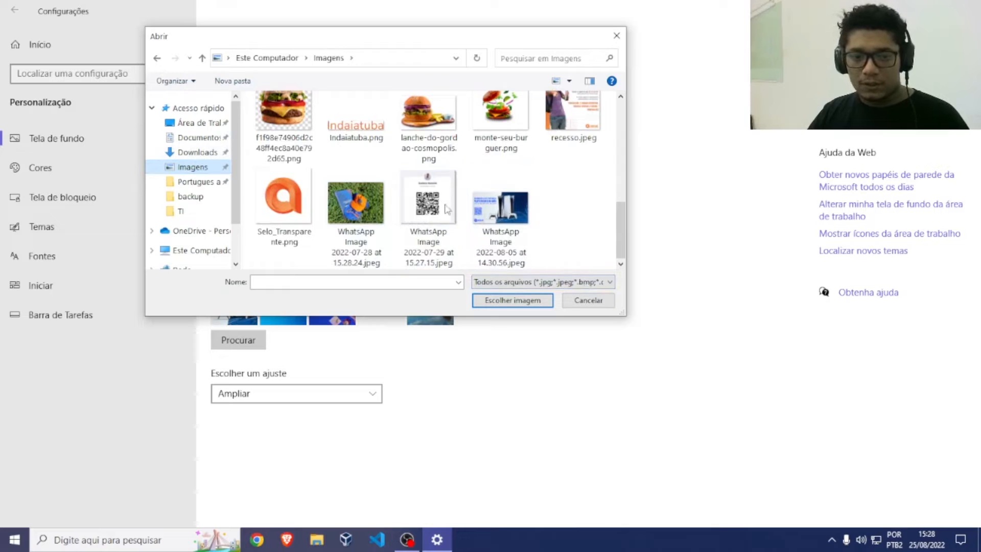
pyautogui.scroll(2, 358, 209)
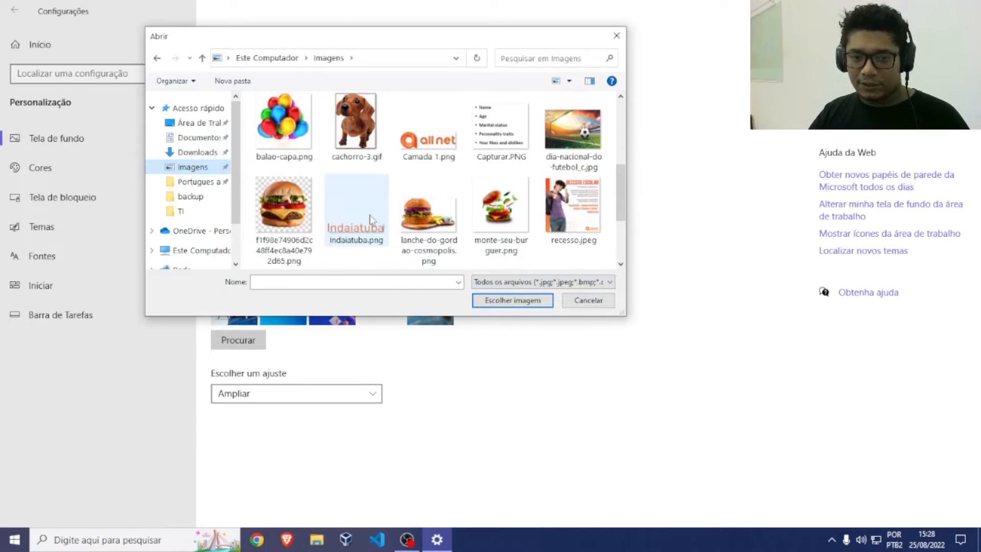
pyautogui.click(349, 118)
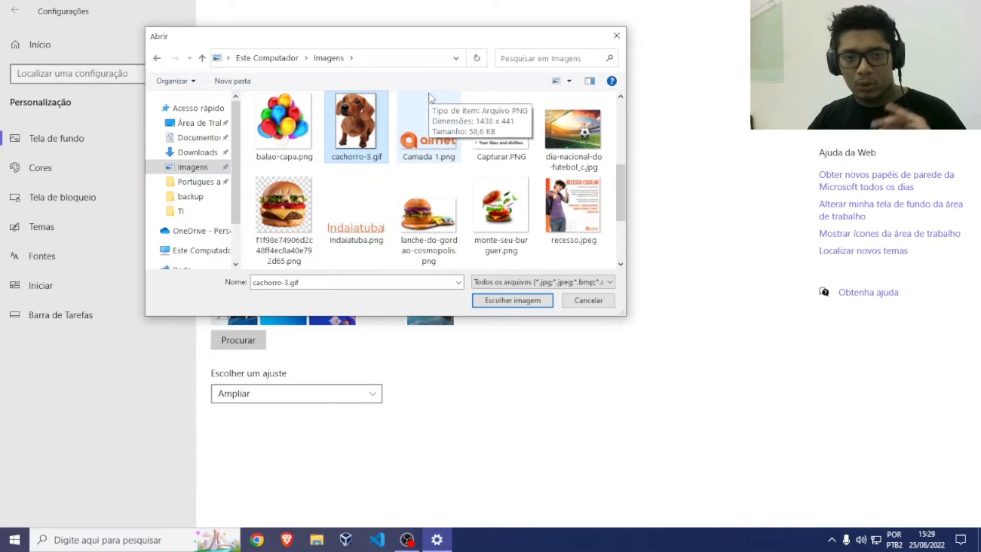
pyautogui.click(514, 301)
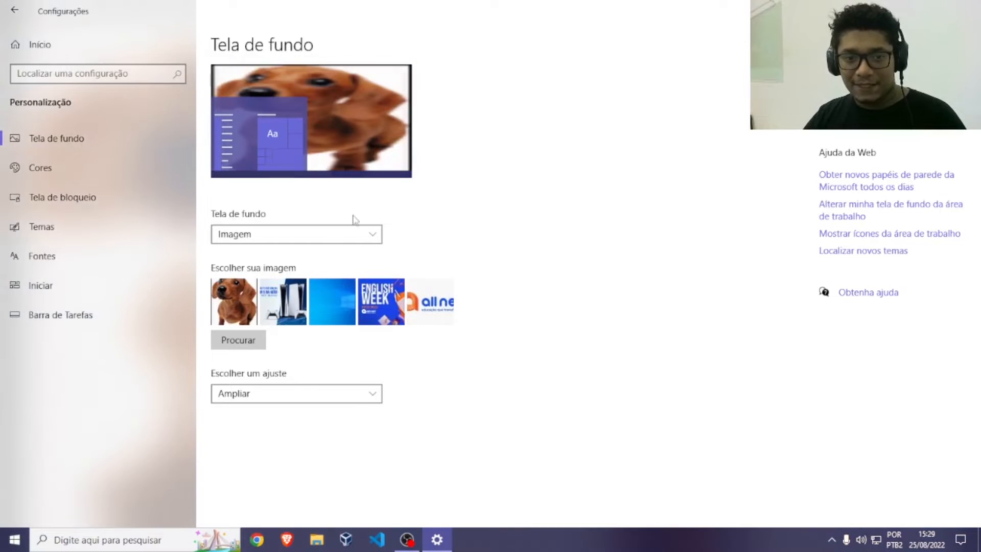
# View the new wallpaper on the desktop, return to the background settings and look at the available fit options
pyautogui.press('super+d')
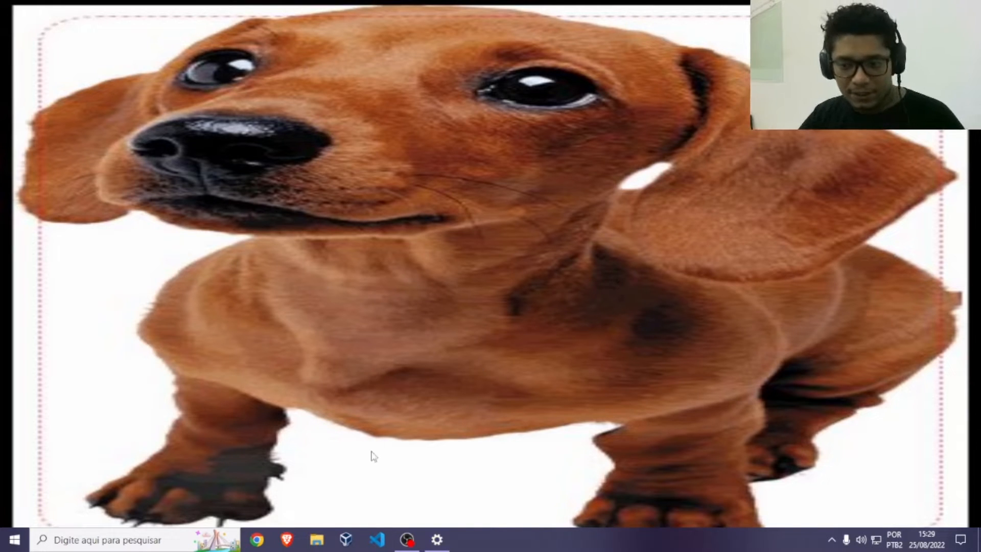
pyautogui.click(437, 540)
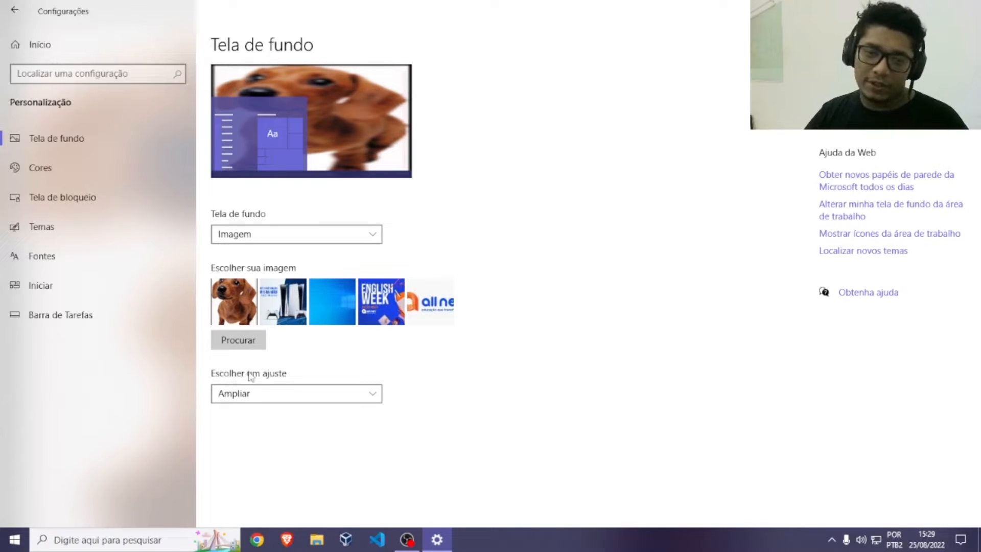
pyautogui.click(260, 392)
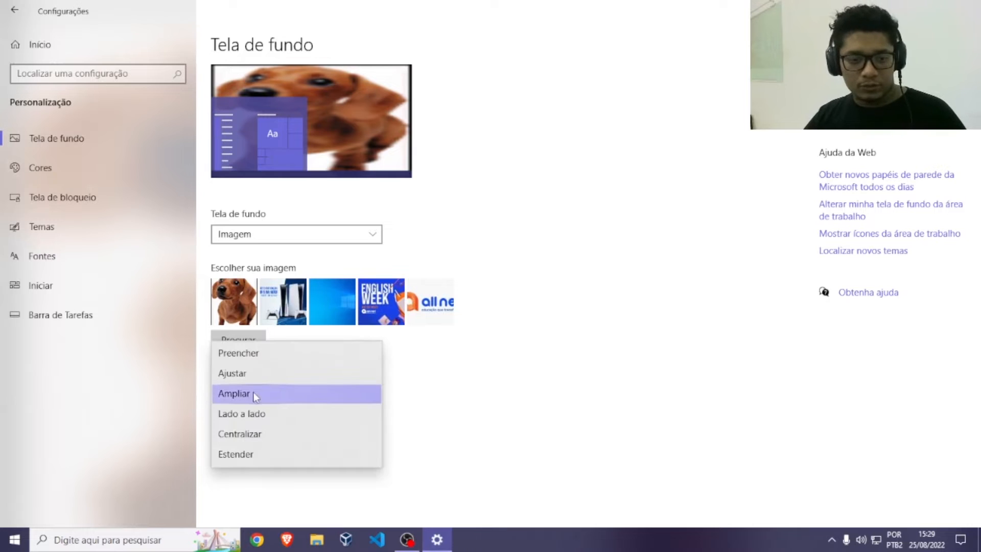
pyautogui.click(408, 236)
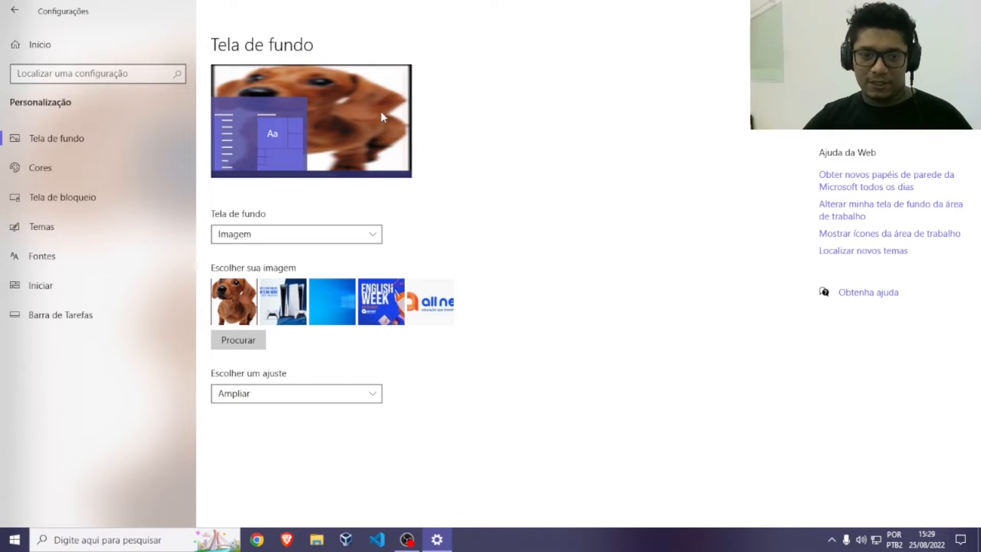
# Set the background fit to Ajustar, view the wallpaper on the desktop and return to the settings
pyautogui.click(269, 393)
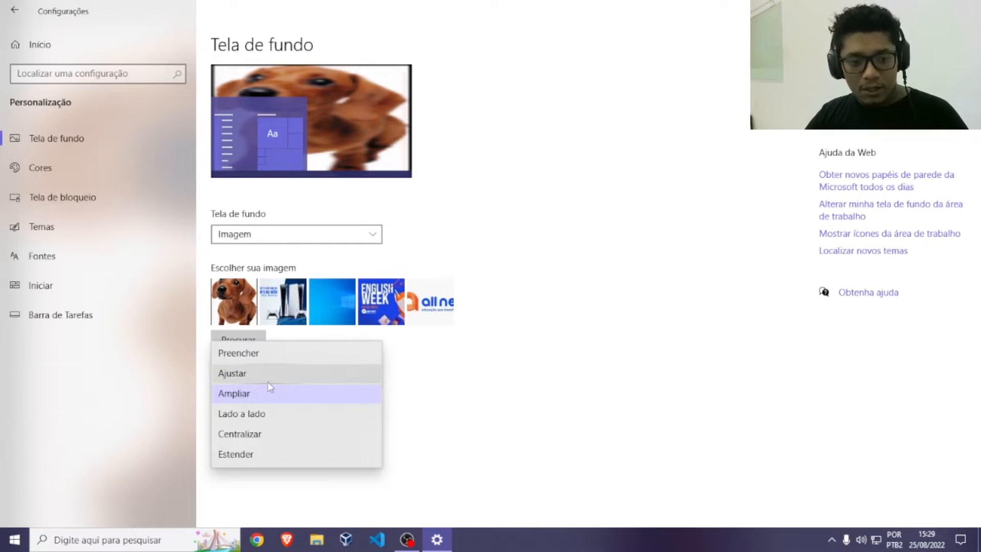
pyautogui.click(268, 380)
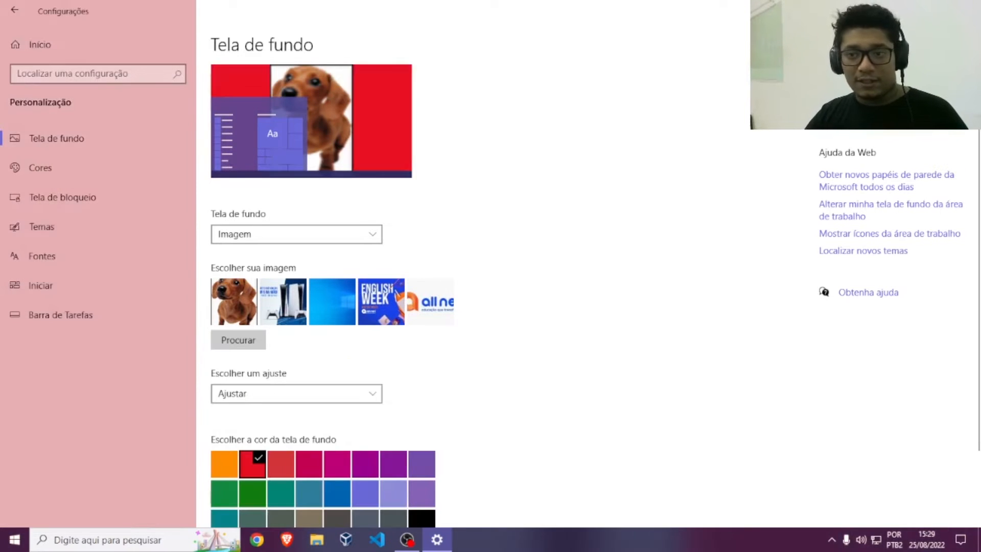
pyautogui.click(922, 8)
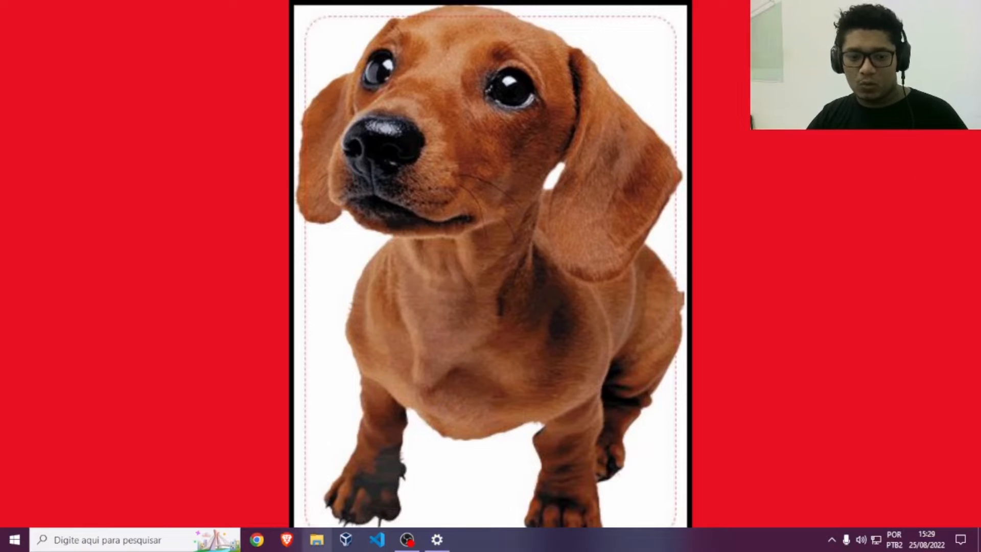
pyautogui.click(448, 543)
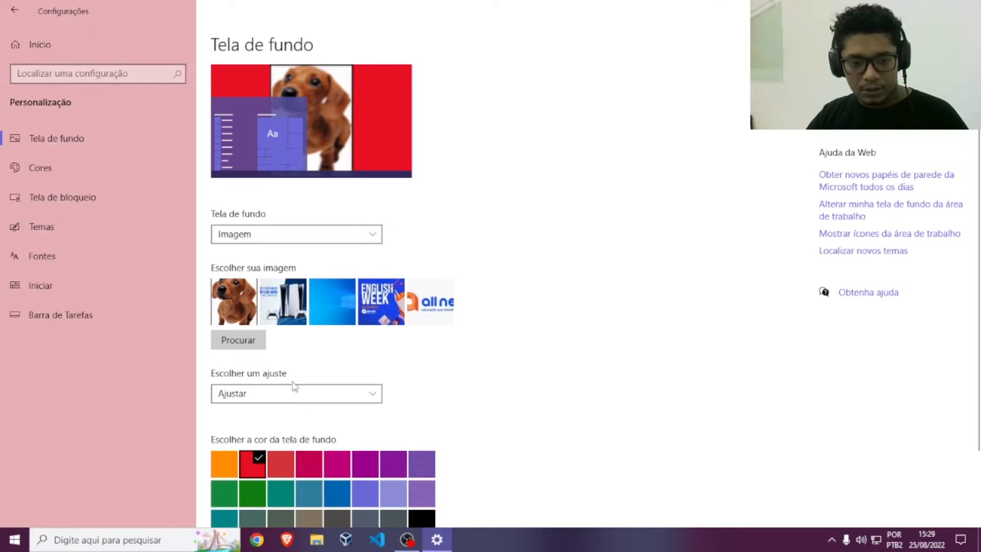
# Set the background fit to Preencher, check the wallpaper on the desktop and return to the settings
pyautogui.click(292, 392)
pyautogui.click(265, 376)
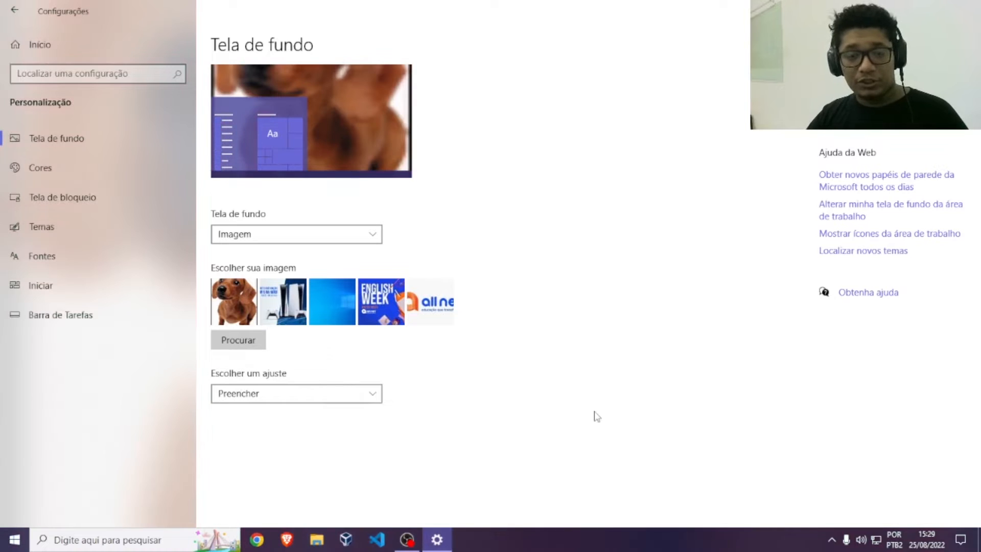
pyautogui.press('super+d')
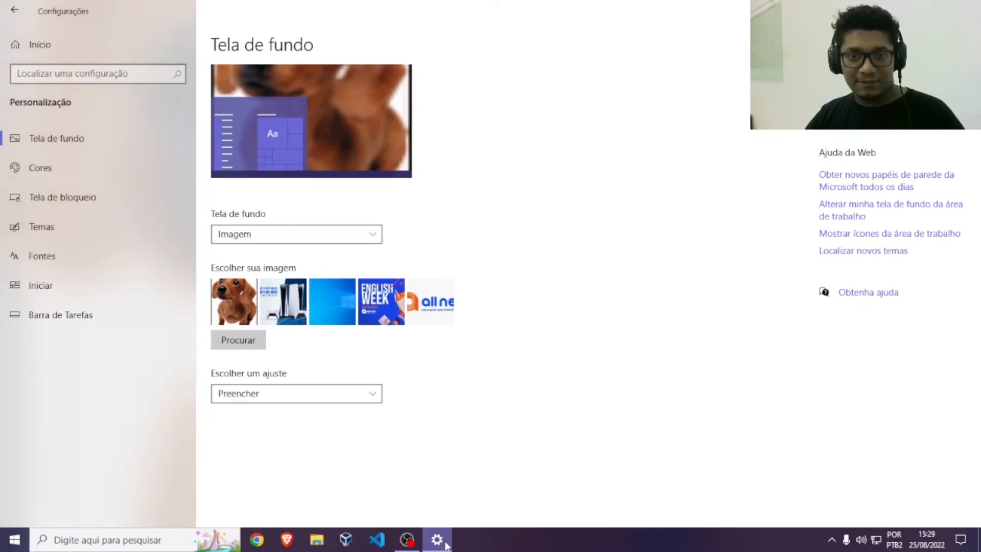
pyautogui.click(445, 545)
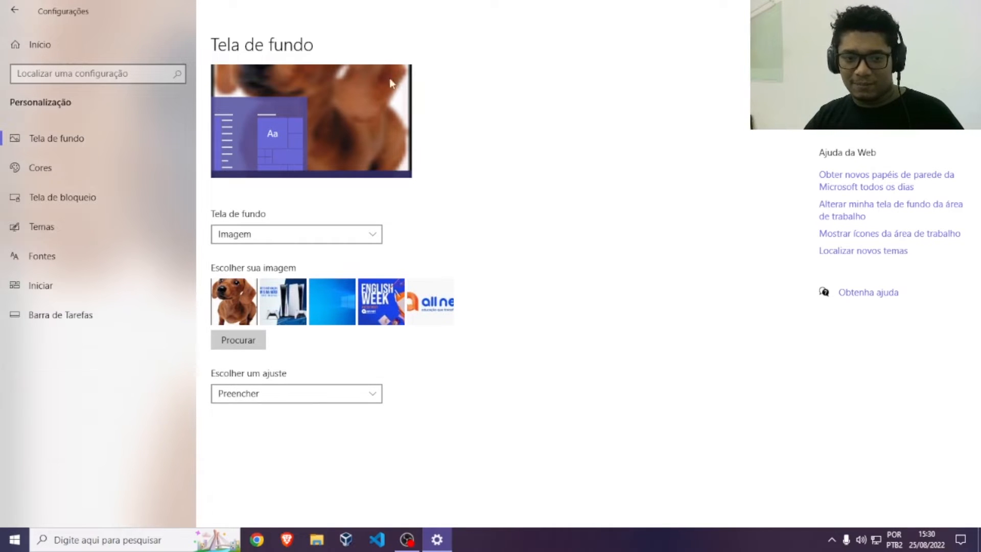
pyautogui.press('super+d')
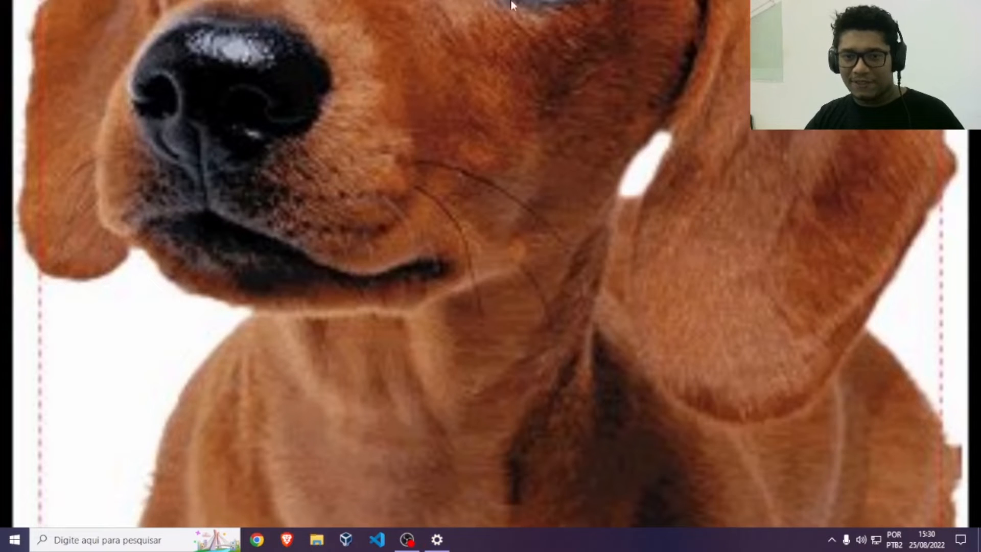
pyautogui.click(437, 539)
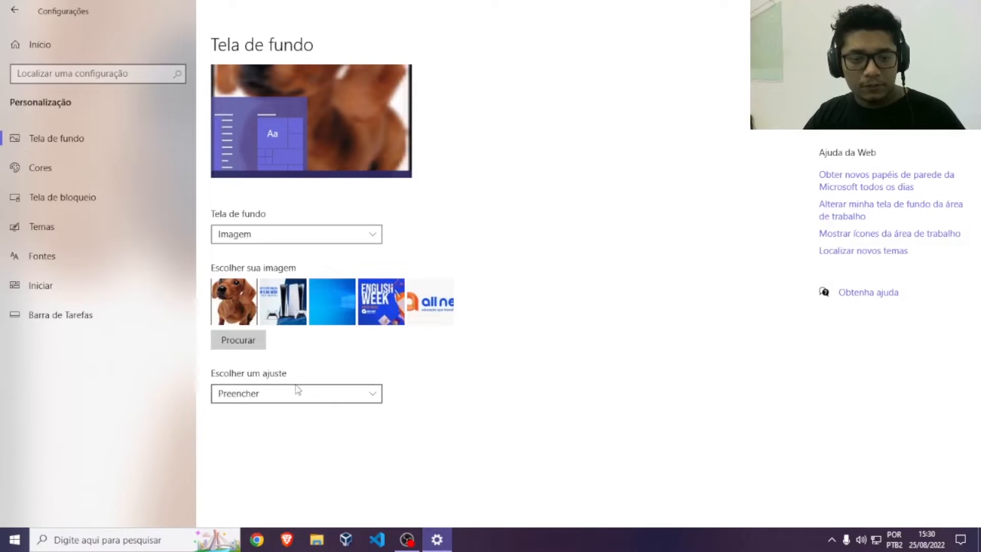
# Set the background fit to Lado a lado, view the tiled wallpaper on the desktop and return to the settings
pyautogui.click(296, 393)
pyautogui.click(276, 455)
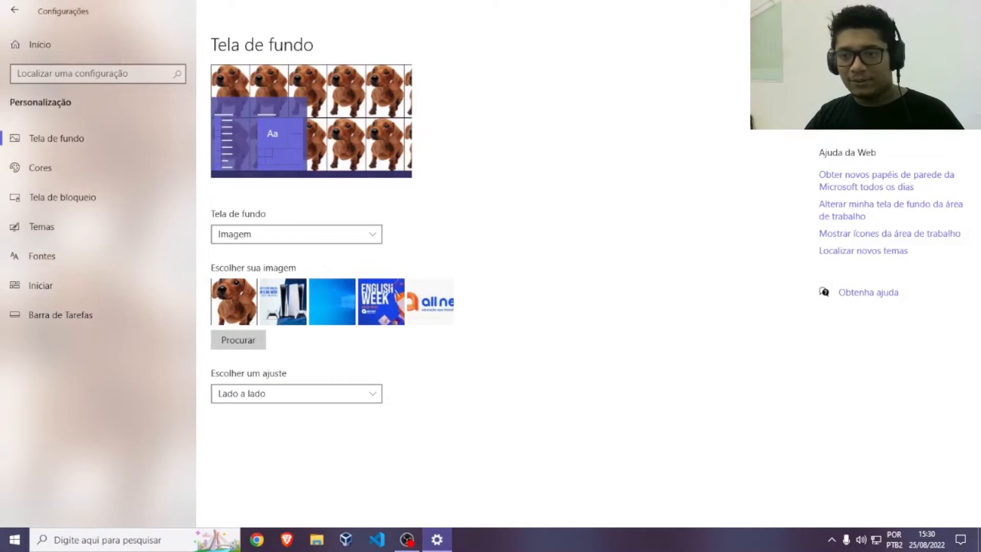
pyautogui.press('super+d')
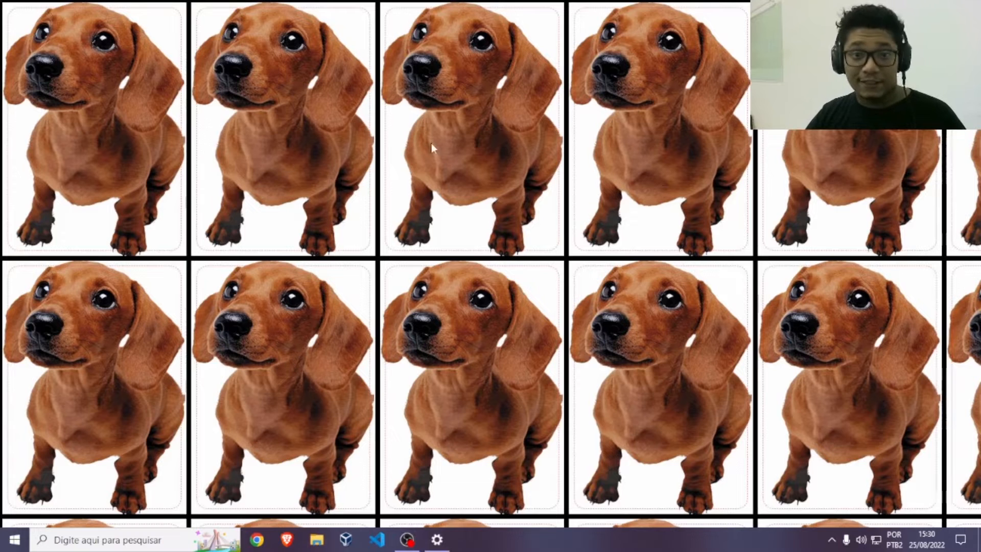
pyautogui.click(435, 540)
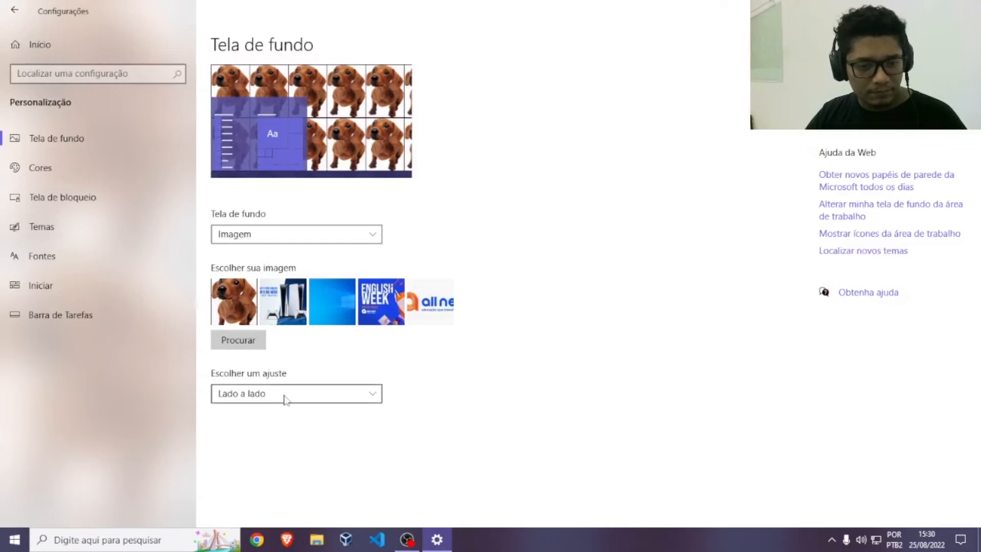
# Set the background fit to Centralizar, view the centred wallpaper on the desktop and return to the settings
pyautogui.click(284, 398)
pyautogui.click(263, 412)
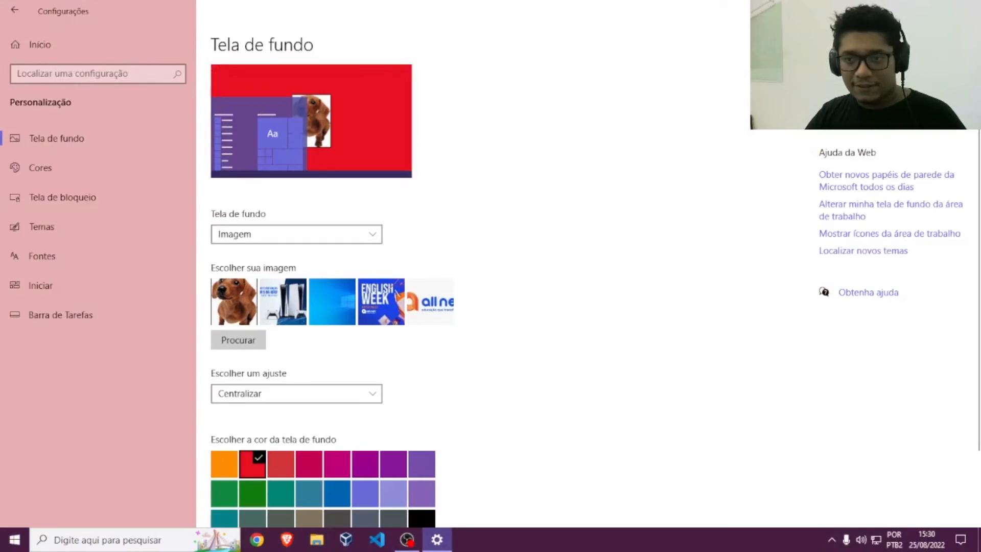
pyautogui.click(911, 10)
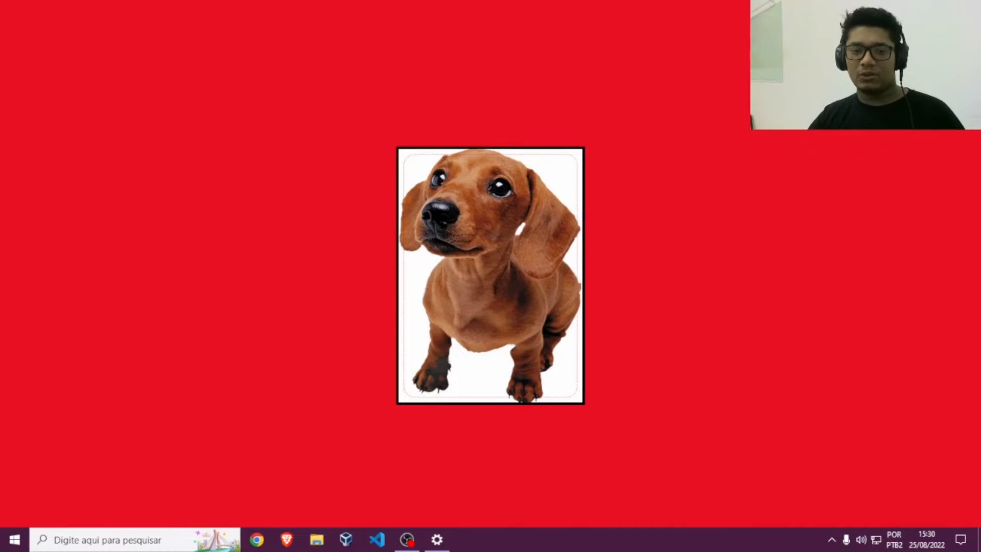
pyautogui.click(437, 539)
# Set the background fit to Estender, check the wallpaper on the desktop and return to the settings
pyautogui.click(309, 396)
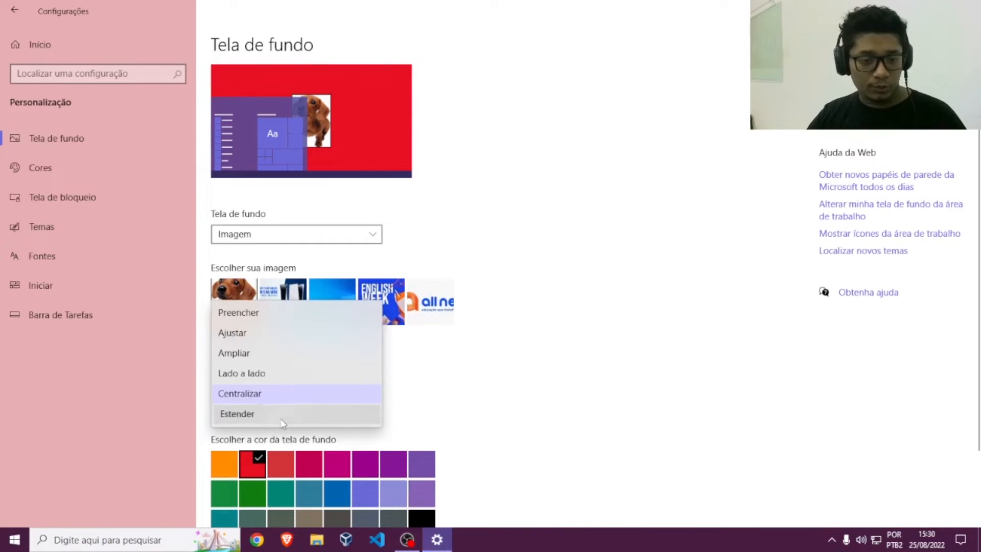
pyautogui.click(291, 415)
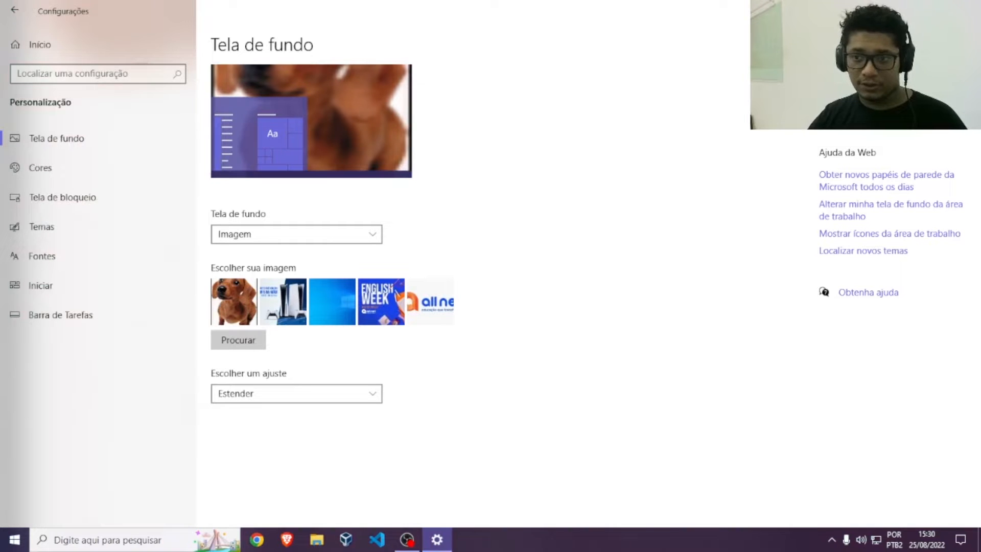
pyautogui.click(910, 9)
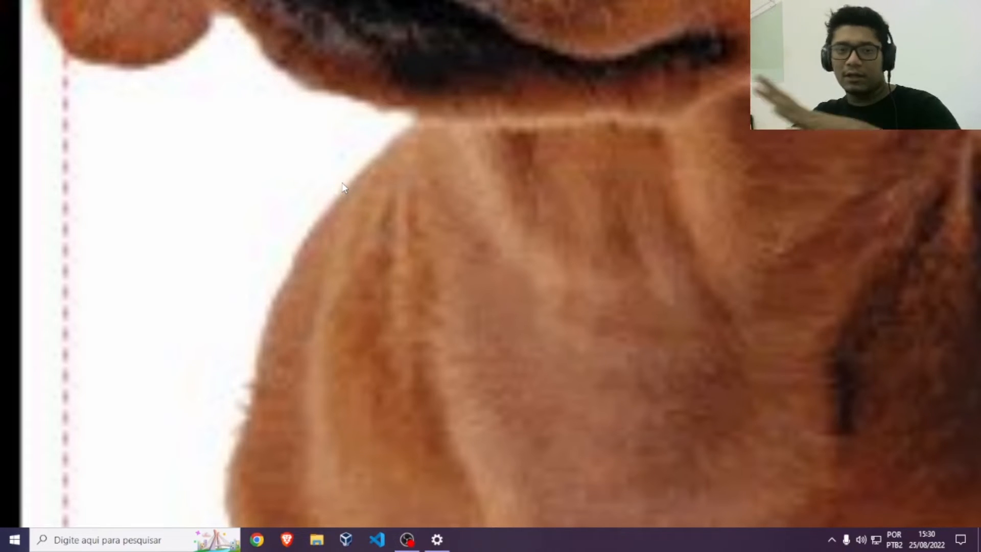
pyautogui.click(437, 540)
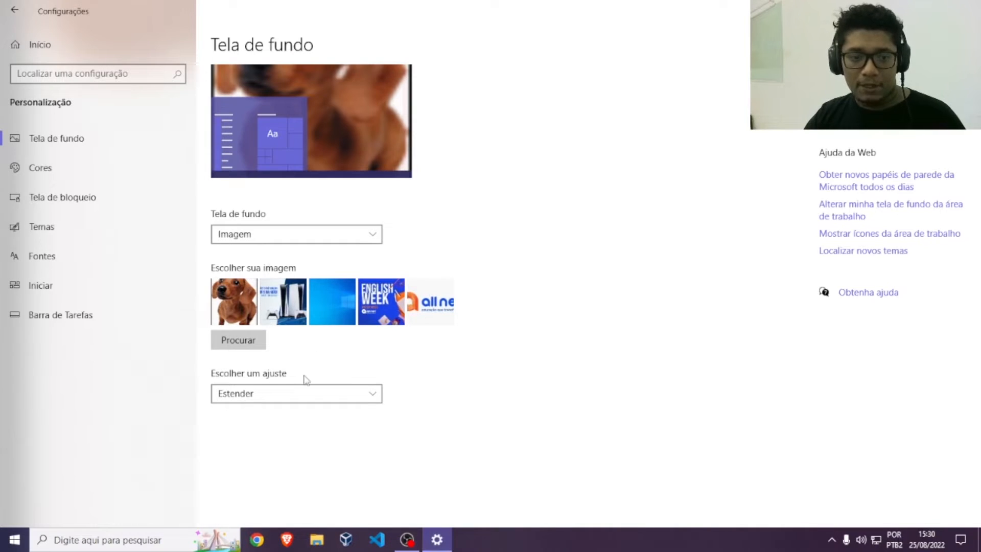
# Set the background fit to Ampliar and switch the wallpaper to the recent PlayStation 5 image, checking it on the desktop
pyautogui.click(333, 394)
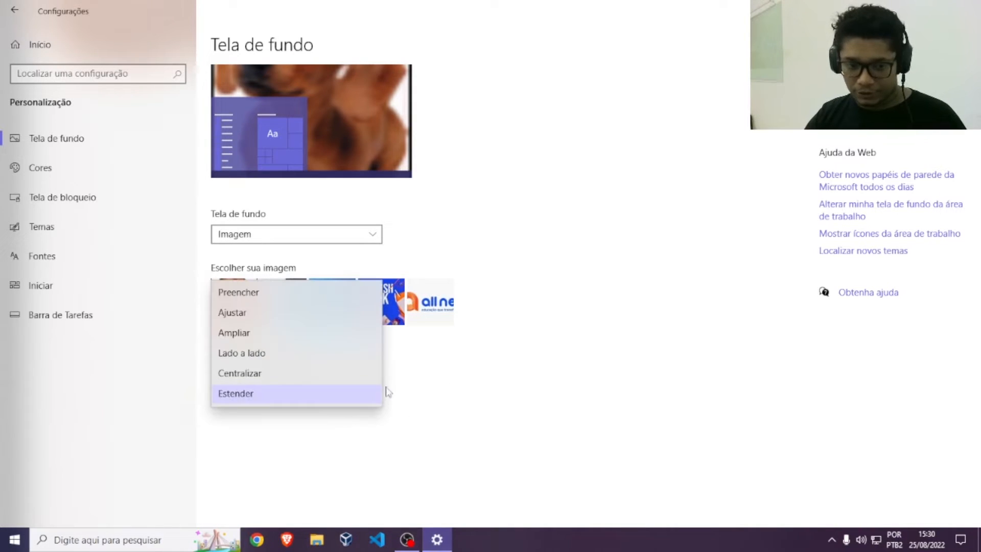
pyautogui.click(255, 331)
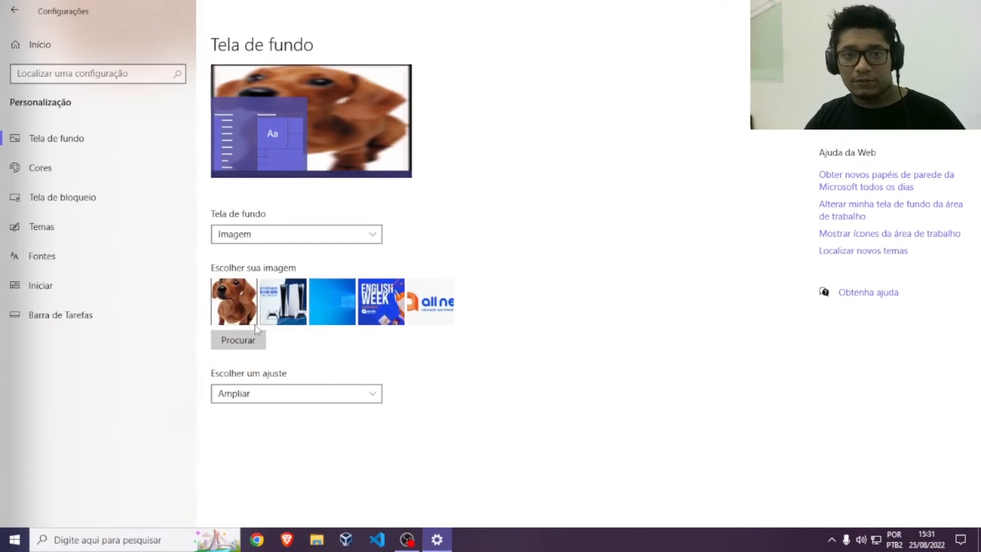
pyautogui.click(284, 305)
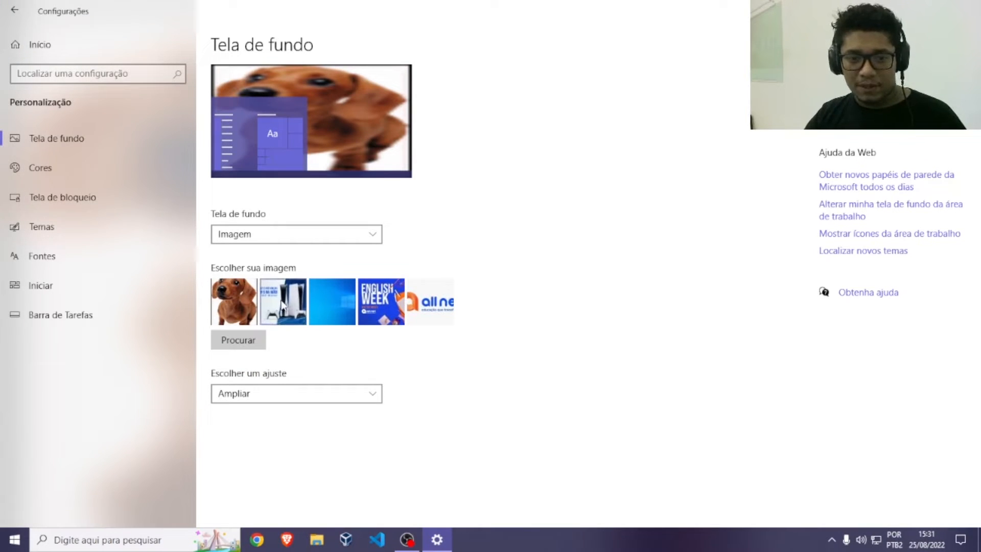
pyautogui.press('super+d')
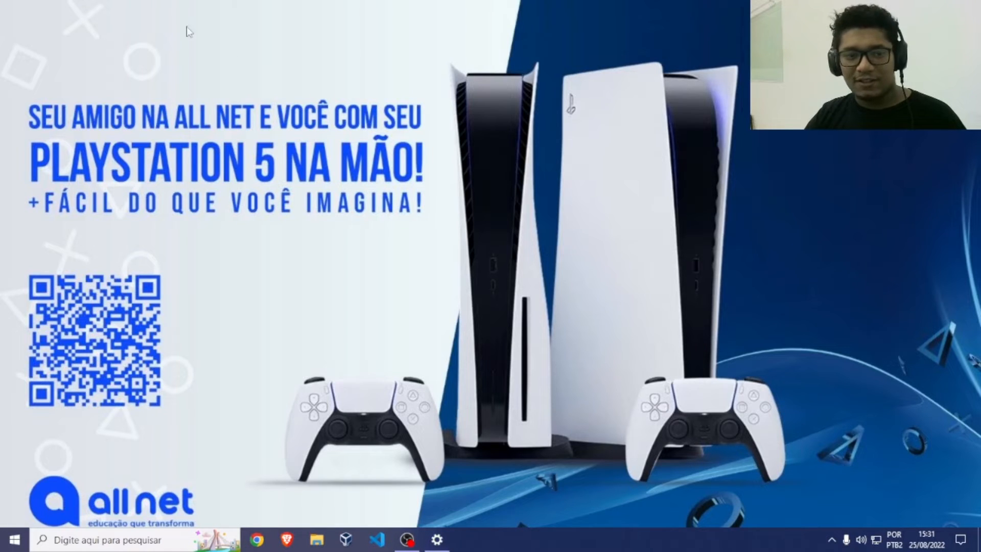
pyautogui.click(437, 539)
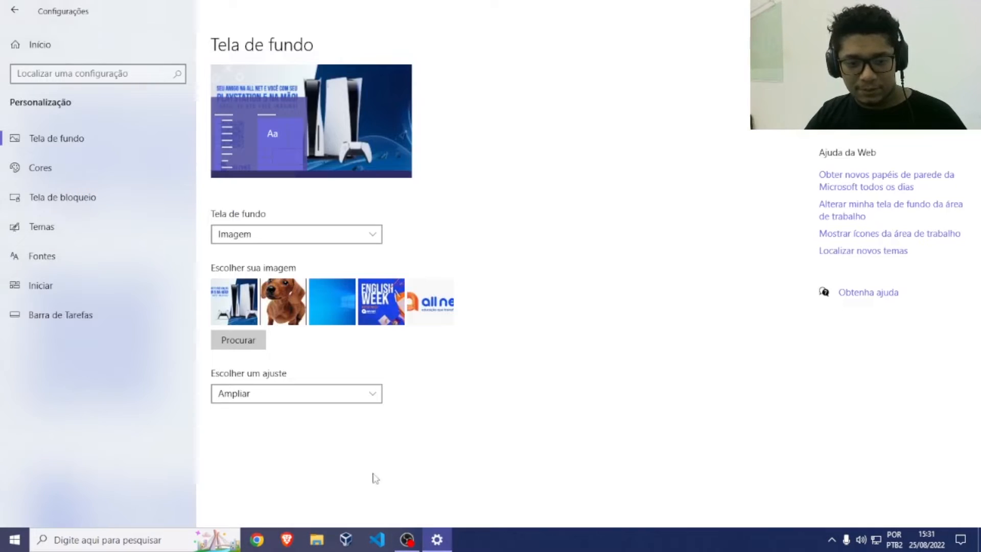
# Set the PlayStation 5 wallpaper's fit to Ajustar, view it on the desktop and return to the settings
pyautogui.click(289, 400)
pyautogui.click(260, 376)
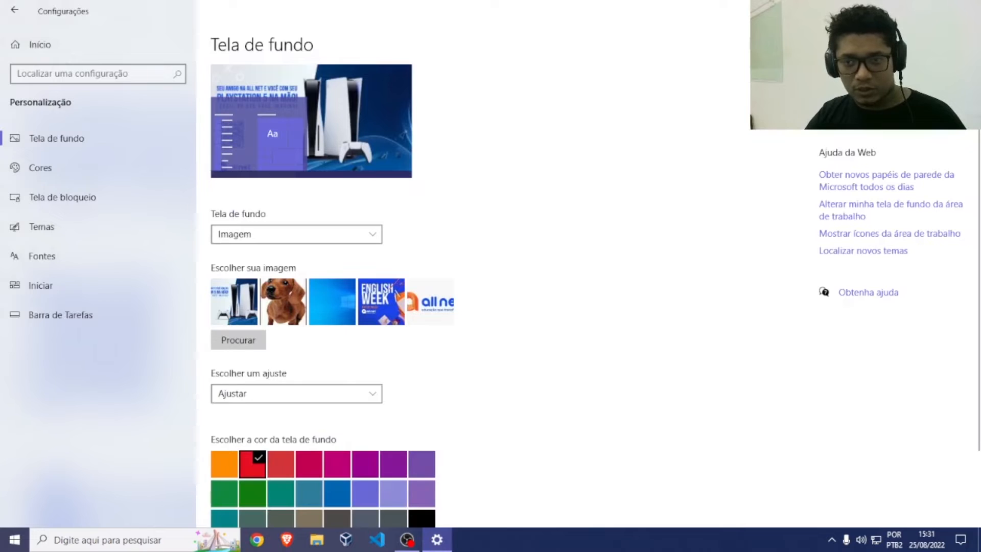
pyautogui.click(911, 9)
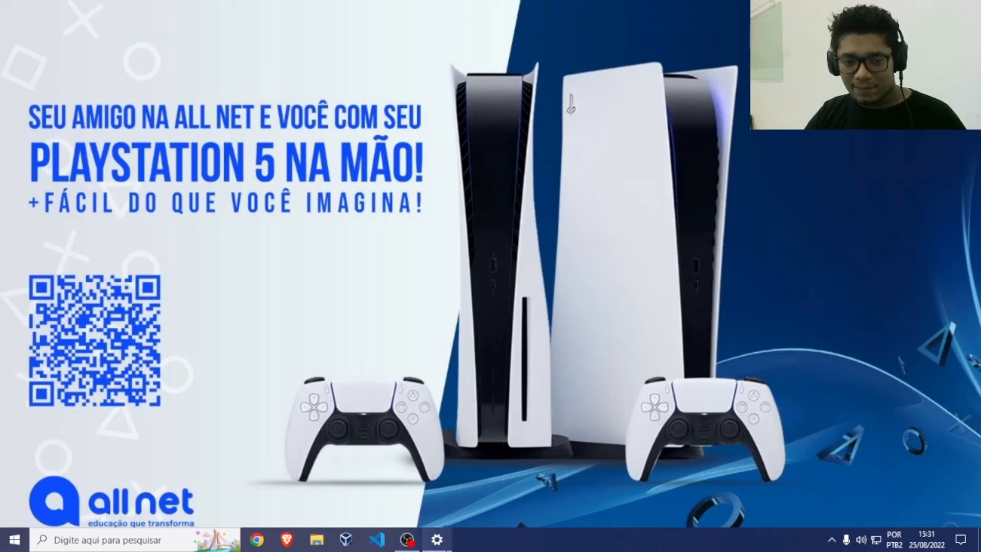
pyautogui.click(437, 540)
# Set the PlayStation 5 wallpaper's fit to Preencher, view it on the desktop and return to the settings
pyautogui.click(324, 394)
pyautogui.click(291, 372)
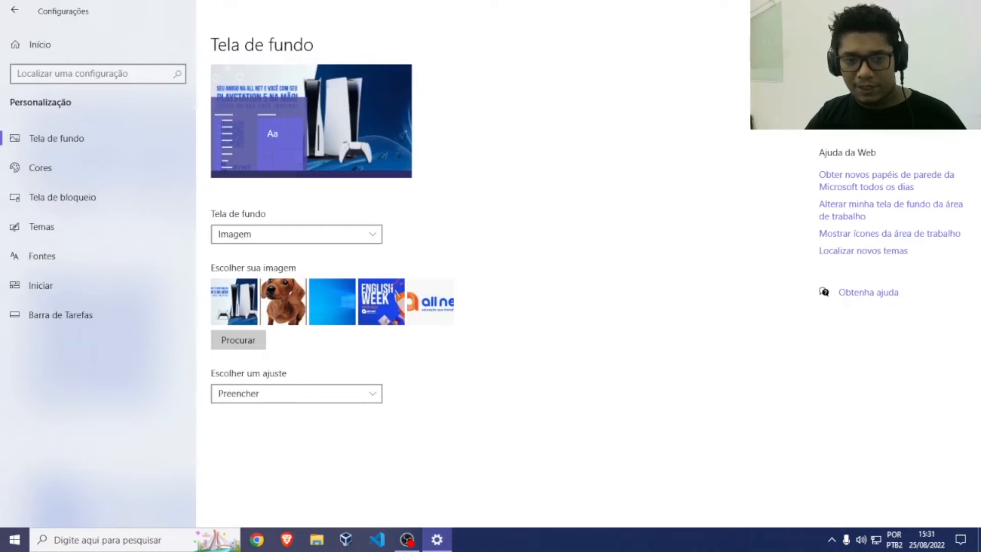
pyautogui.click(911, 8)
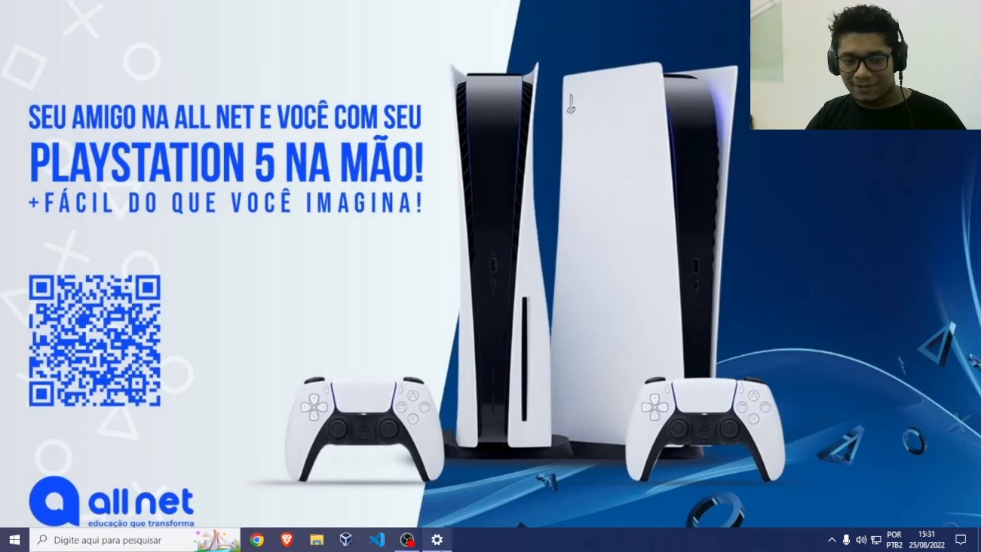
pyautogui.click(437, 540)
# Set the PlayStation 5 wallpaper's fit to Lado a lado, view it on the desktop and return to the settings
pyautogui.click(350, 392)
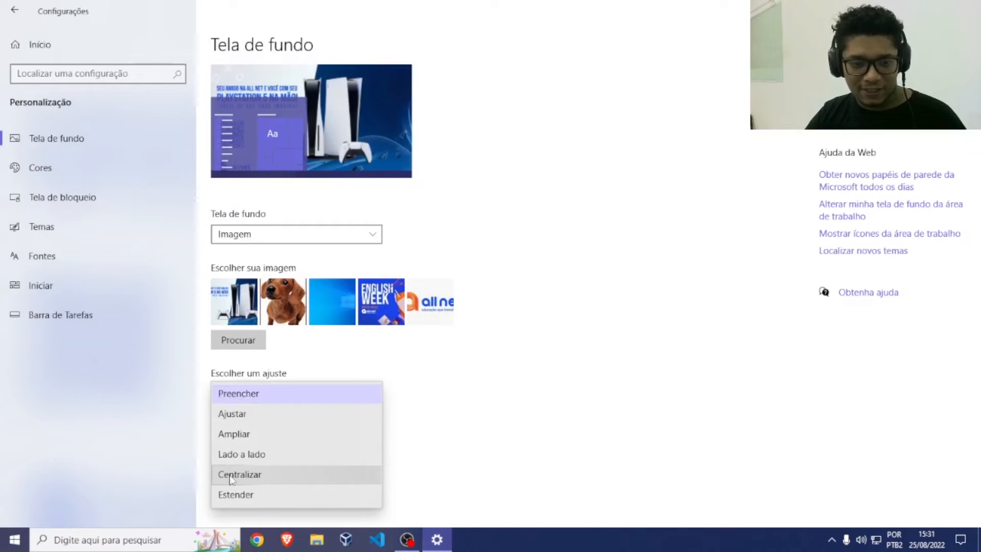
pyautogui.click(234, 460)
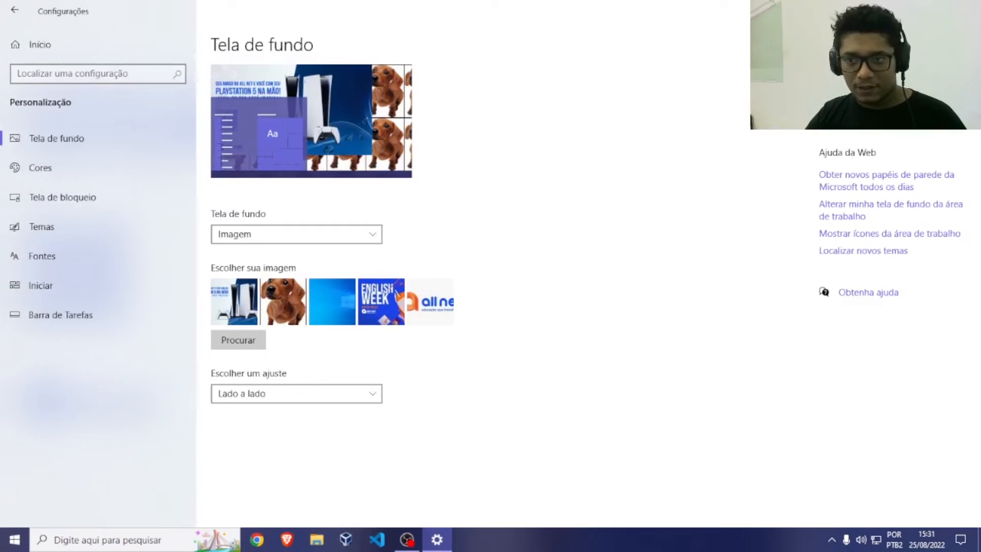
pyautogui.press('super+d')
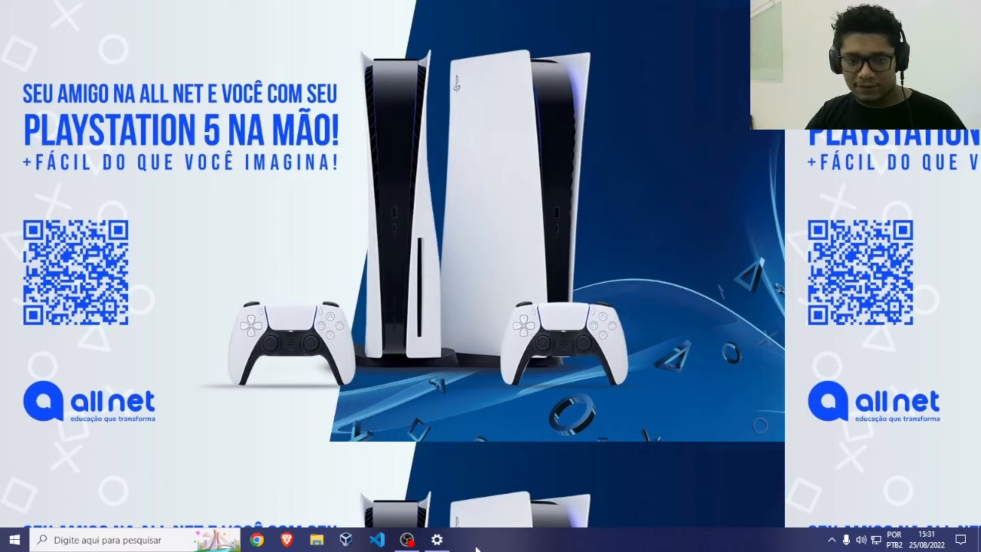
pyautogui.click(437, 540)
# Set the PlayStation 5 wallpaper's fit to Centralizar, view it on the desktop and return to the settings
pyautogui.click(335, 396)
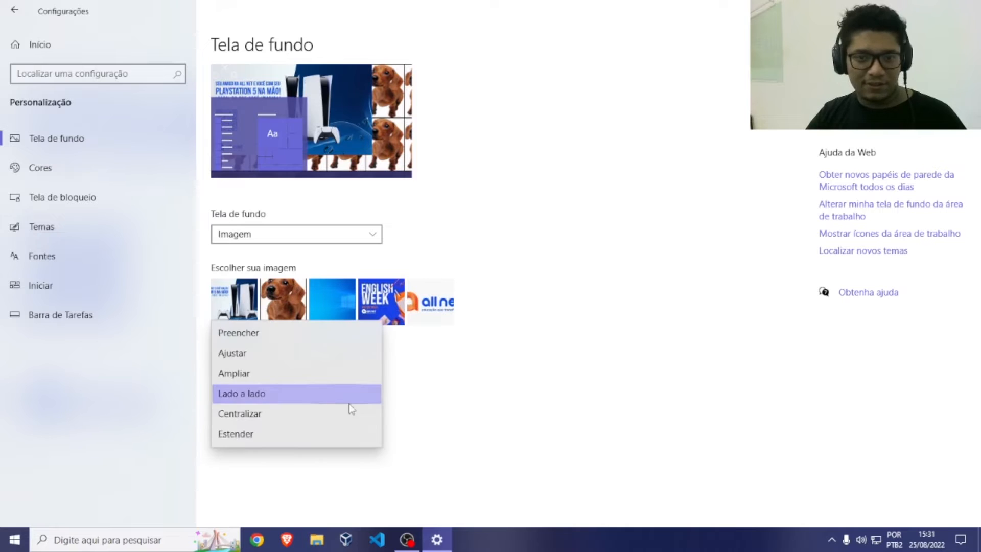
pyautogui.click(302, 417)
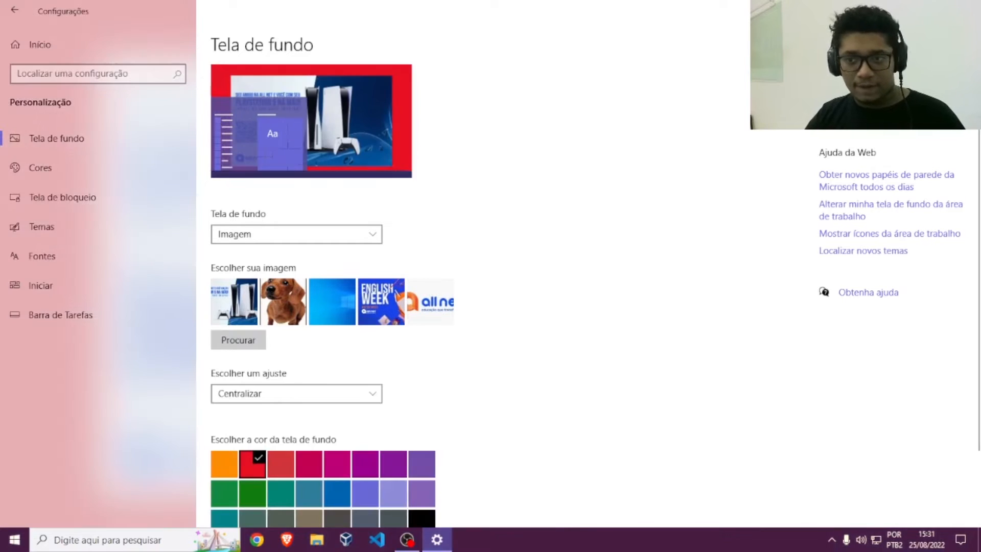
pyautogui.press('super+d')
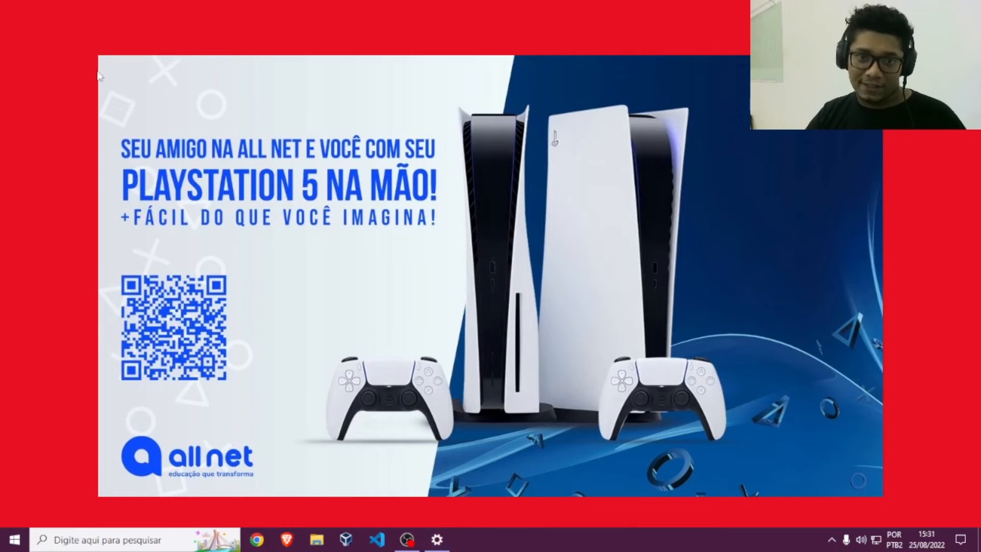
pyautogui.click(433, 548)
# Set the PlayStation 5 wallpaper's fit to Ampliar, view it on the desktop and return to the settings
pyautogui.click(310, 393)
pyautogui.click(267, 351)
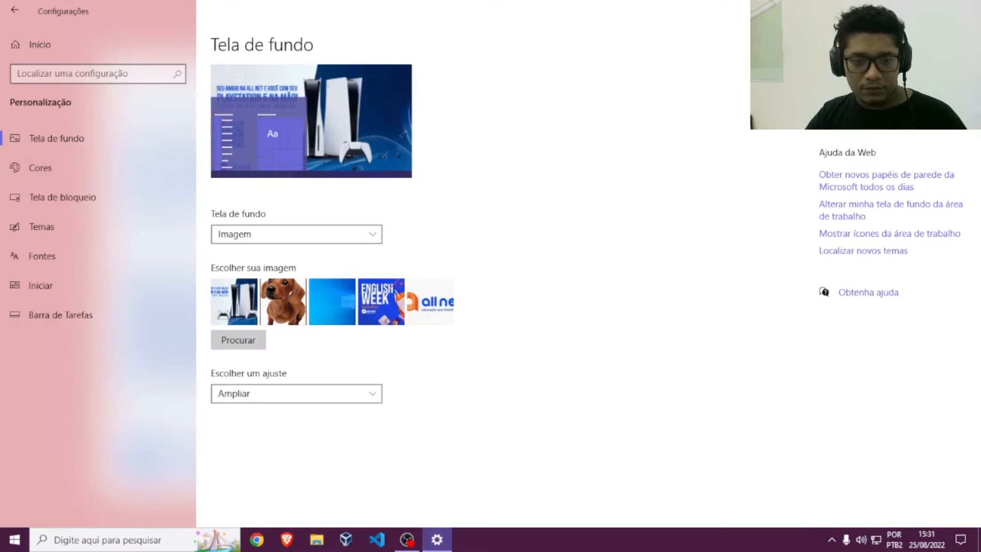
pyautogui.press('super+d')
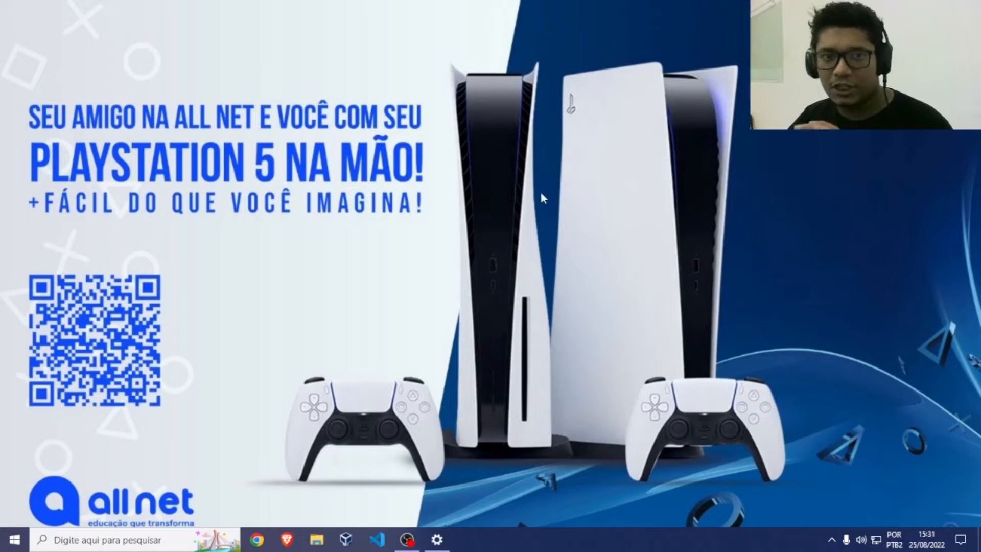
pyautogui.click(435, 538)
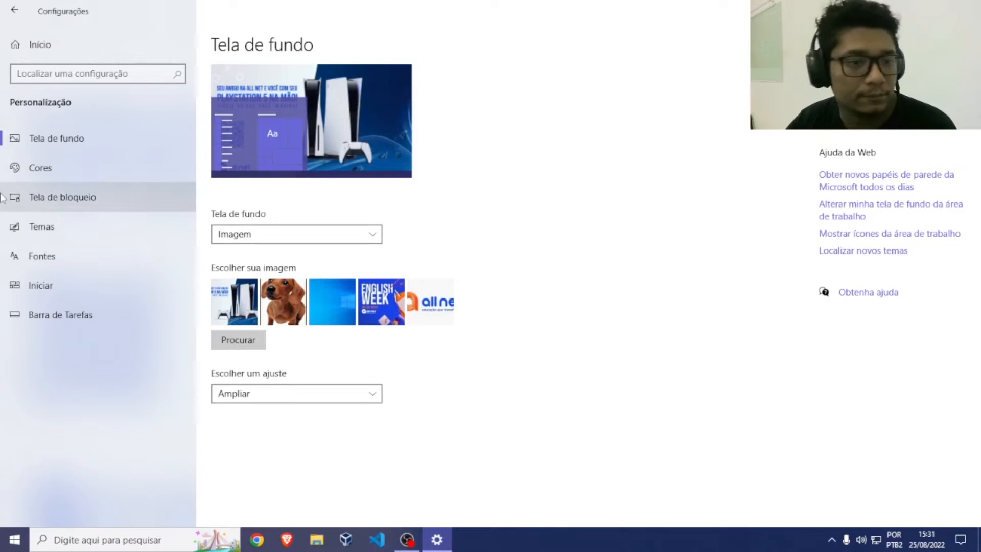
# Open the Cores page of the personalization settings
pyautogui.click(70, 174)
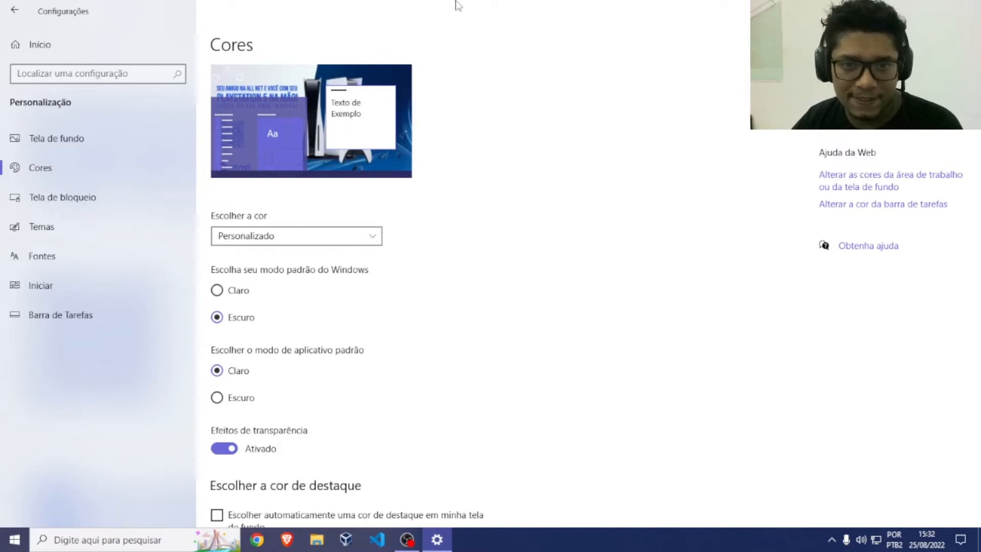
pyautogui.moveTo(445, 13); pyautogui.dragTo(409, 9)
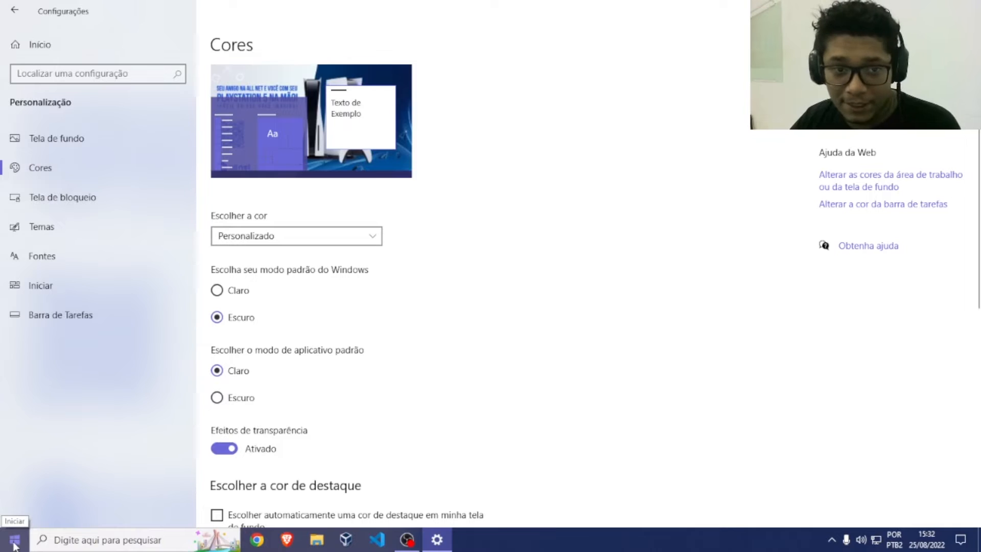
# Examine the Start menu and the calendar, notification, network and volume flyouts, and view the options under Escolher a cor
pyautogui.click(13, 545)
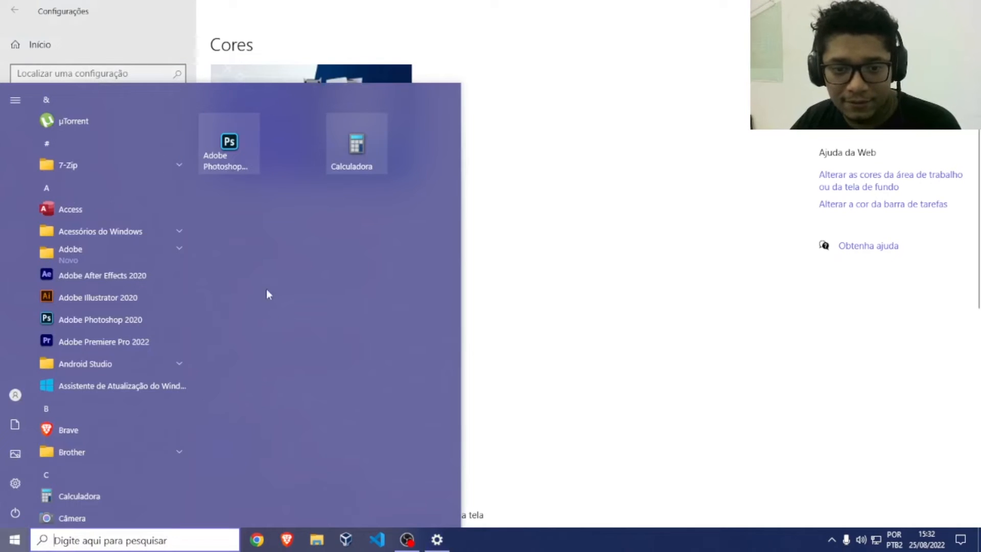
pyautogui.click(939, 545)
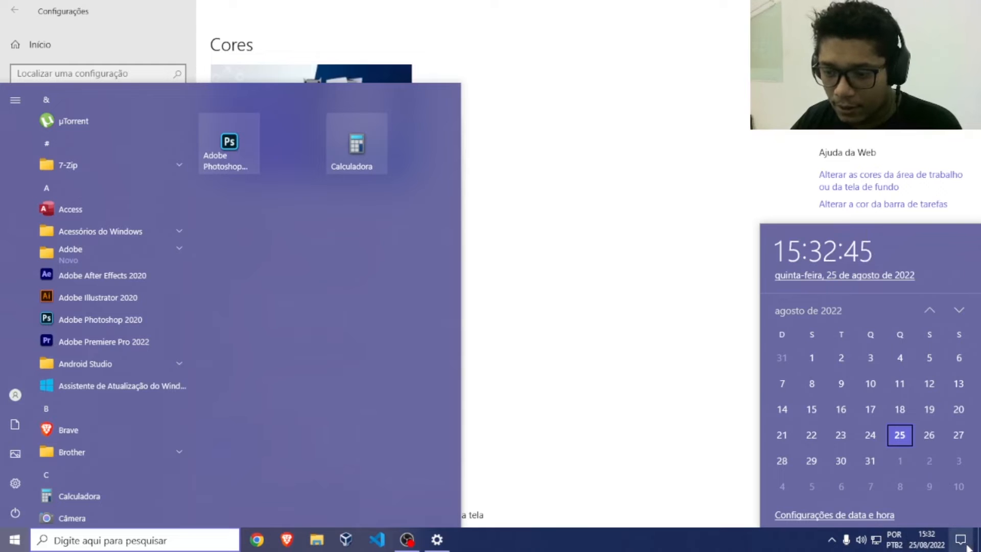
pyautogui.click(965, 546)
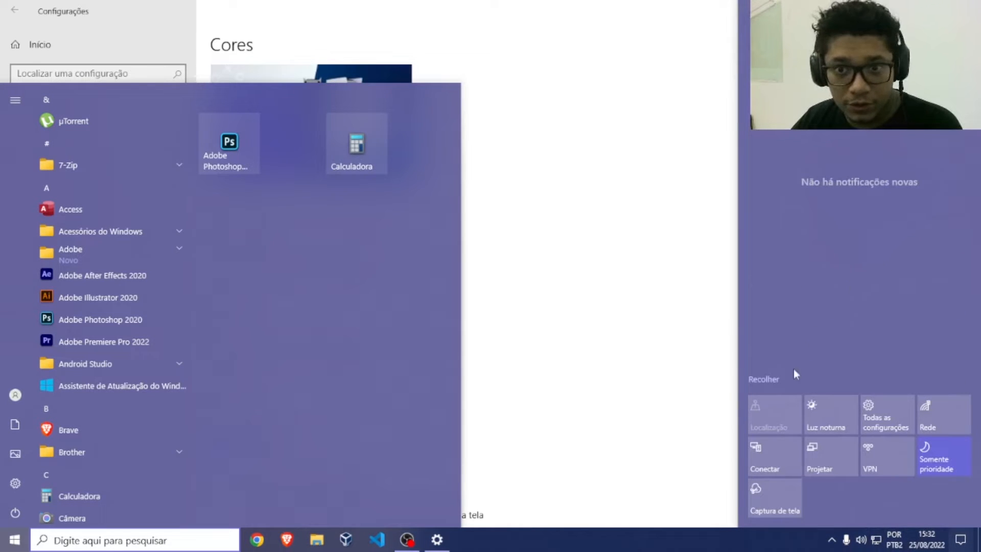
pyautogui.click(961, 539)
pyautogui.click(876, 541)
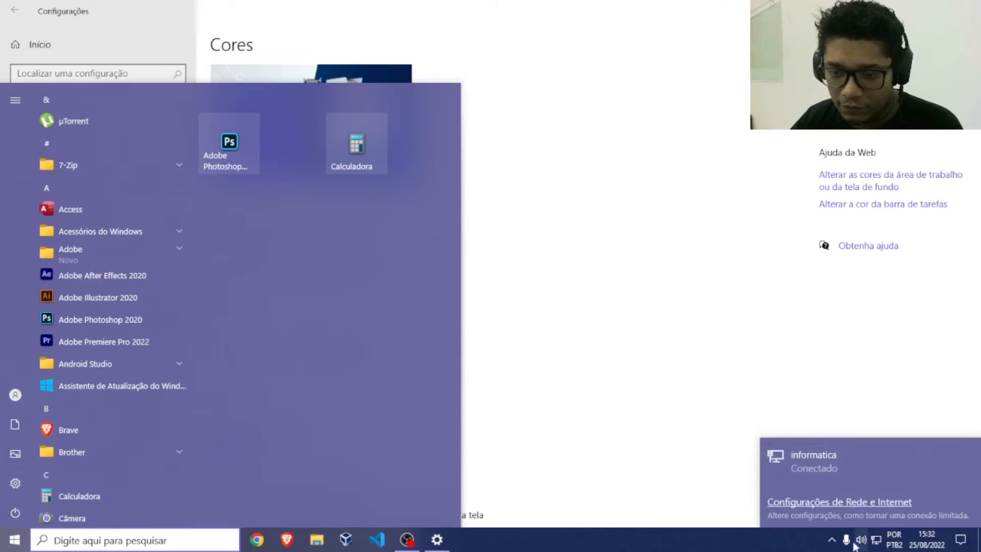
pyautogui.click(862, 541)
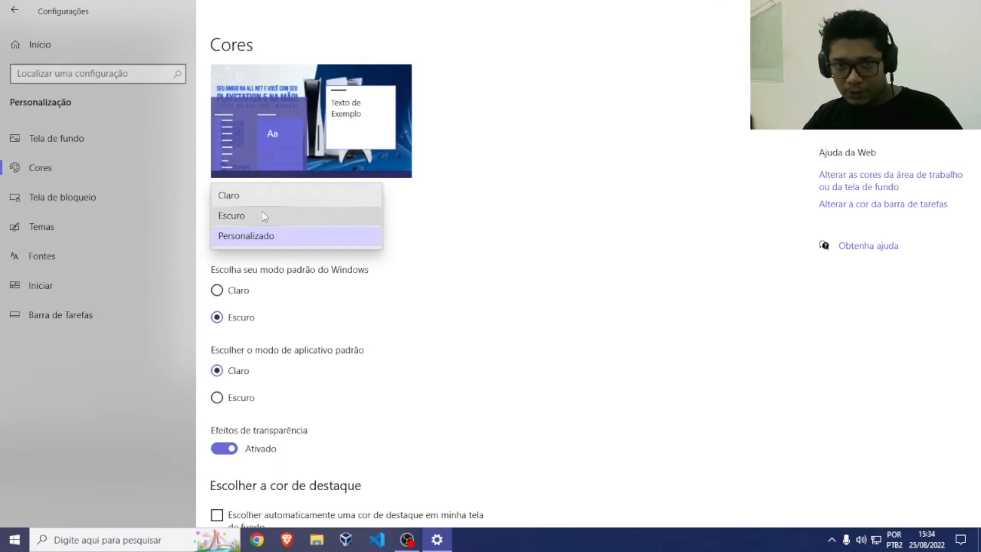
pyautogui.click(660, 320)
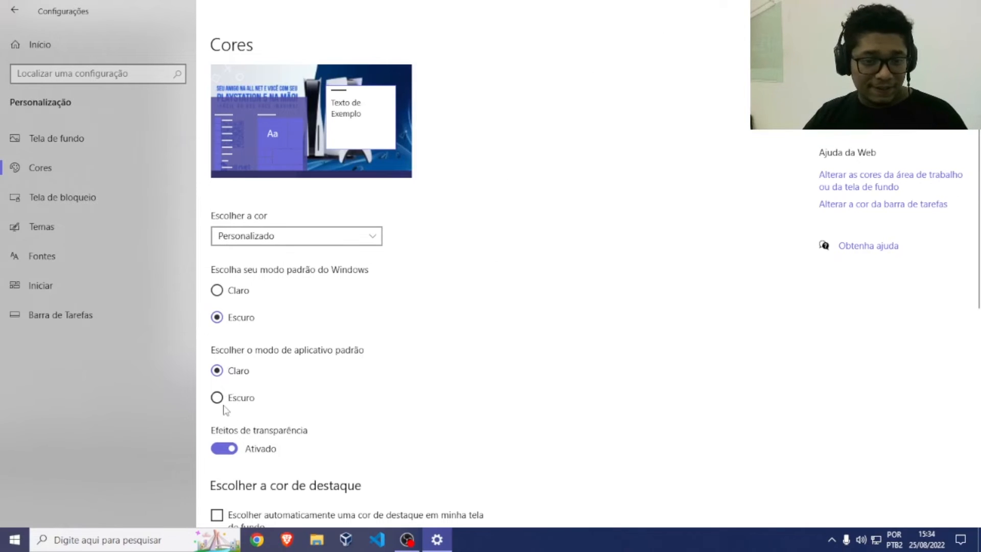
# Switch the default app mode to Escuro and return it to Claro
pyautogui.click(218, 398)
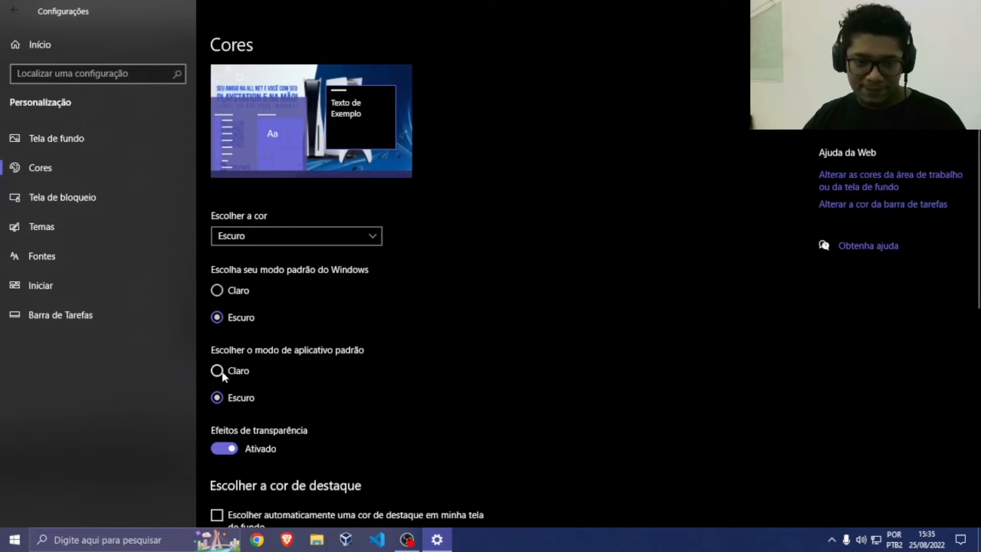
pyautogui.click(219, 372)
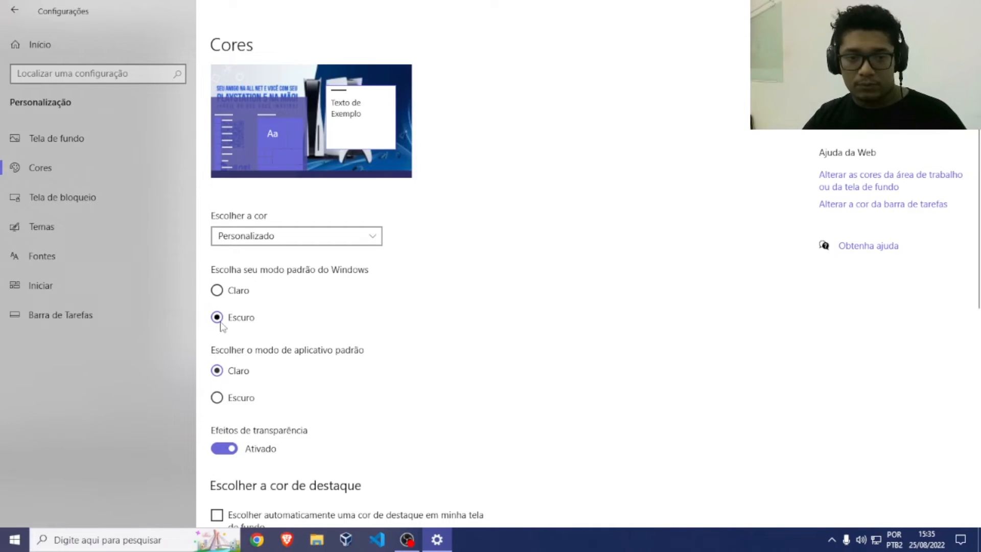
# Examine the Start menu's colouring and the accent colour and surface options on the Cores page
pyautogui.scroll(-3, 638, 397)
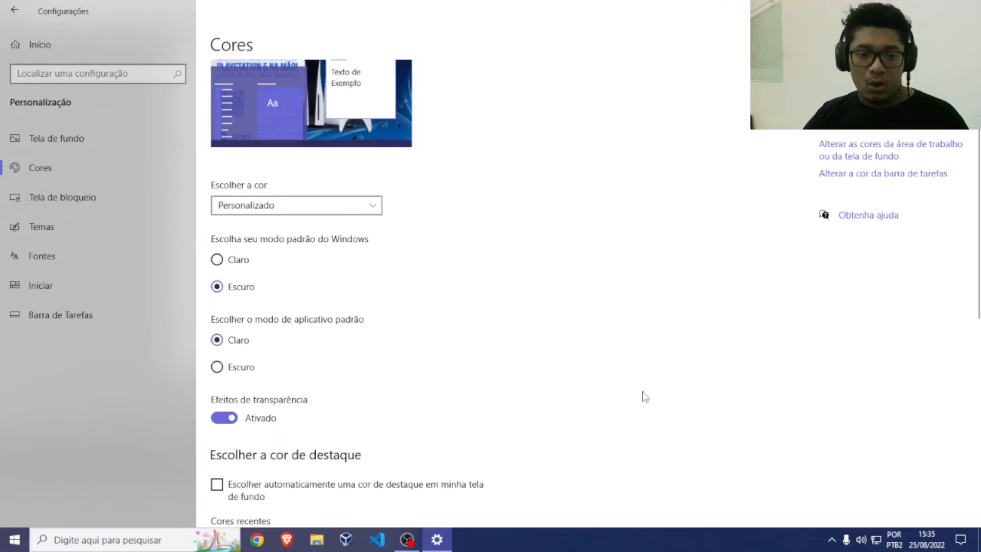
pyautogui.click(2, 539)
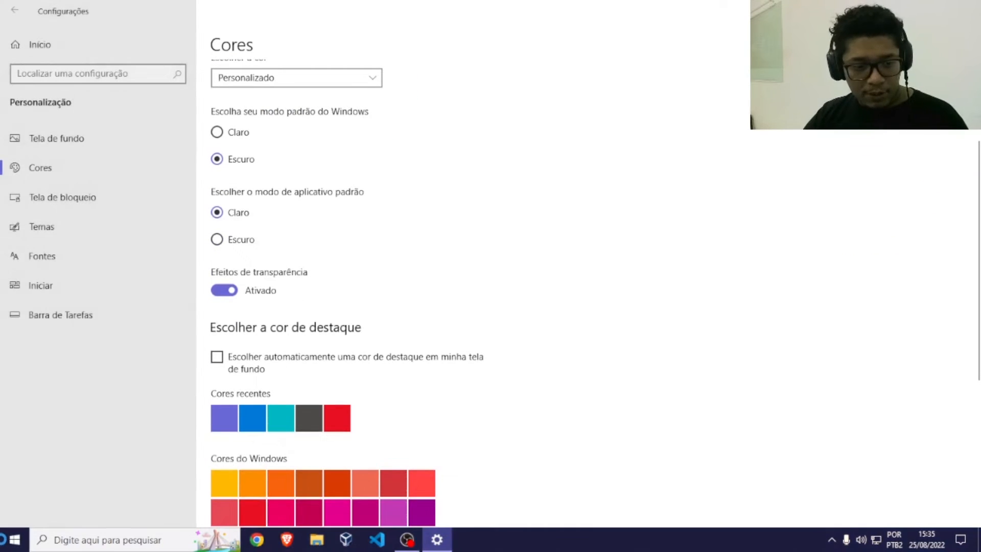
pyautogui.click(16, 544)
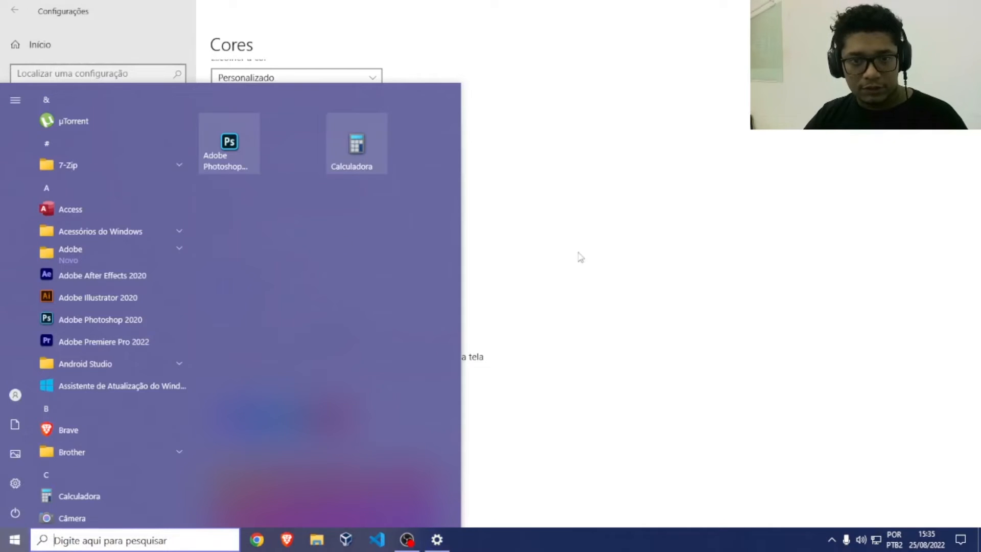
pyautogui.click(776, 269)
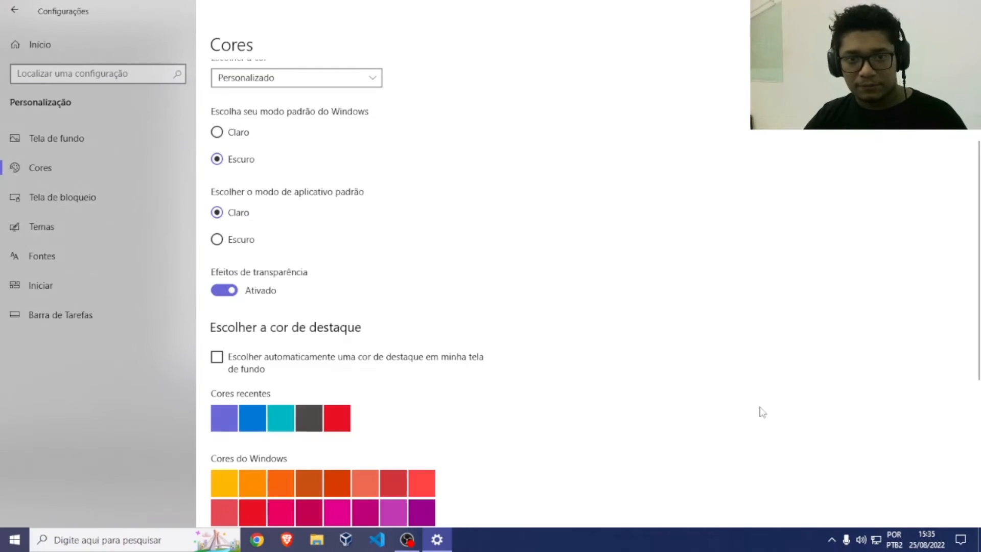
pyautogui.scroll(3, 482, 311)
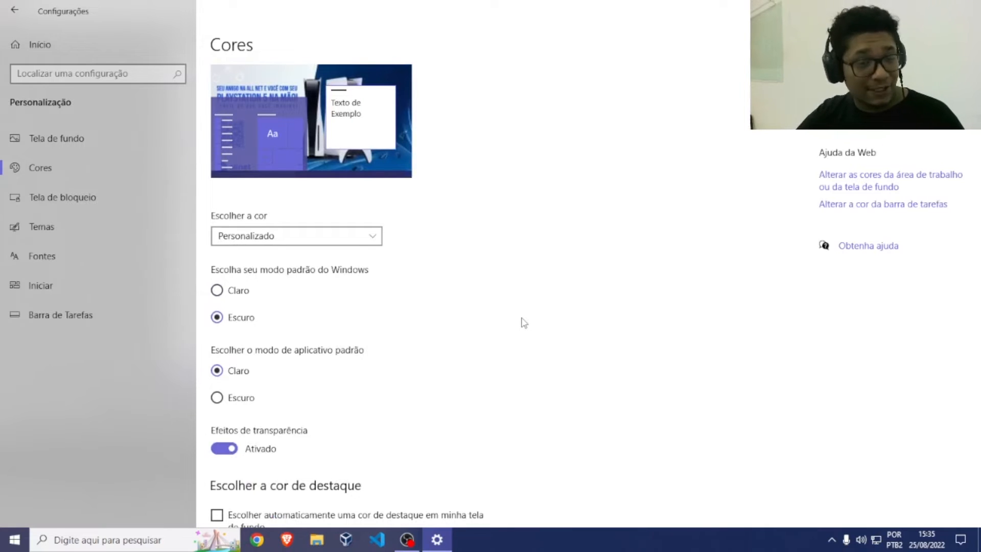
pyautogui.scroll(-8, 526, 330)
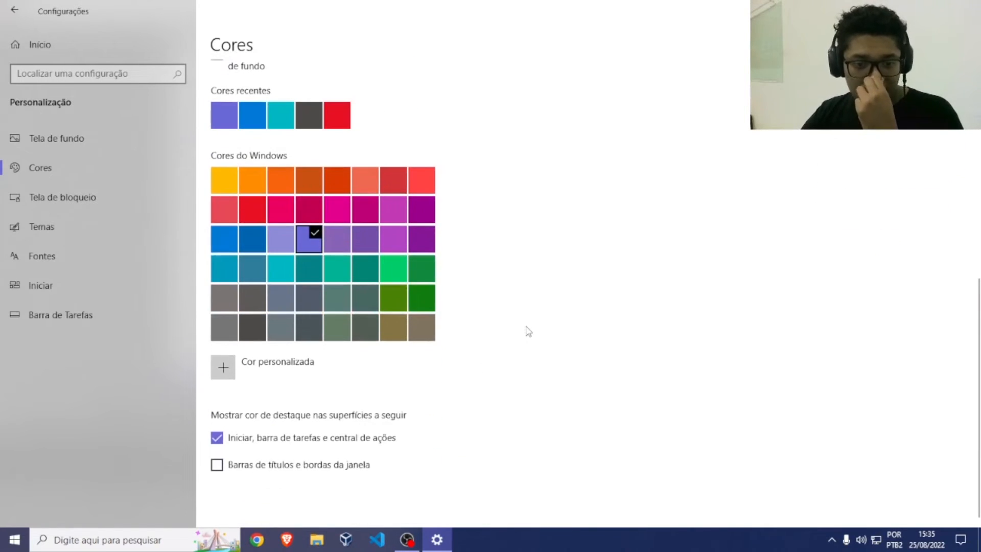
pyautogui.scroll(8, 446, 416)
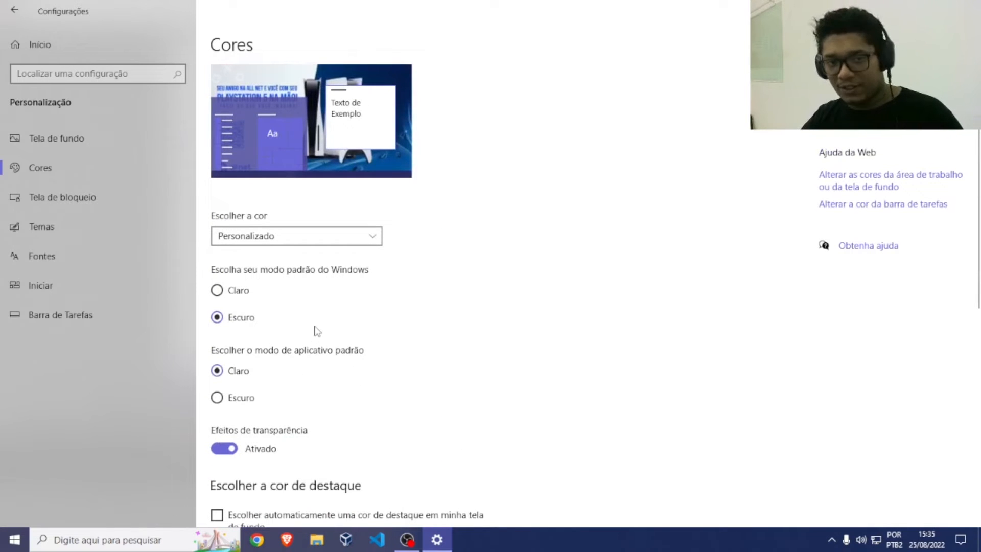
pyautogui.scroll(-5, 596, 347)
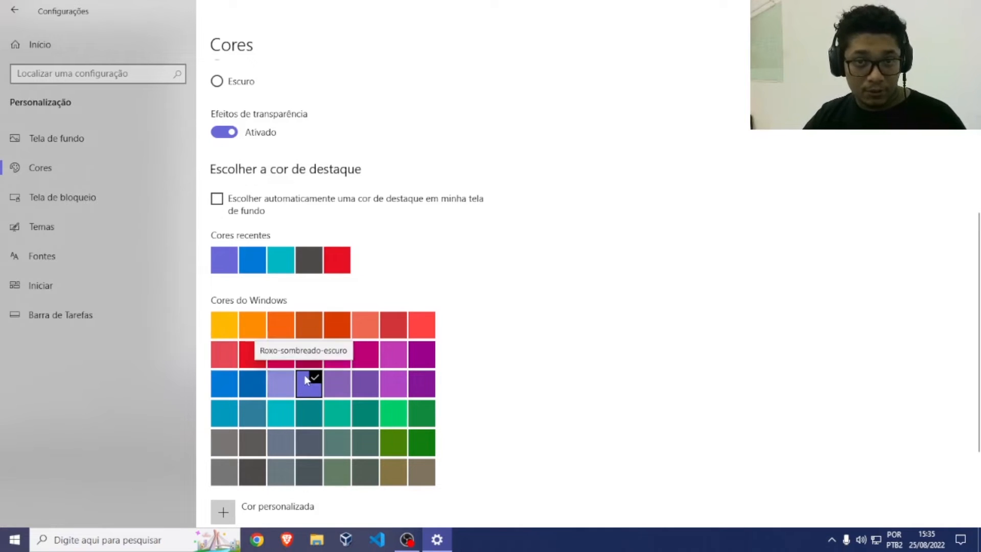
pyautogui.scroll(-3, 522, 368)
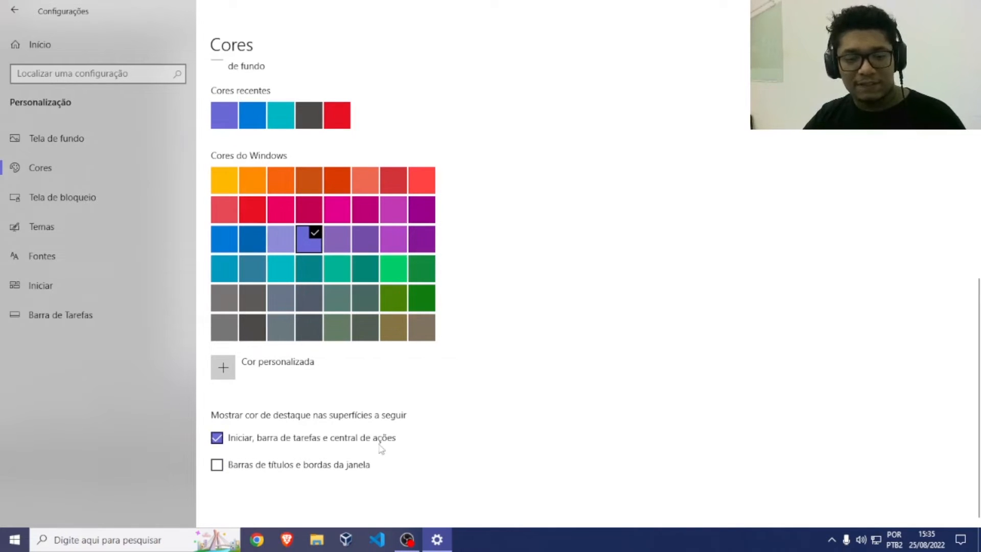
# Turn off the accent colour for Iniciar, barra de tarefas e central de ações and view the Start menu in Escuro Windows mode
pyautogui.click(217, 440)
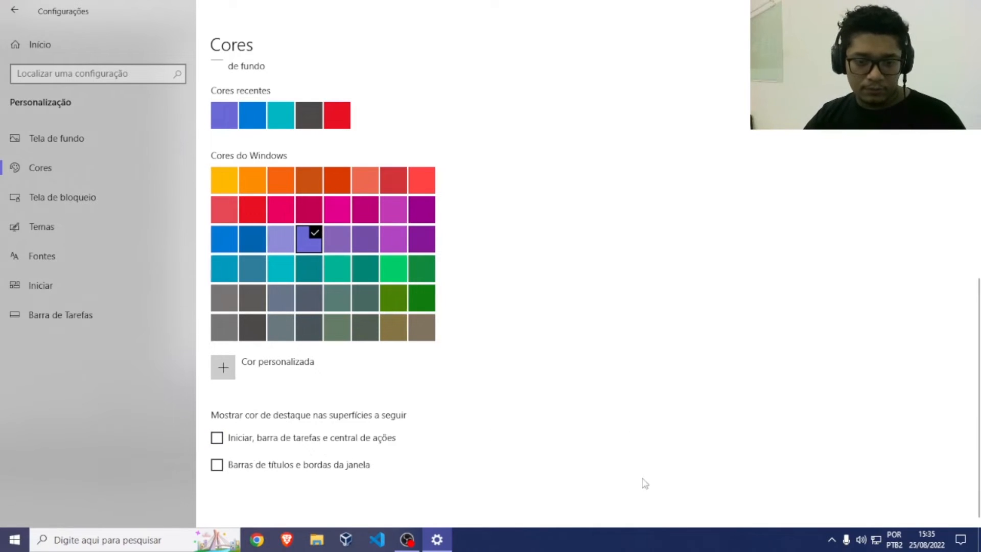
pyautogui.scroll(5, 642, 482)
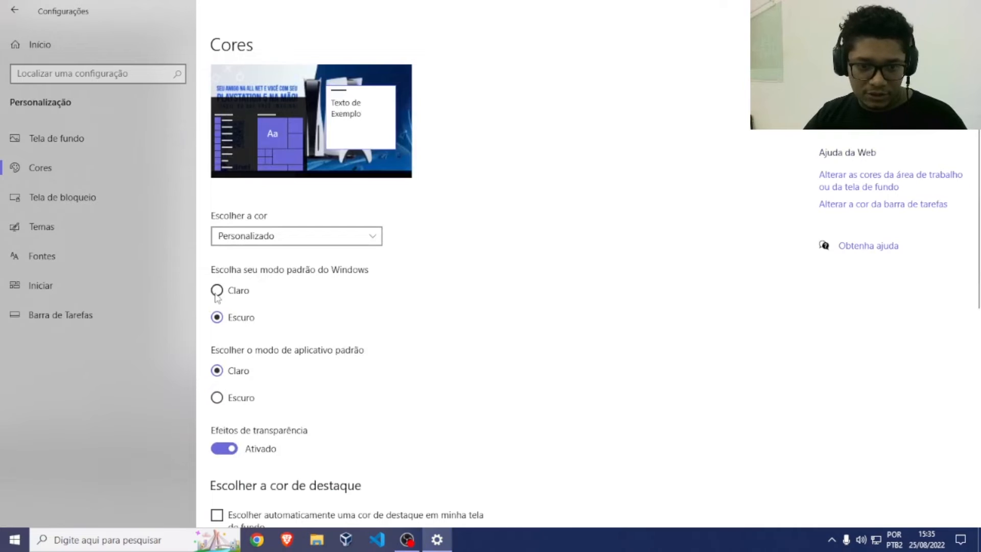
pyautogui.click(216, 290)
pyautogui.click(224, 320)
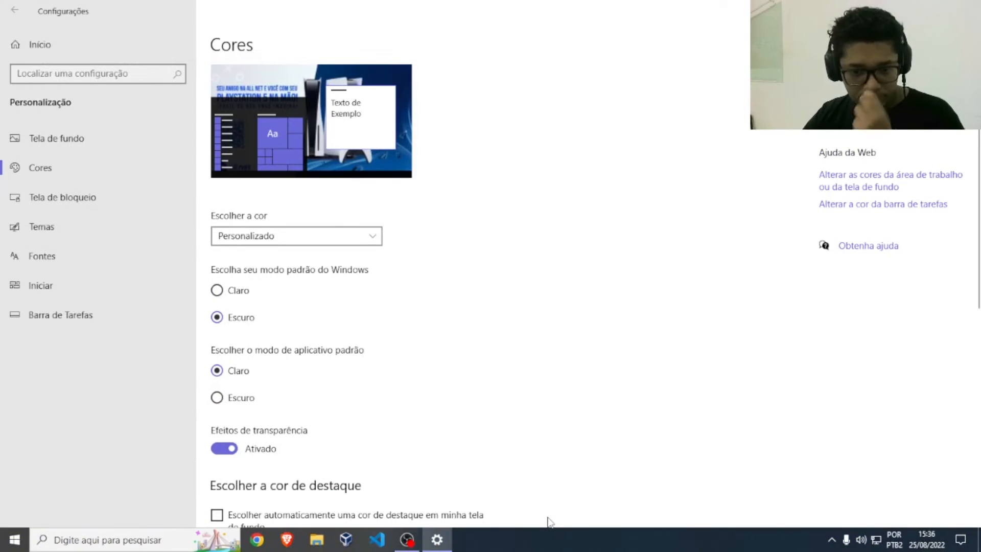
pyautogui.click(15, 540)
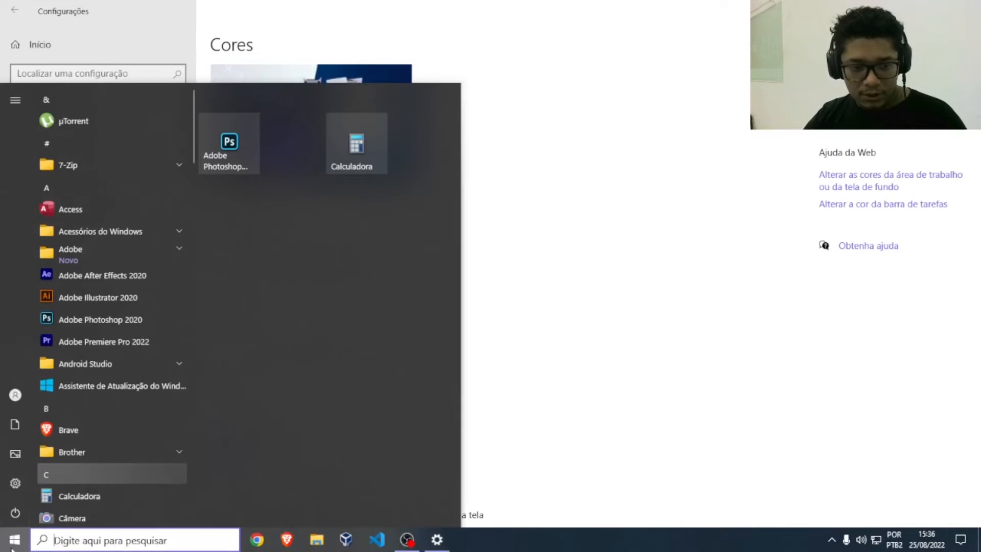
pyautogui.click(504, 351)
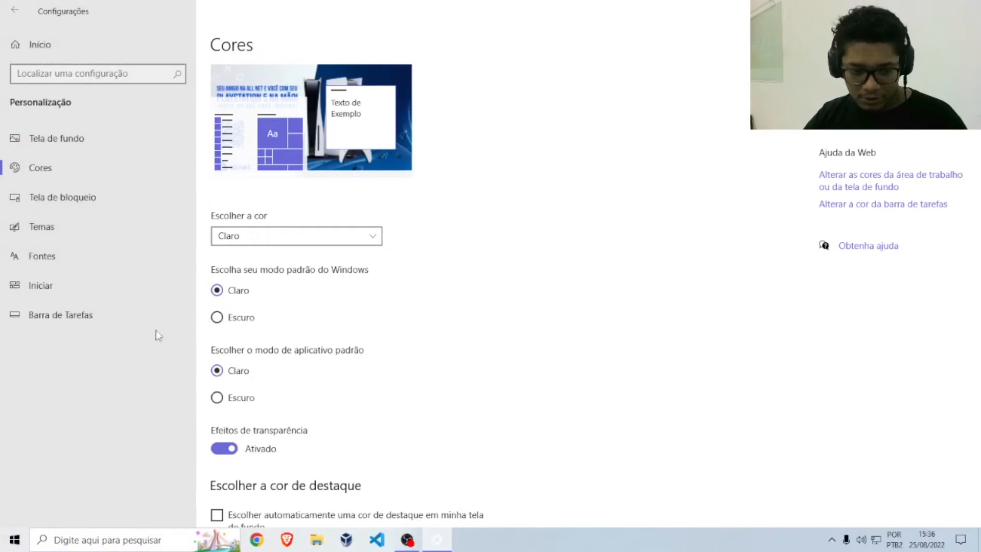
# View the Start menu in Claro Windows mode and switch the default Windows mode back to Escuro
pyautogui.click(14, 539)
pyautogui.click(517, 346)
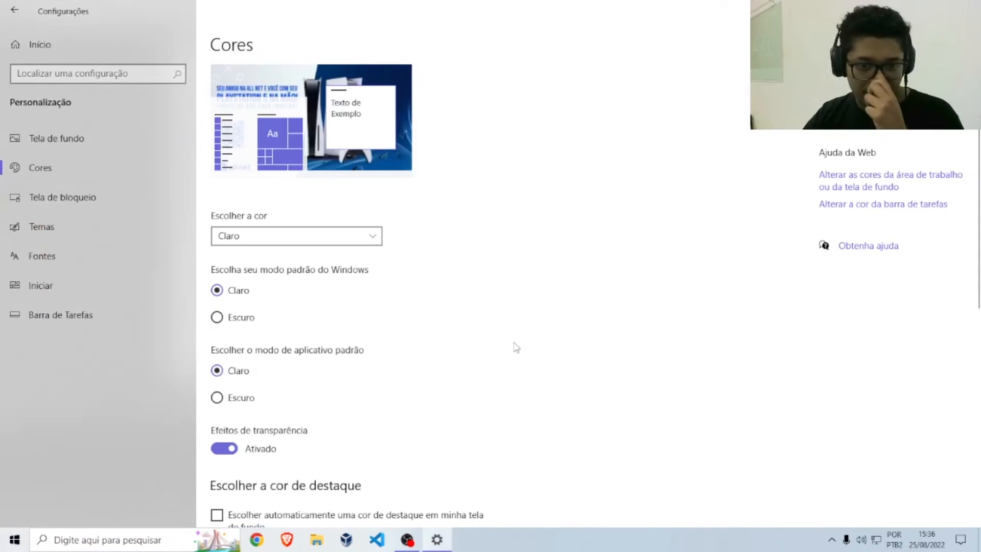
pyautogui.click(218, 318)
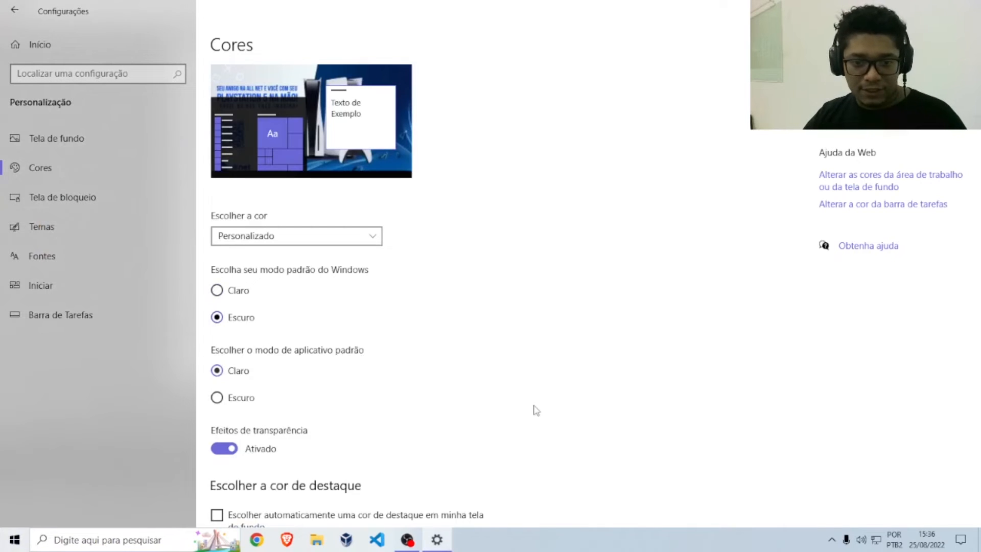
# Turn the accent colour back on for Iniciar, barra de tarefas e central de ações and view the Start menu
pyautogui.scroll(-10, 310, 424)
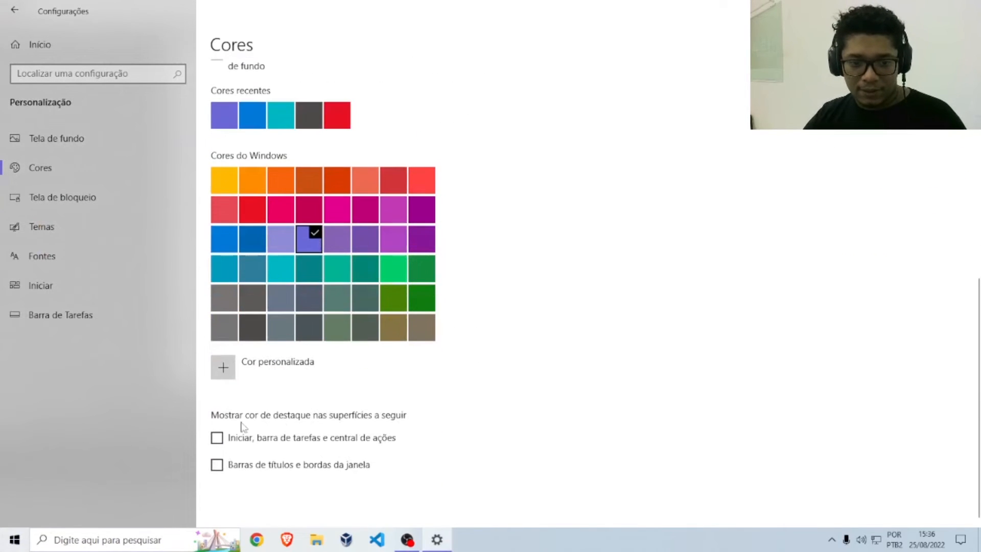
pyautogui.click(243, 436)
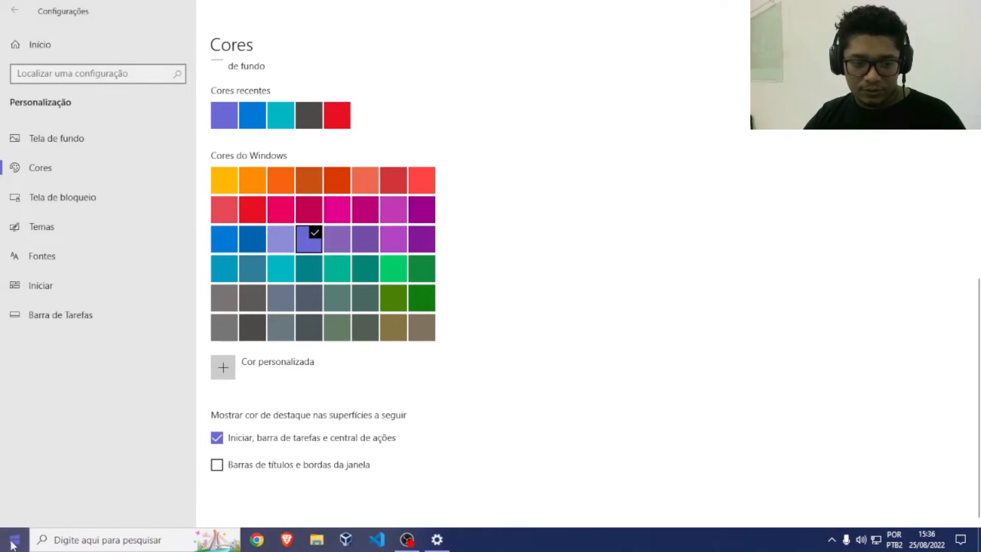
pyautogui.click(14, 540)
pyautogui.click(741, 272)
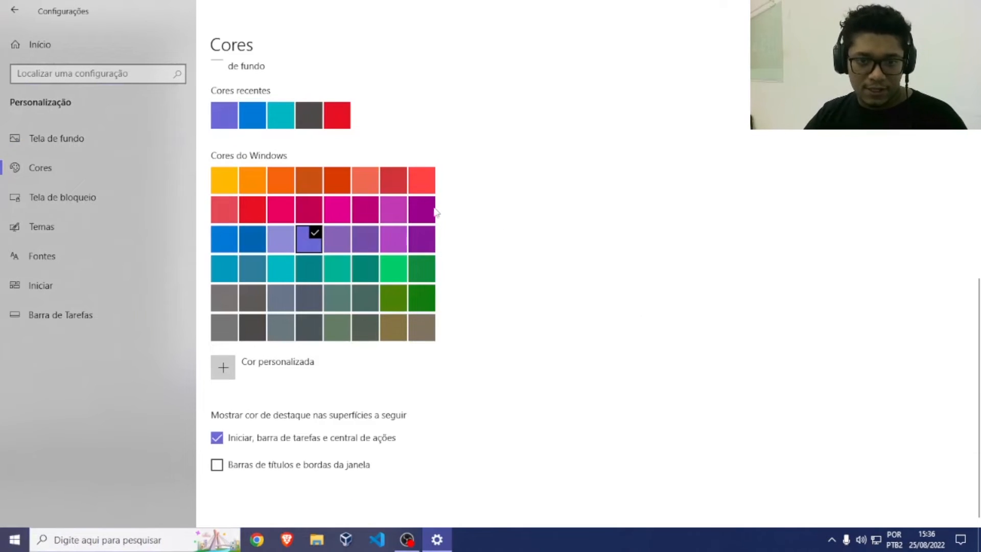
# Try a bright green accent colour from Cores do Windows and return to Roxo-sombreado-escuro
pyautogui.click(399, 280)
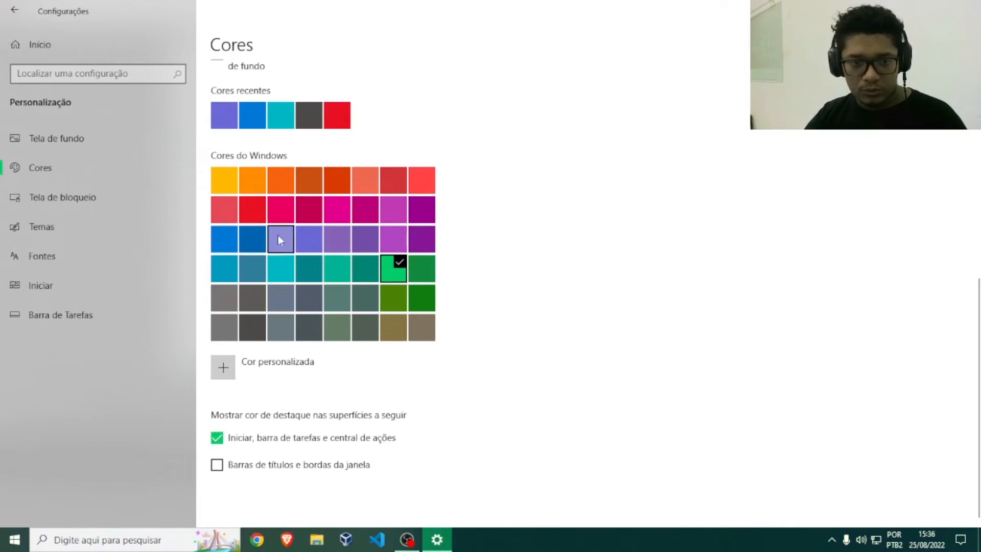
pyautogui.click(323, 245)
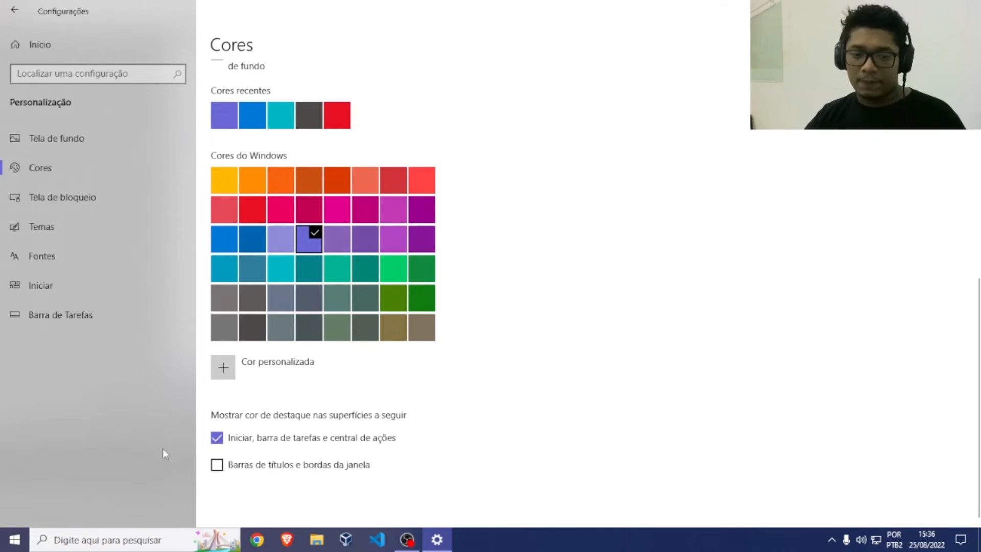
pyautogui.scroll(10, 562, 429)
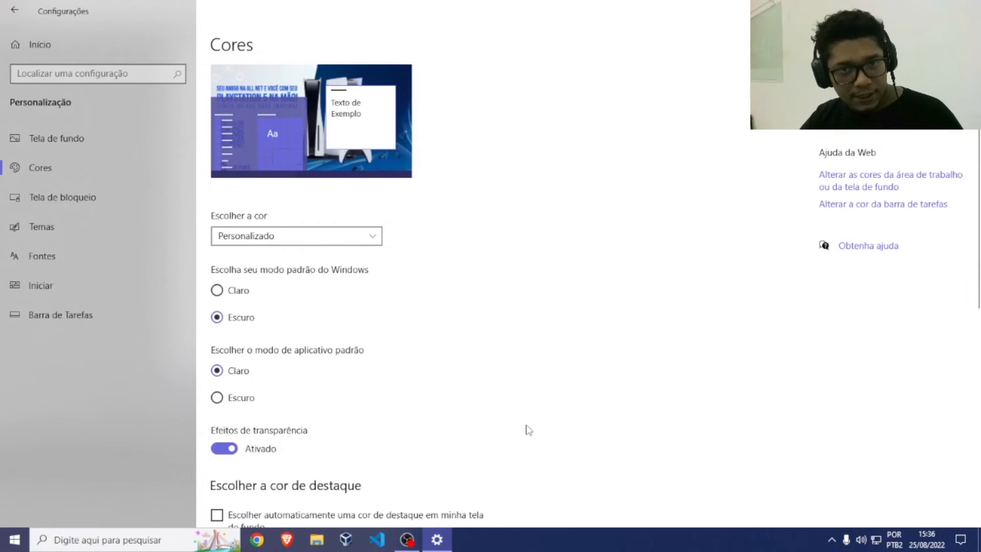
# Open the Tela de bloqueio page and look over its background choices and remaining settings
pyautogui.click(65, 210)
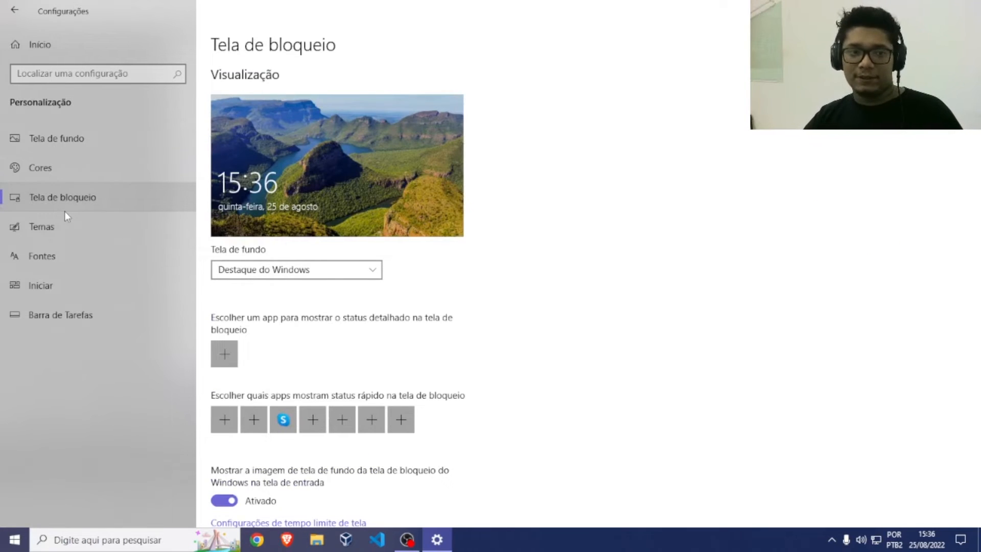
pyautogui.click(360, 269)
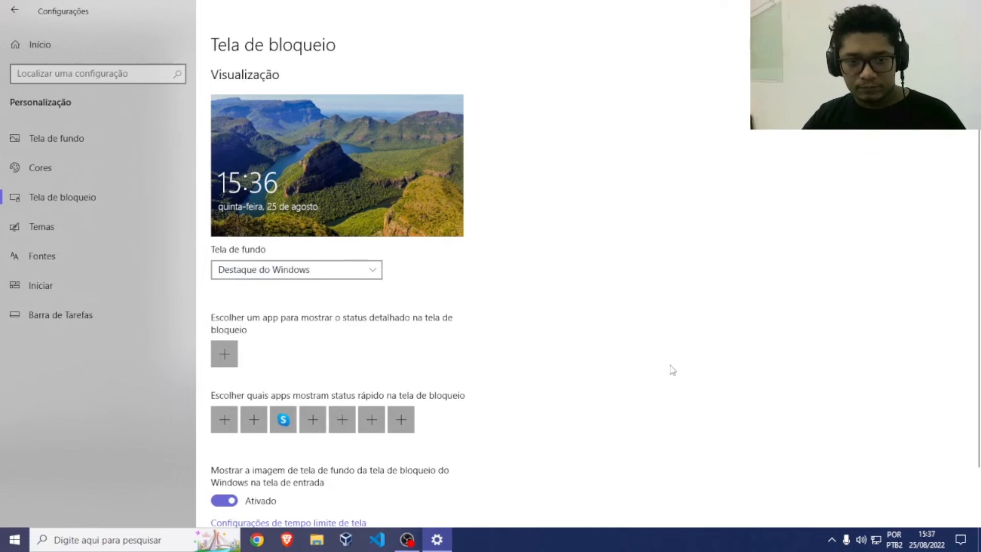
pyautogui.scroll(-2, 673, 370)
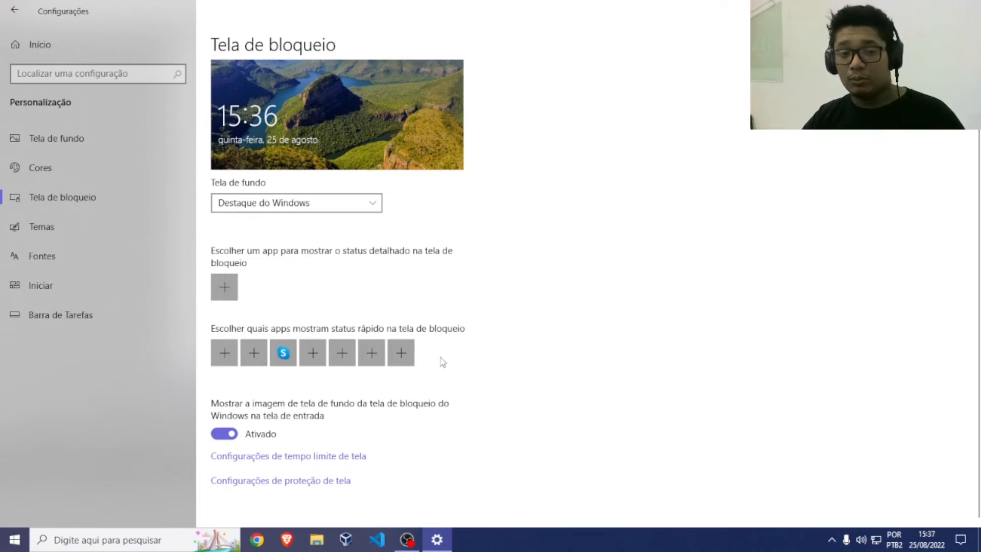
pyautogui.scroll(2, 443, 362)
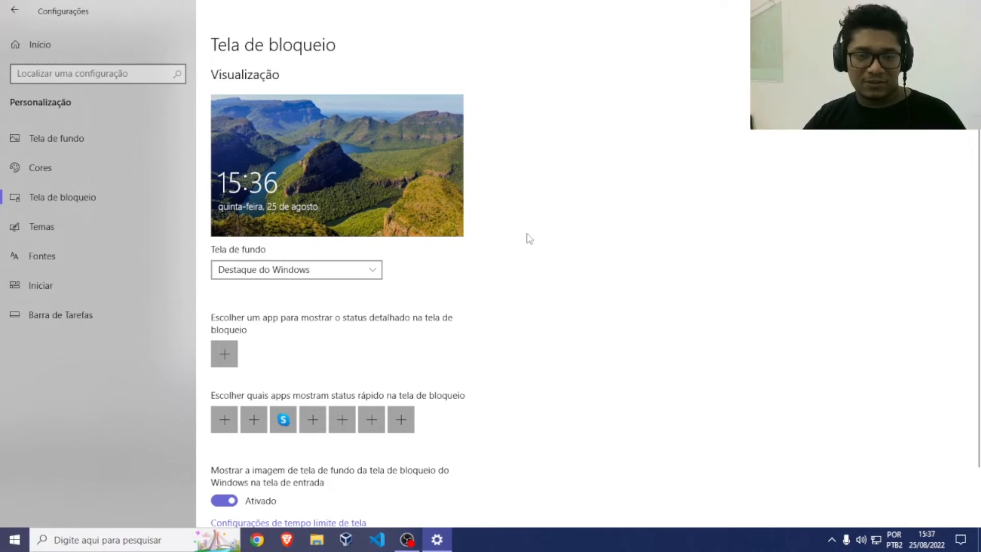
# View the apps offered for detailed status and for quick status on the lock screen, leaving the selections as they are
pyautogui.click(232, 354)
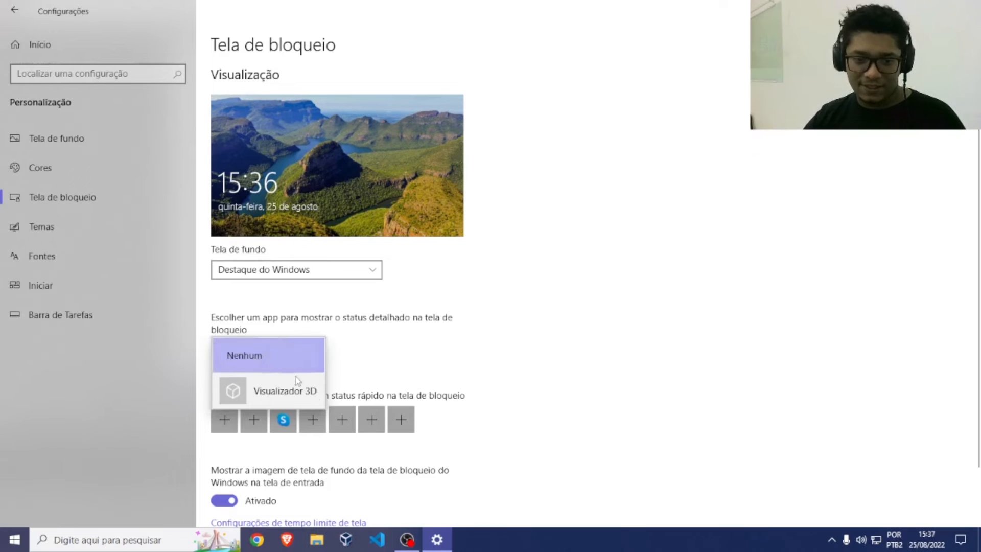
pyautogui.click(465, 365)
pyautogui.click(401, 420)
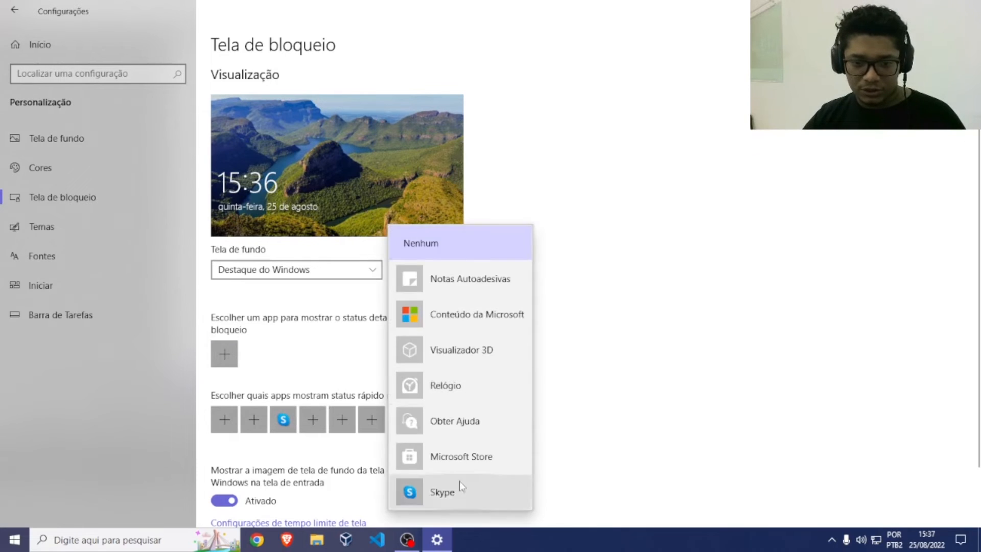
pyautogui.click(231, 434)
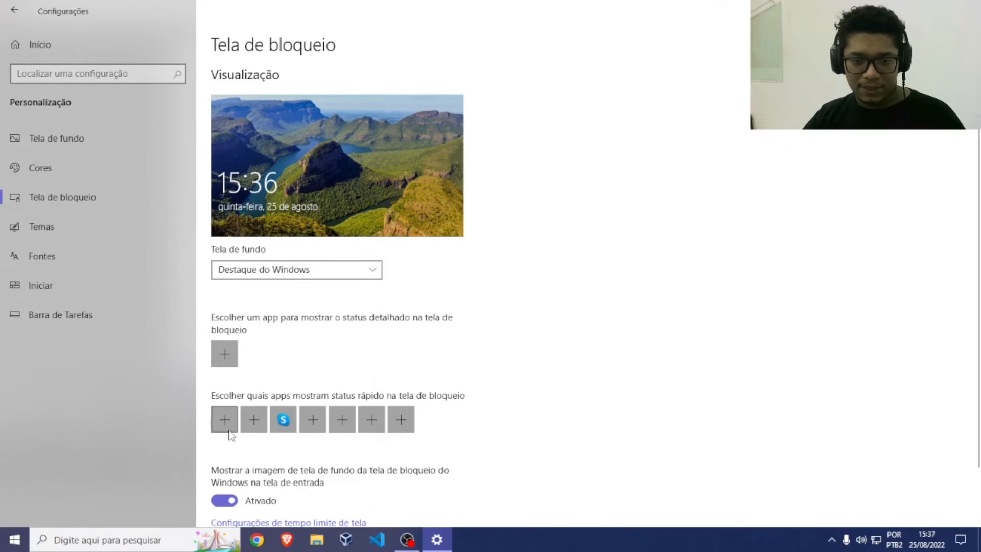
pyautogui.click(229, 429)
pyautogui.click(589, 422)
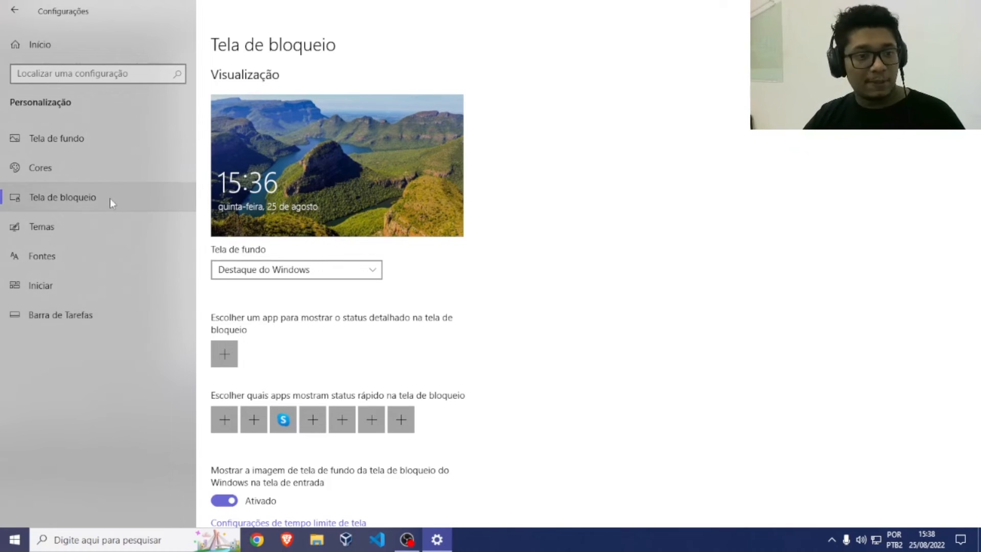
# View the Temas and Iniciar personalization pages and bring up the Start menu
pyautogui.click(112, 225)
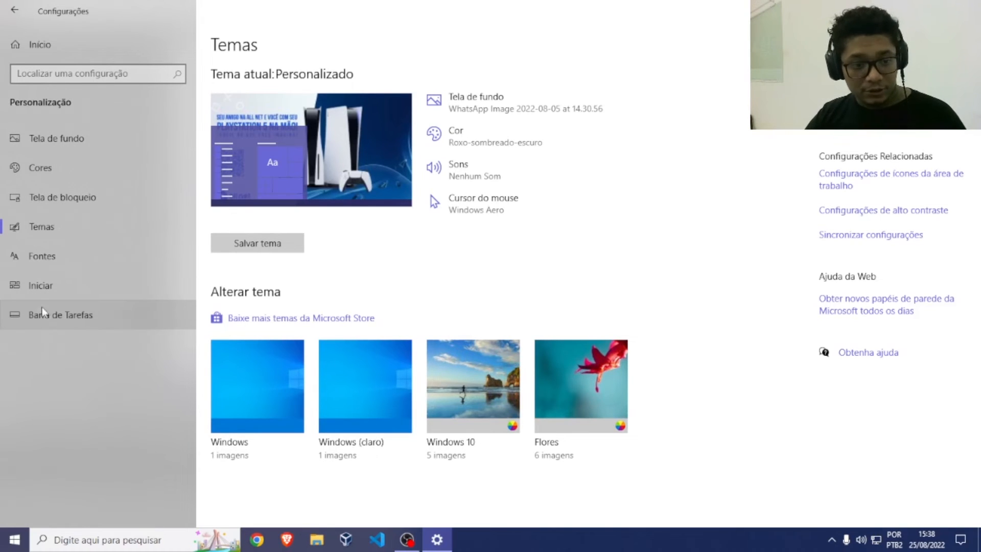
pyautogui.click(34, 285)
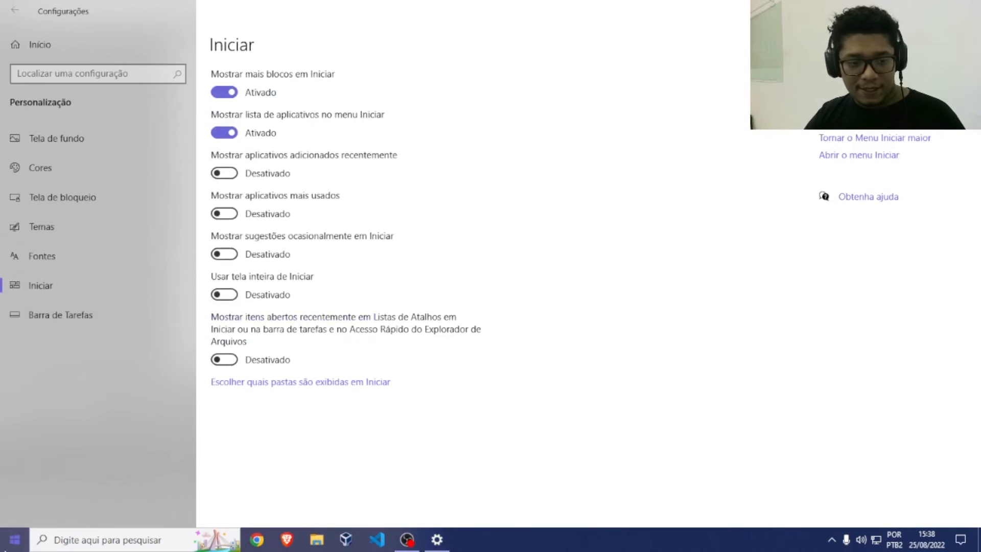
pyautogui.press('super')
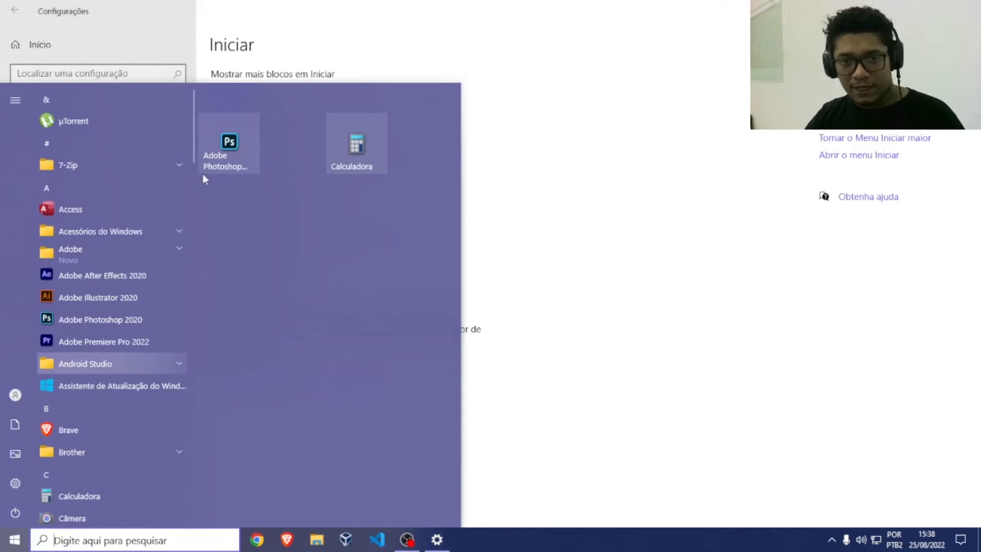
# Return from the Barra de Tarefas page to the Iniciar page and look at the current Start menu
pyautogui.click(766, 248)
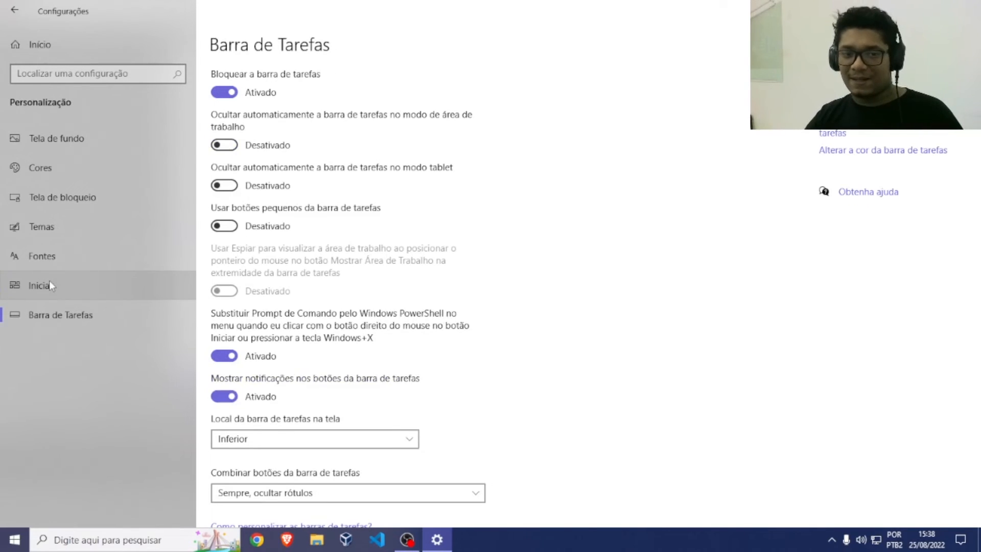
pyautogui.click(49, 280)
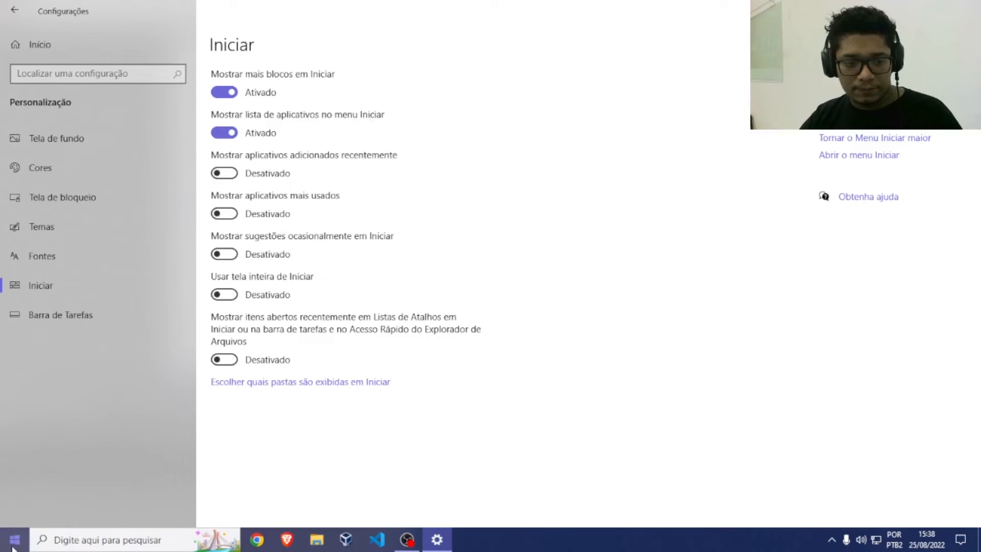
pyautogui.press('super')
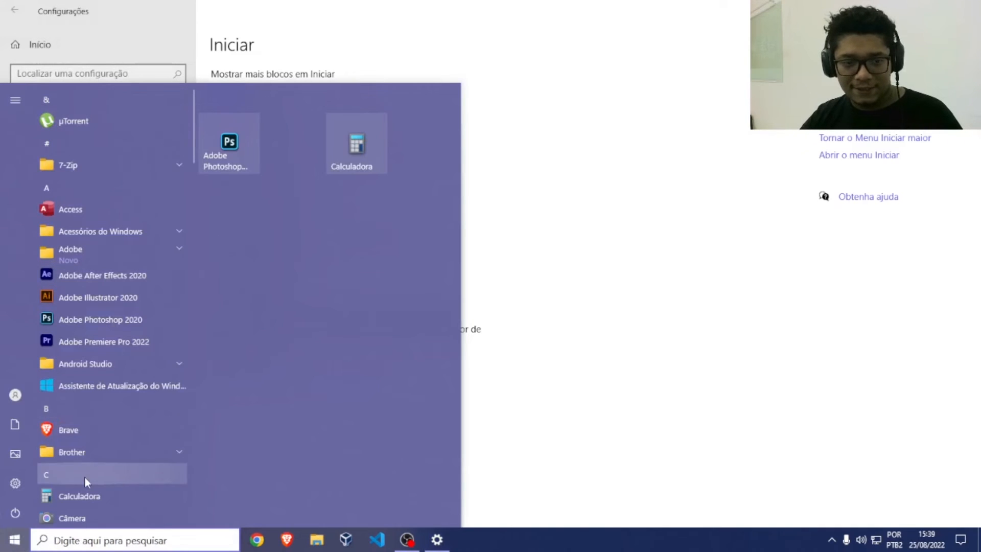
pyautogui.click(729, 287)
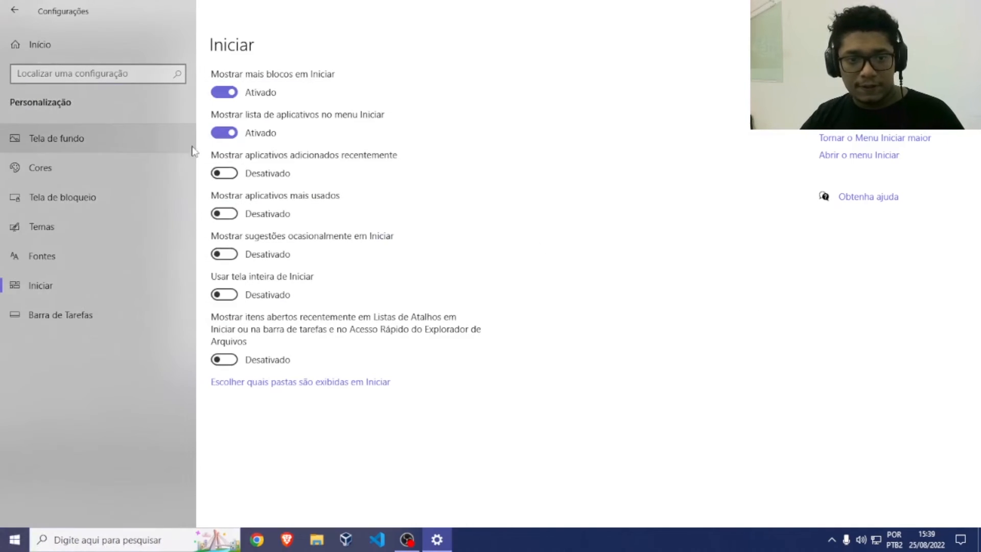
# Try the Start menu with its app list hidden and turn Mostrar lista de aplicativos back on
pyautogui.click(224, 133)
pyautogui.click(15, 541)
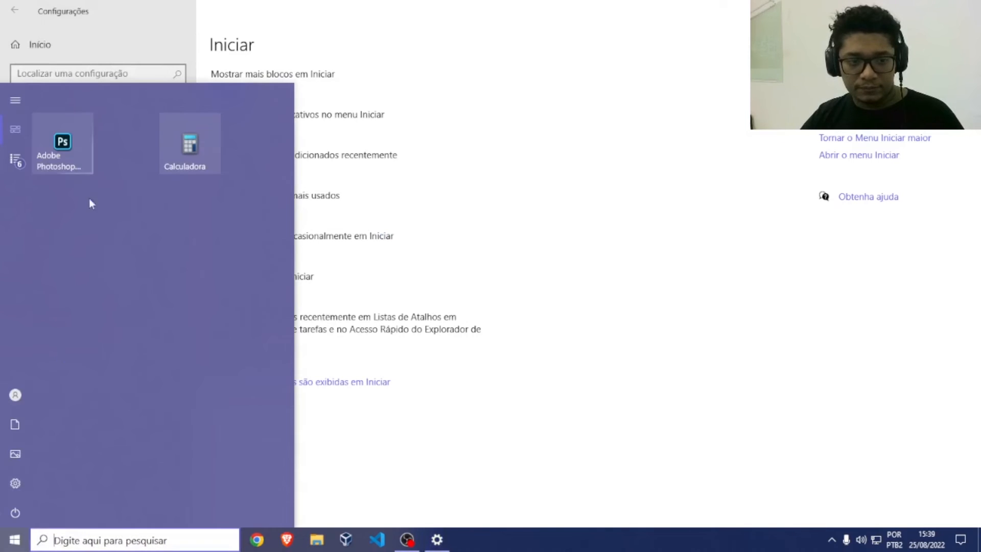
pyautogui.click(622, 333)
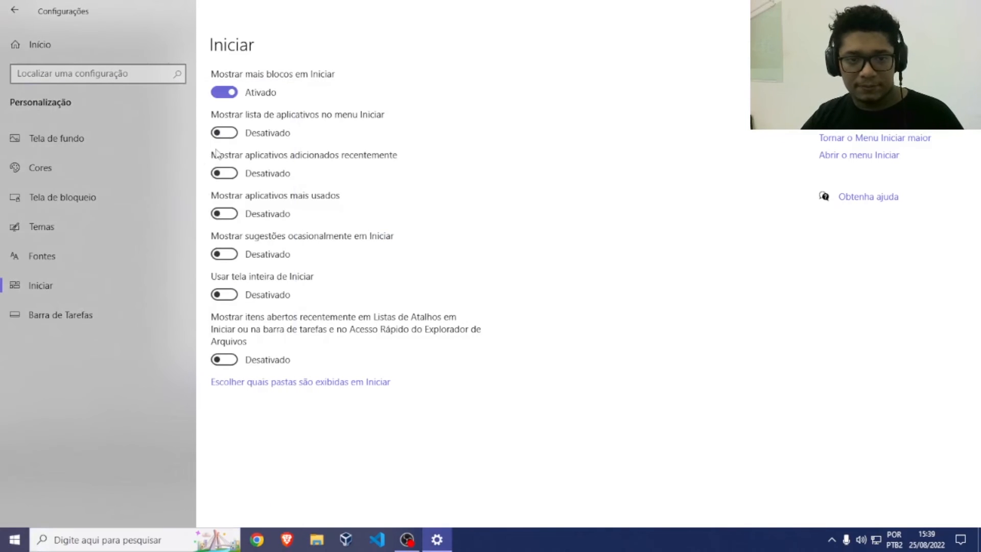
pyautogui.click(224, 132)
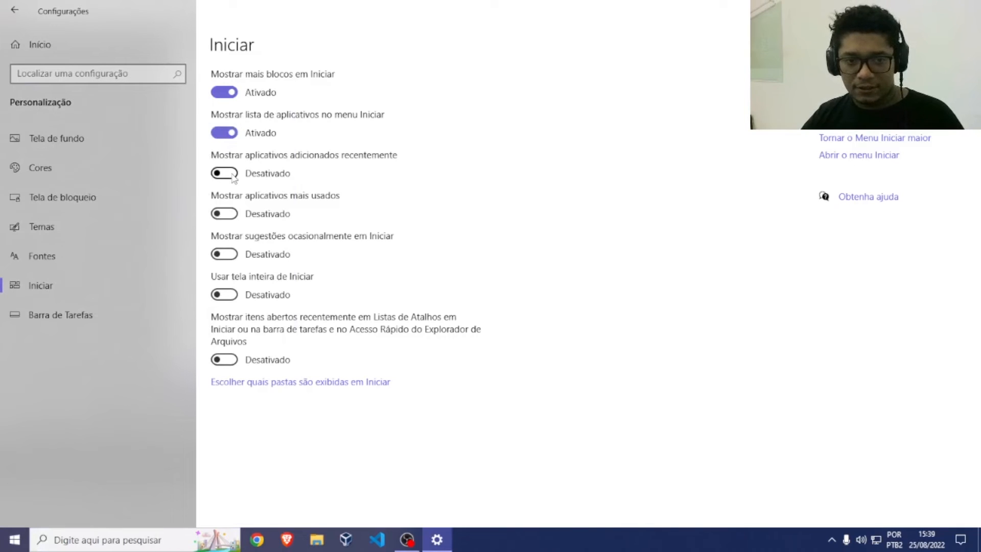
# Turn on recently added apps, most used apps and occasional suggestions for Iniciar, and check them in the Start menu
pyautogui.click(233, 174)
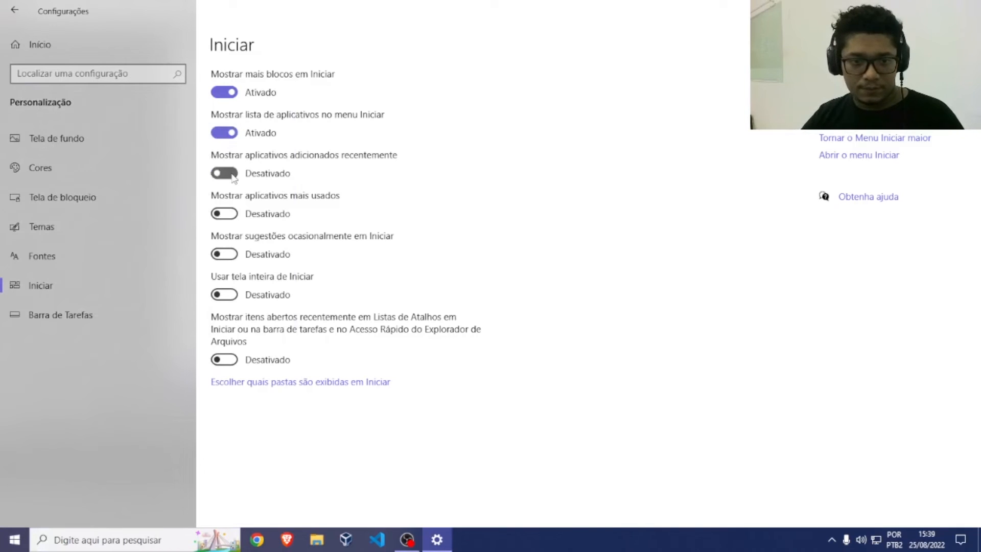
pyautogui.click(227, 215)
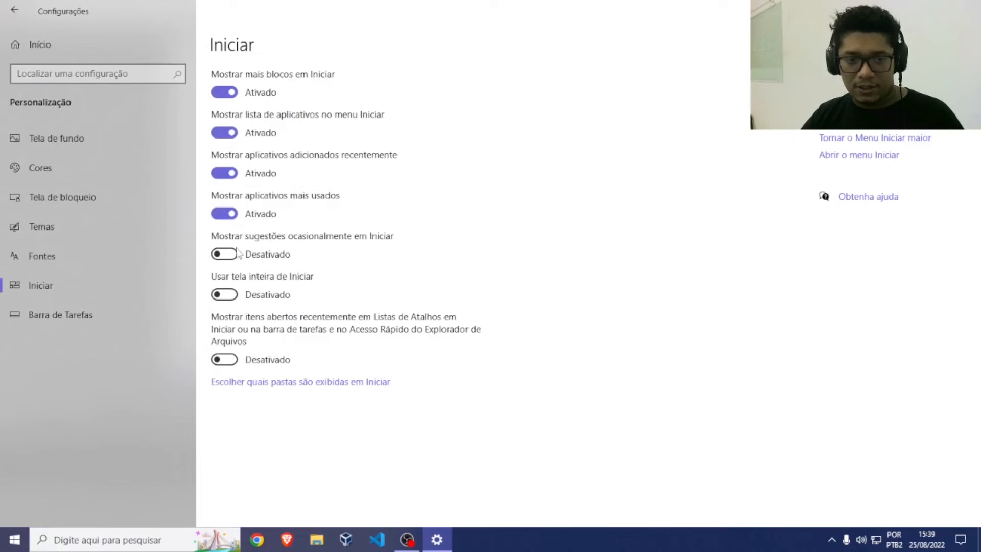
pyautogui.click(225, 254)
pyautogui.press('super')
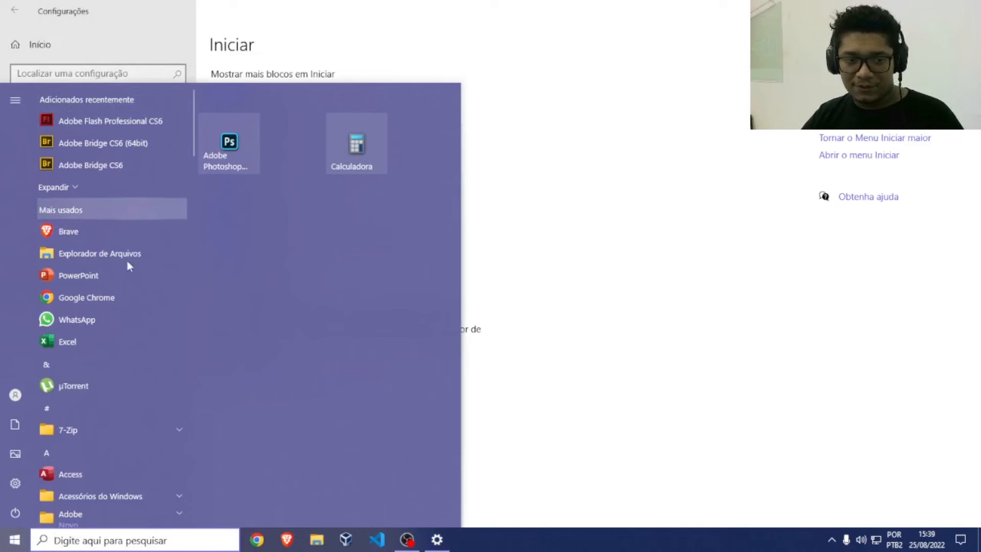
pyautogui.scroll(-4, 86, 420)
pyautogui.click(680, 287)
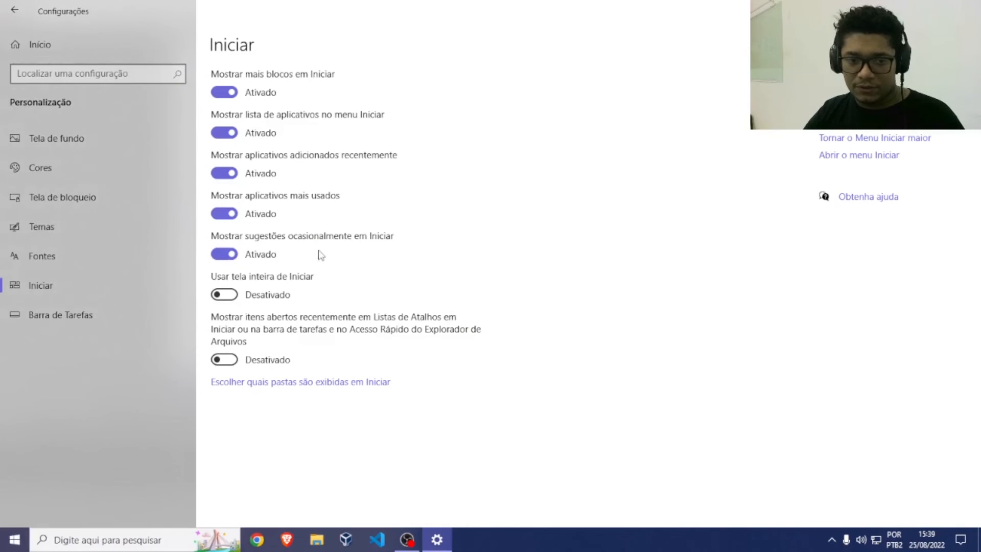
# Turn suggestions, most used apps and recently added apps off again and check the Start menu
pyautogui.click(223, 254)
pyautogui.click(224, 214)
pyautogui.click(224, 173)
pyautogui.press('super')
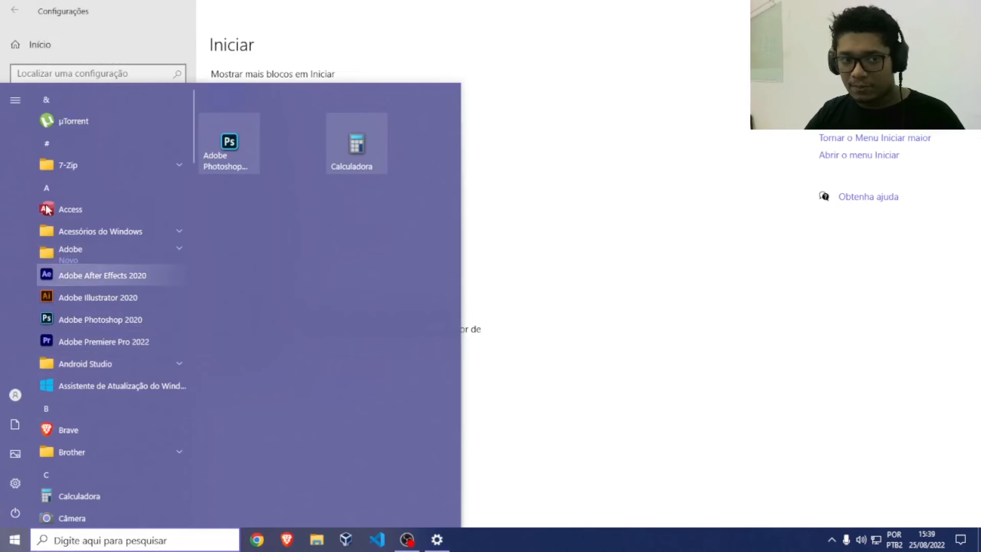
pyautogui.click(626, 335)
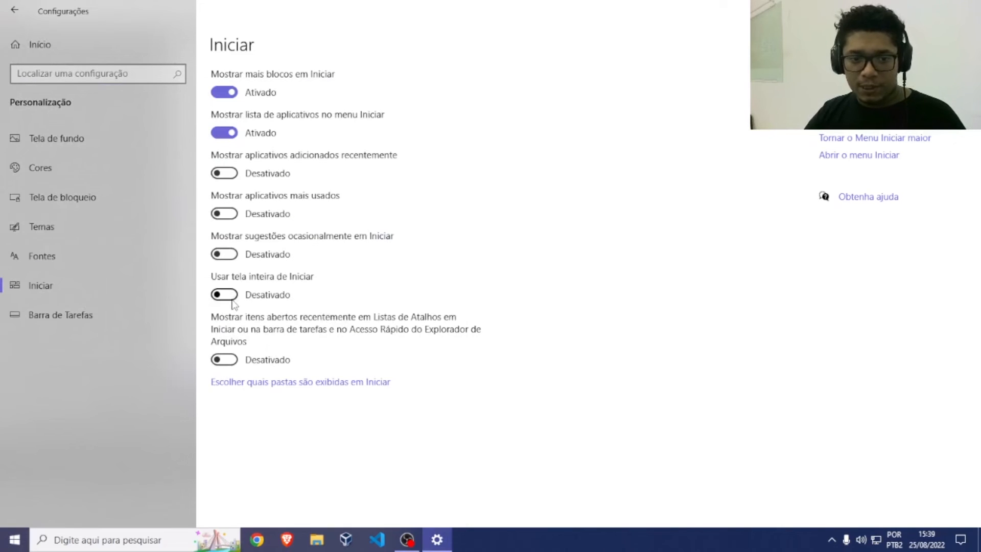
# Try the full-screen Start menu with Usar tela inteira de Iniciar and turn the option off again
pyautogui.click(233, 301)
pyautogui.click(14, 540)
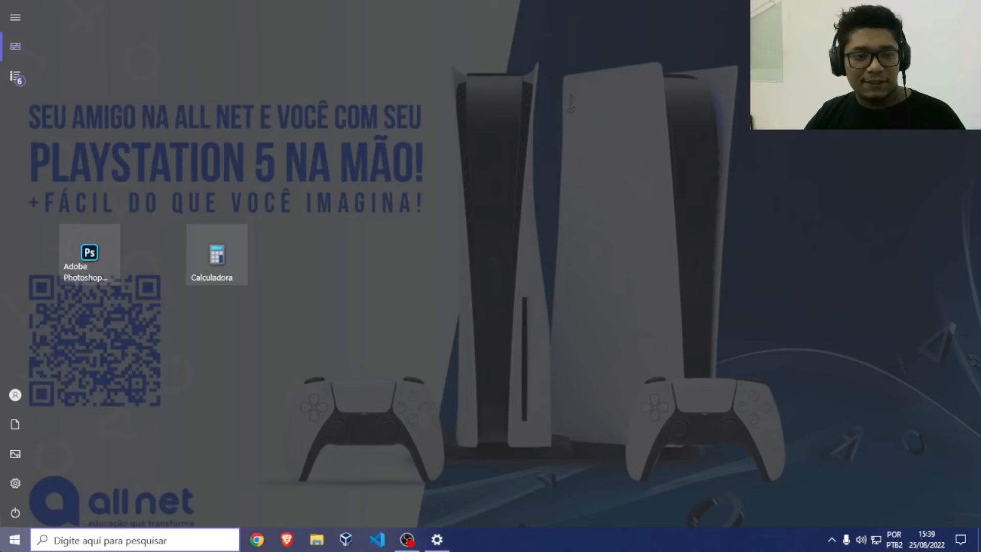
pyautogui.click(14, 539)
pyautogui.click(225, 294)
pyautogui.click(15, 540)
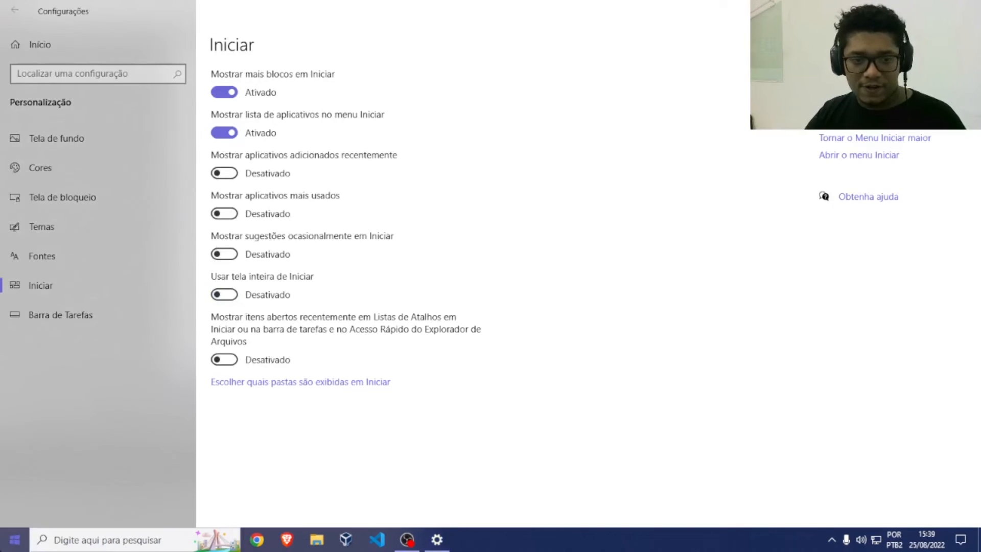
pyautogui.click(670, 256)
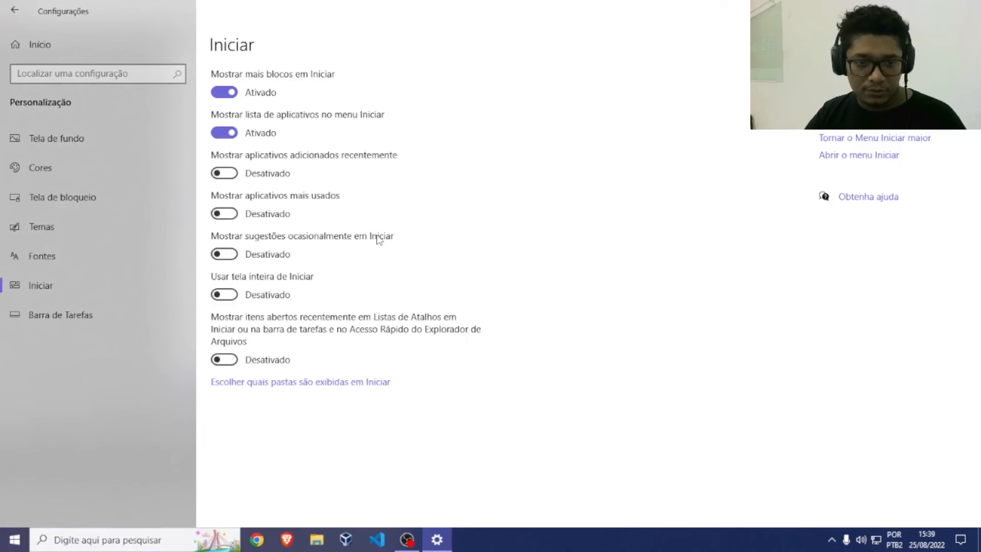
# Unlock the taskbar on the Barra de Tarefas page, try moving it to another screen edge, return it to the bottom and lock it
pyautogui.click(74, 317)
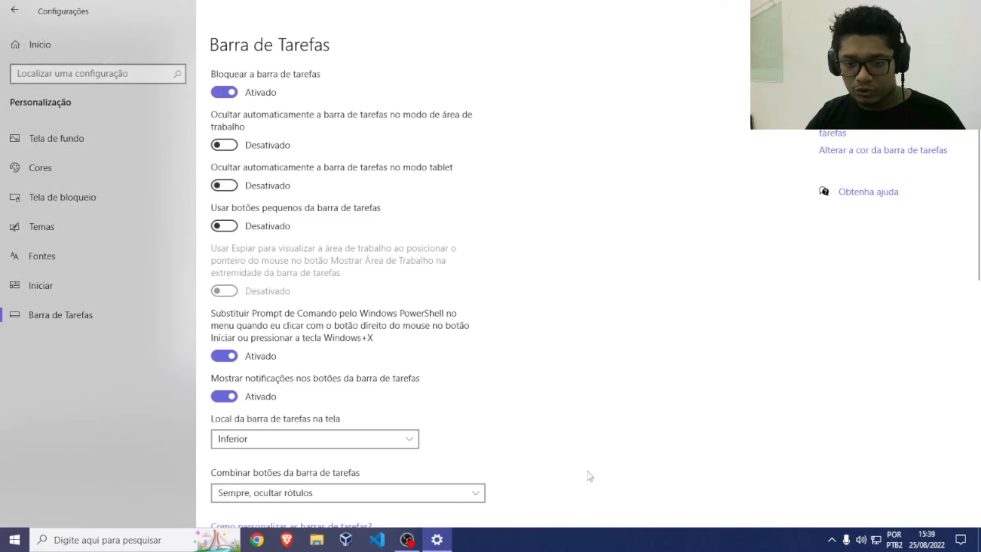
pyautogui.click(224, 92)
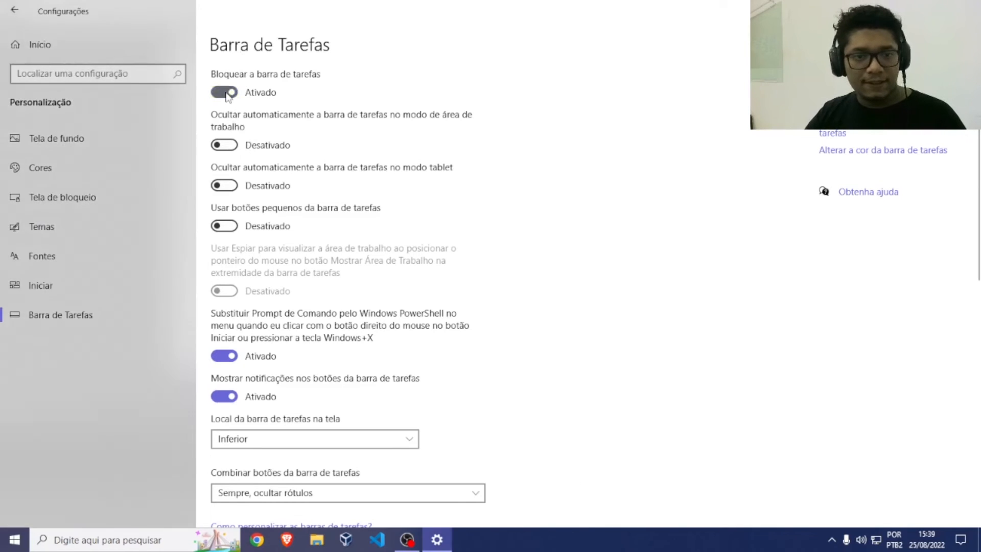
pyautogui.moveTo(596, 544); pyautogui.dragTo(2, 299)
pyautogui.moveTo(28, 332); pyautogui.dragTo(491, 542)
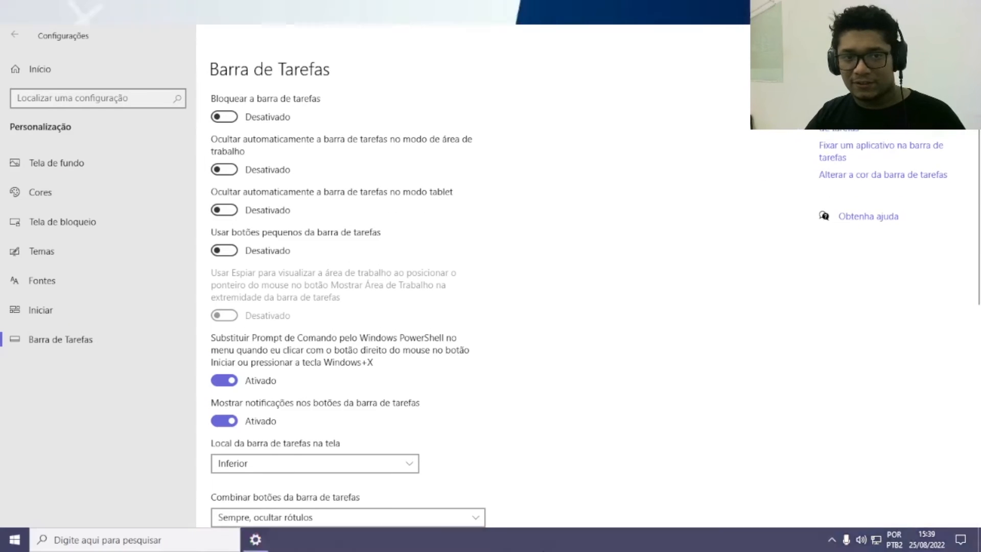
pyautogui.click(224, 92)
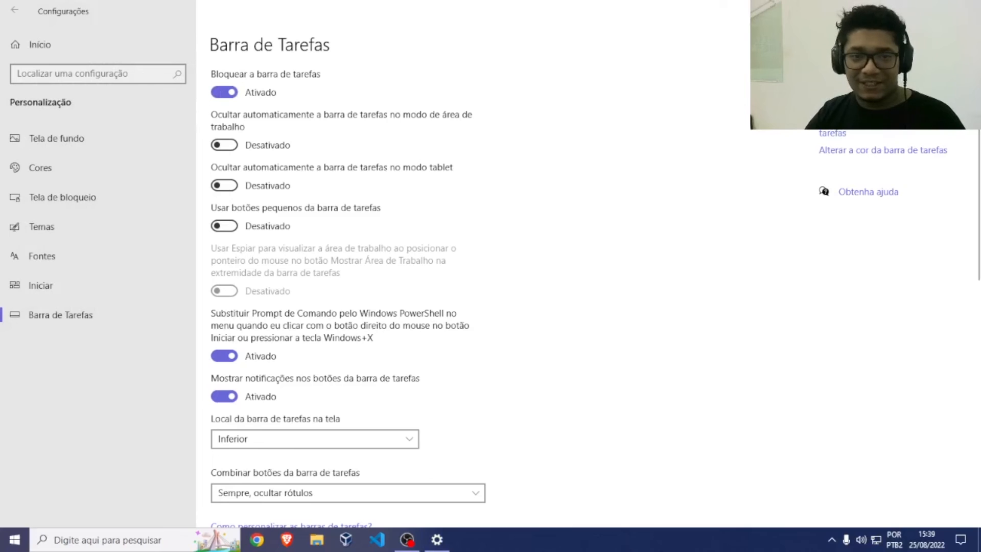
# Try automatic taskbar hiding in desktop mode and small taskbar buttons, turning each option off again
pyautogui.click(225, 145)
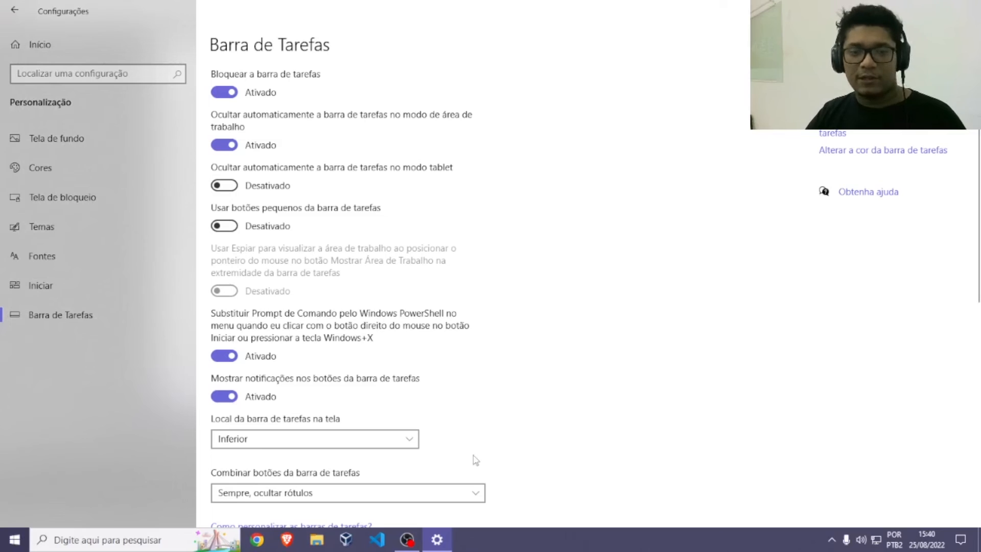
pyautogui.click(225, 145)
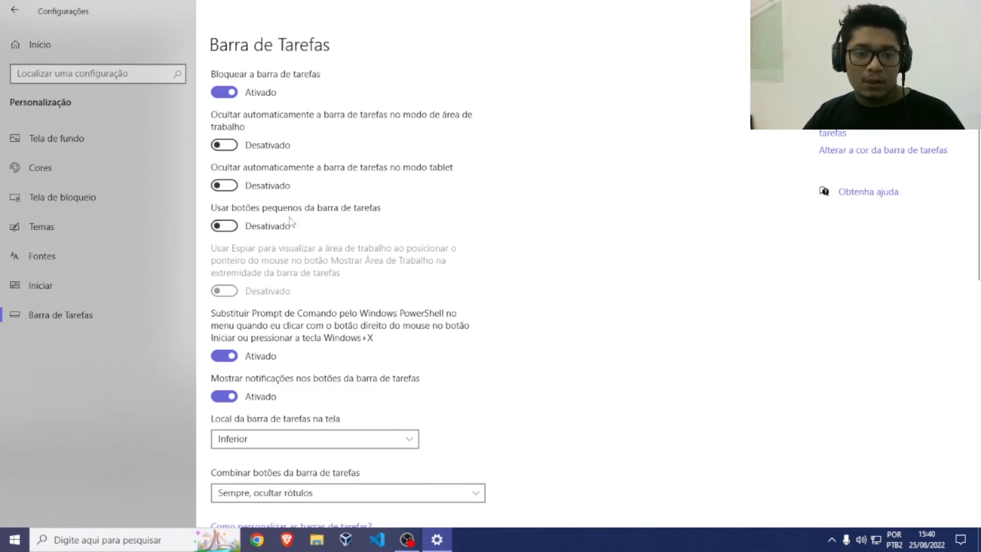
pyautogui.click(224, 227)
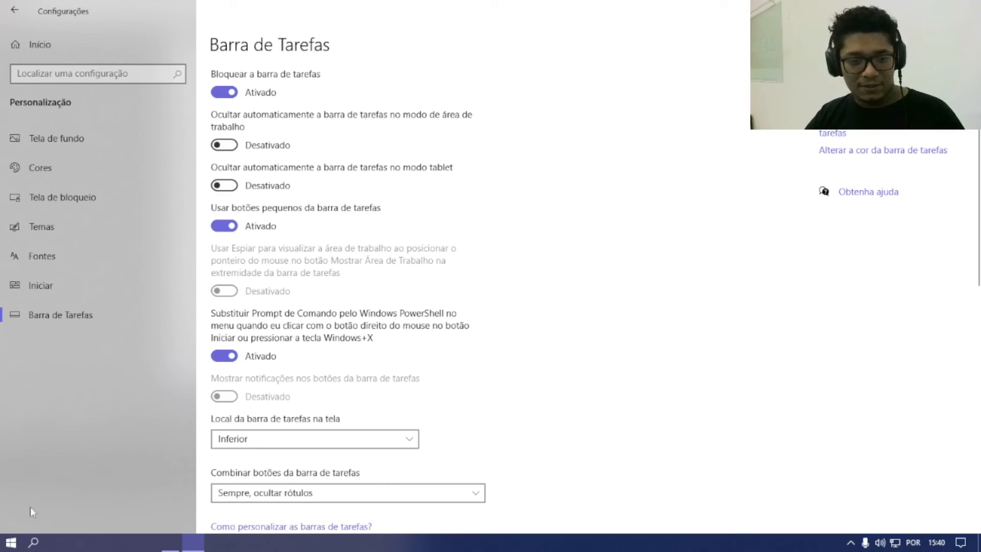
pyautogui.click(225, 226)
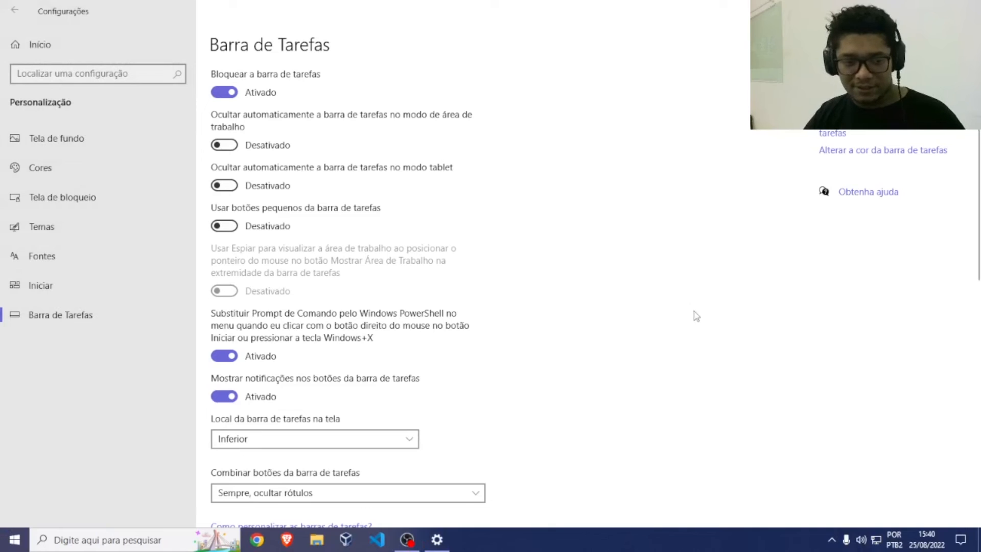
# Try the taskbar locations Esquerda, Superior and Direita, and set the location back to Inferior
pyautogui.scroll(-5, 522, 314)
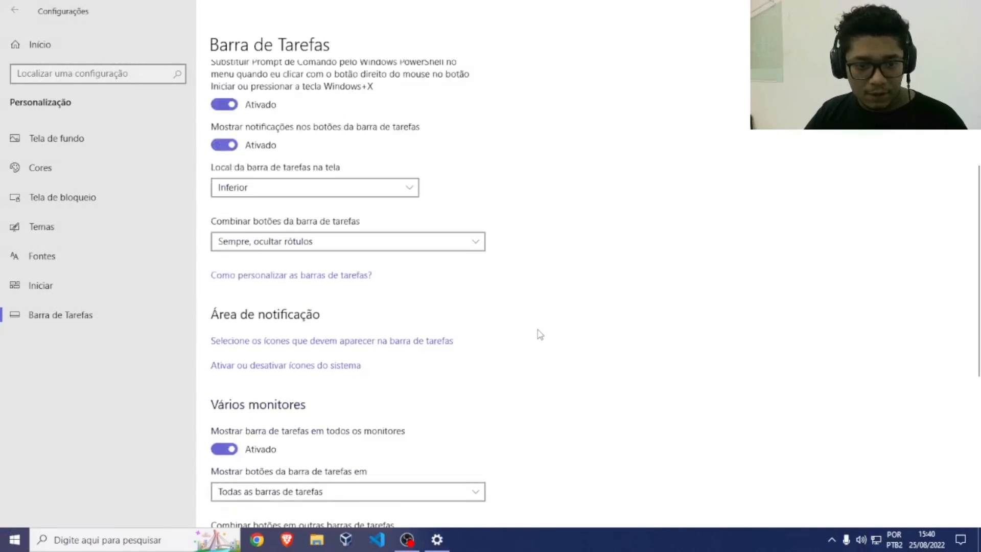
pyautogui.click(231, 122)
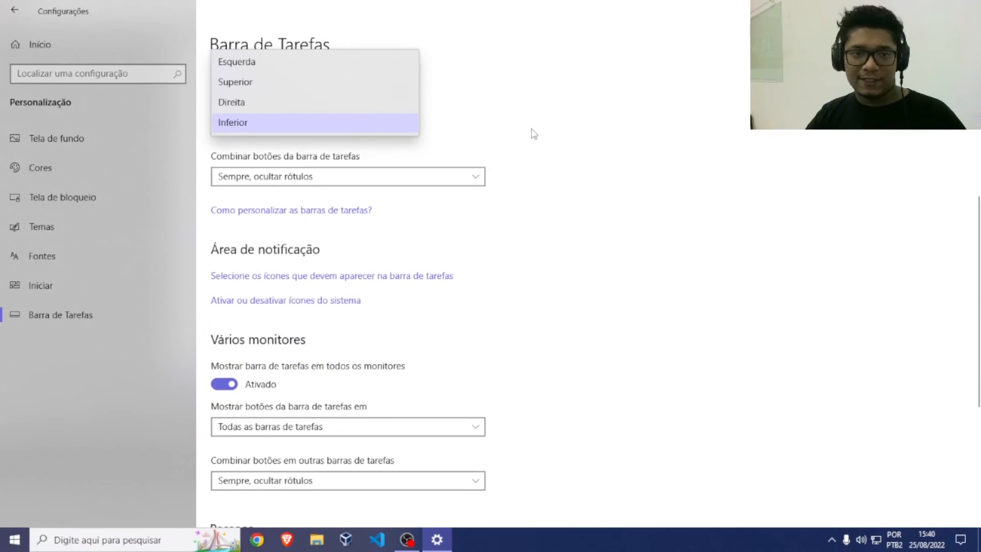
pyautogui.click(285, 62)
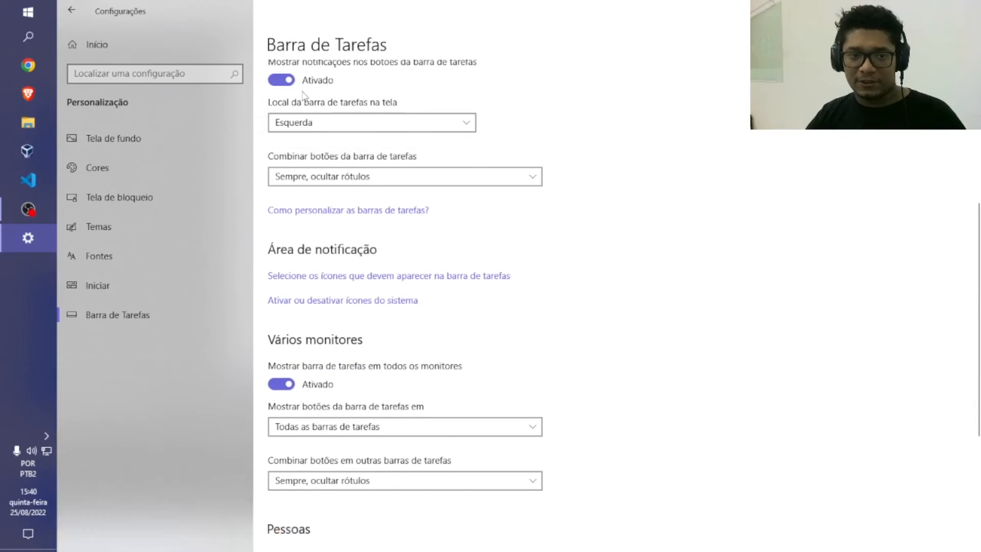
pyautogui.click(335, 126)
pyautogui.click(327, 142)
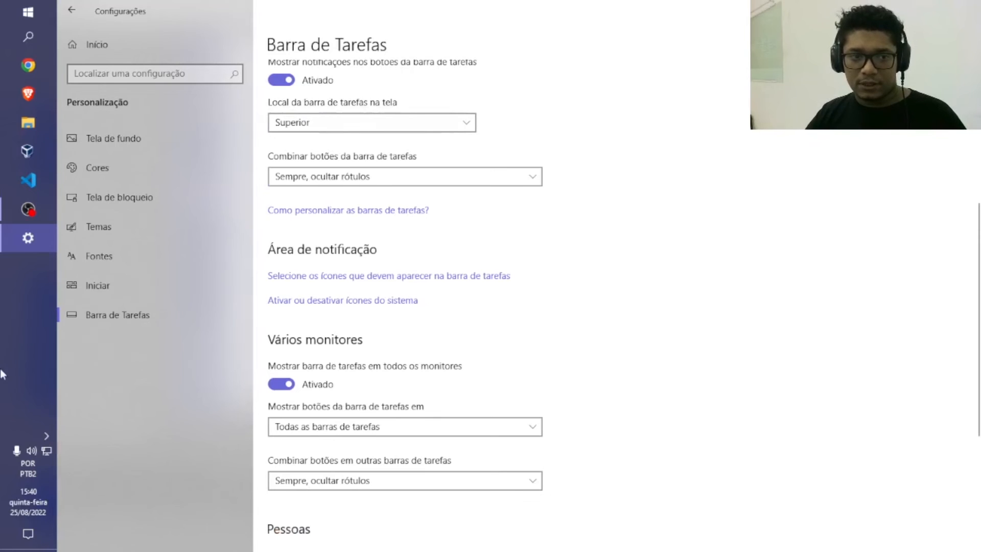
pyautogui.click(329, 148)
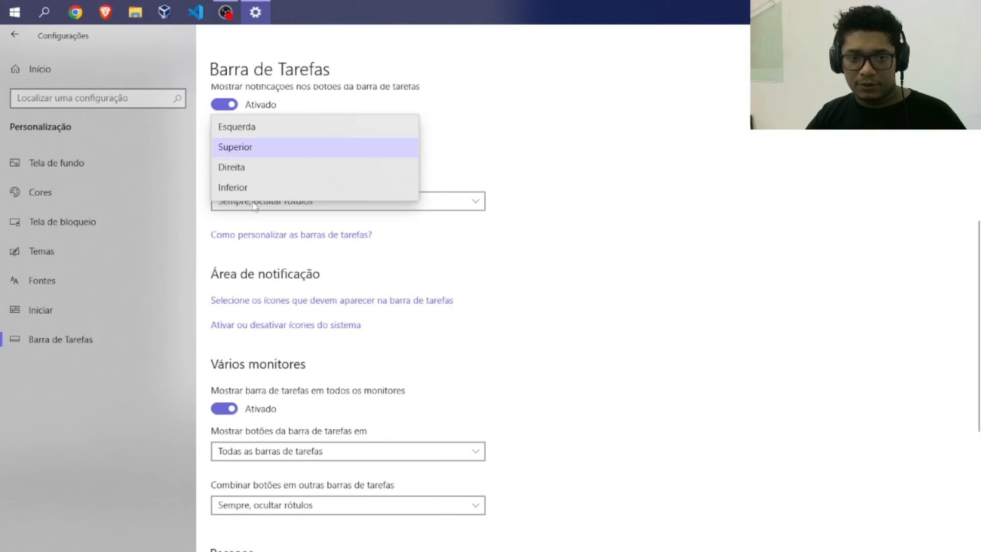
pyautogui.click(241, 165)
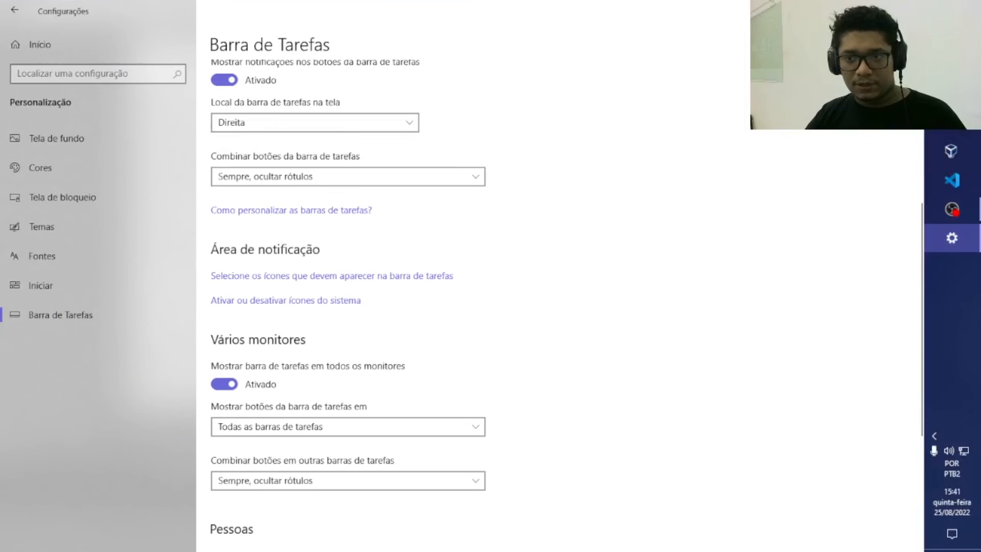
pyautogui.click(379, 124)
pyautogui.click(348, 147)
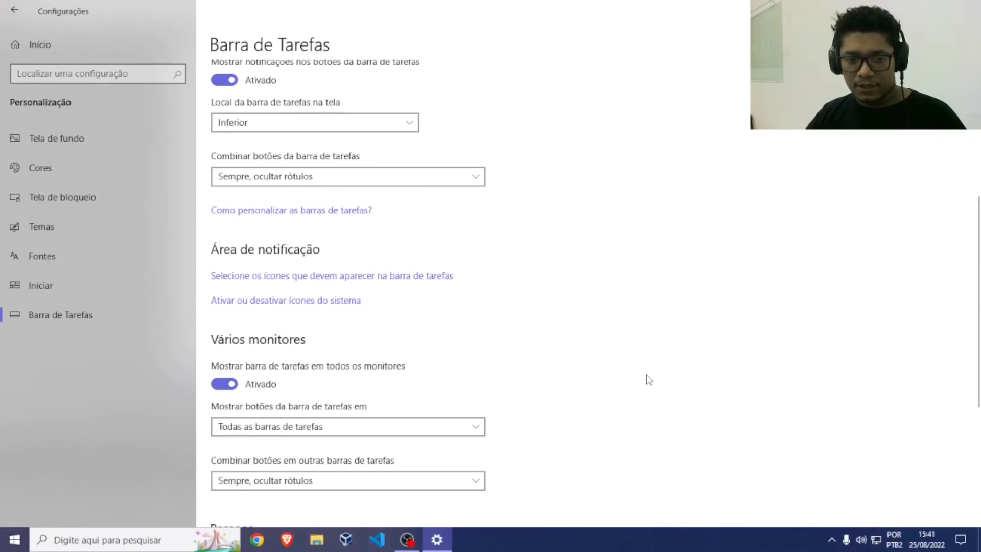
# Look over the remaining Barra de Tarefas settings and view the Tela de fundo page
pyautogui.scroll(-5, 645, 379)
pyautogui.scroll(5, 592, 414)
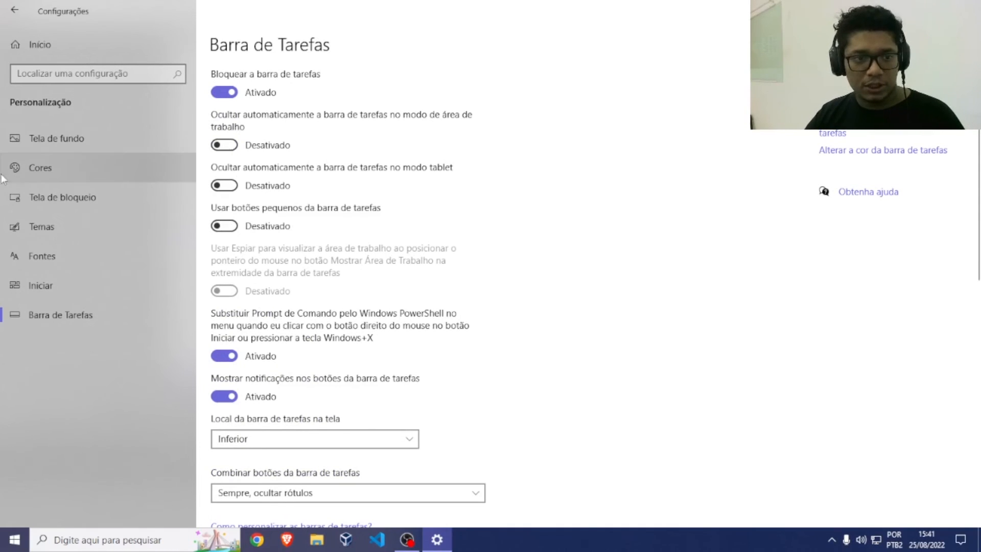
pyautogui.click(41, 137)
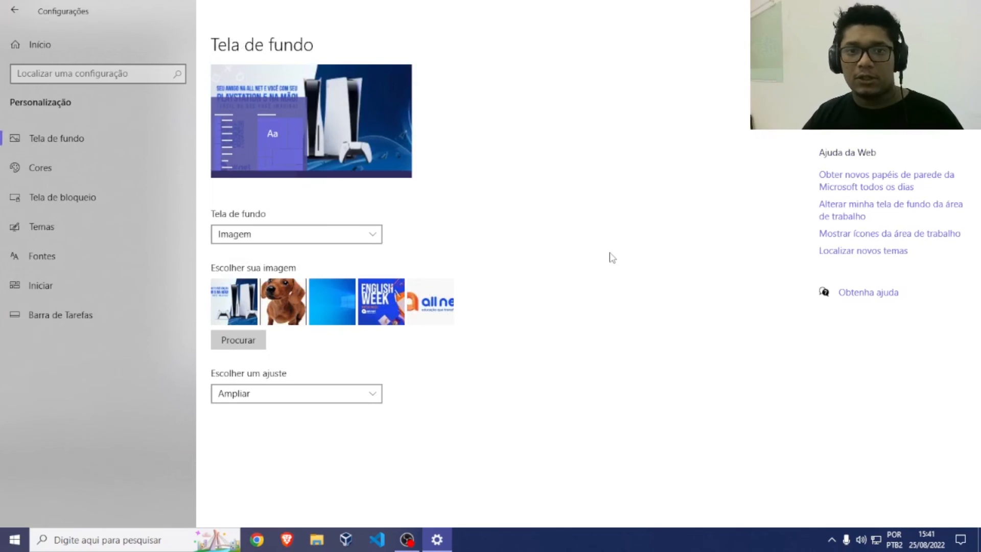
# Return to the main settings overview and open the Facilidade de Acesso category
pyautogui.click(14, 9)
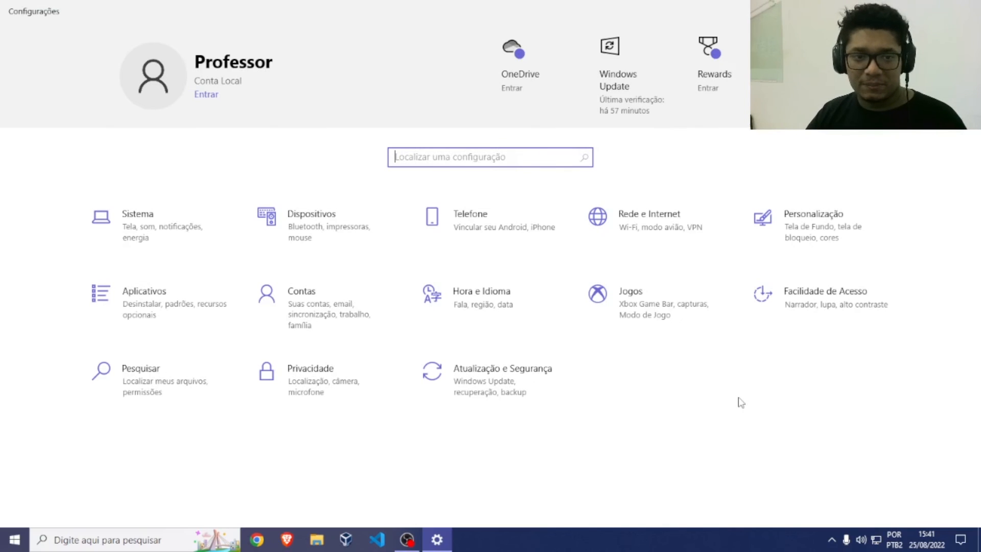
pyautogui.click(792, 296)
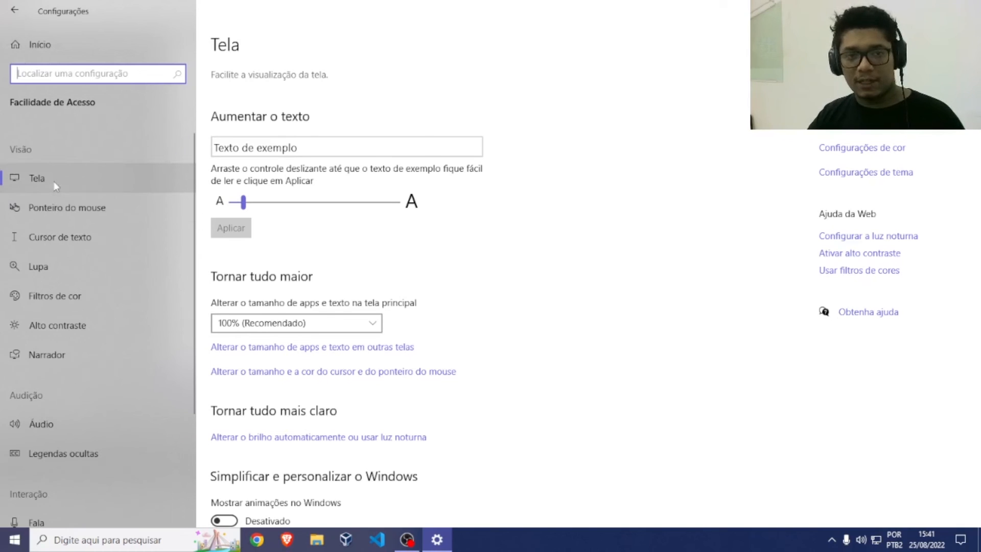
# Increase the text size slightly under Aumentar o texto on the Tela page and apply it
pyautogui.click(244, 203)
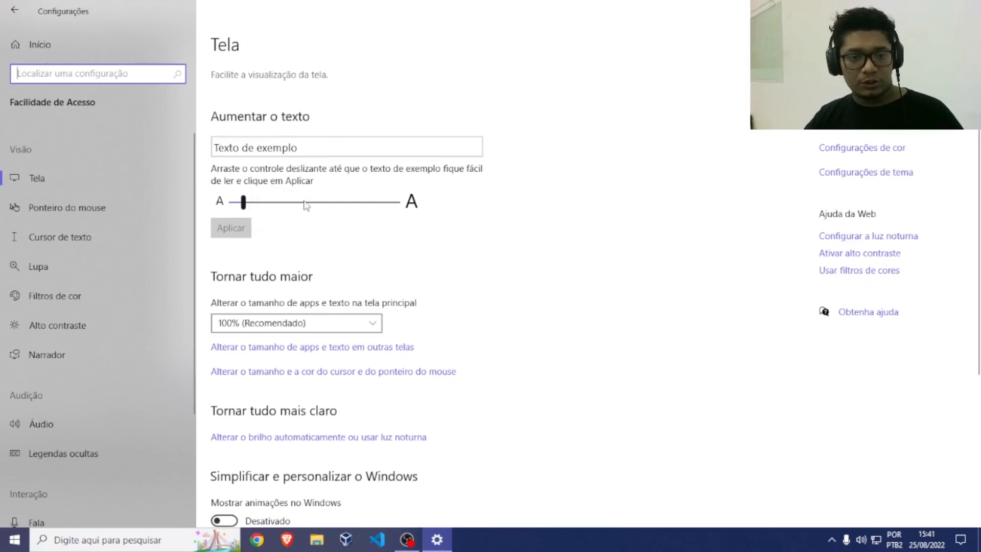
pyautogui.click(261, 203)
pyautogui.click(231, 228)
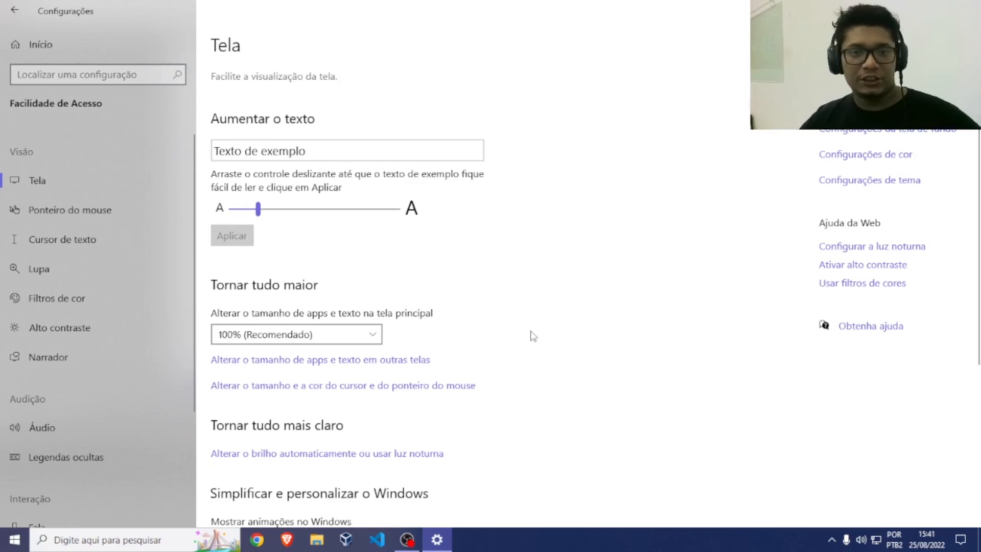
# On the Ponteiro do mouse page, enlarge the pointer slightly and give it the custom colour option in orange
pyautogui.click(111, 217)
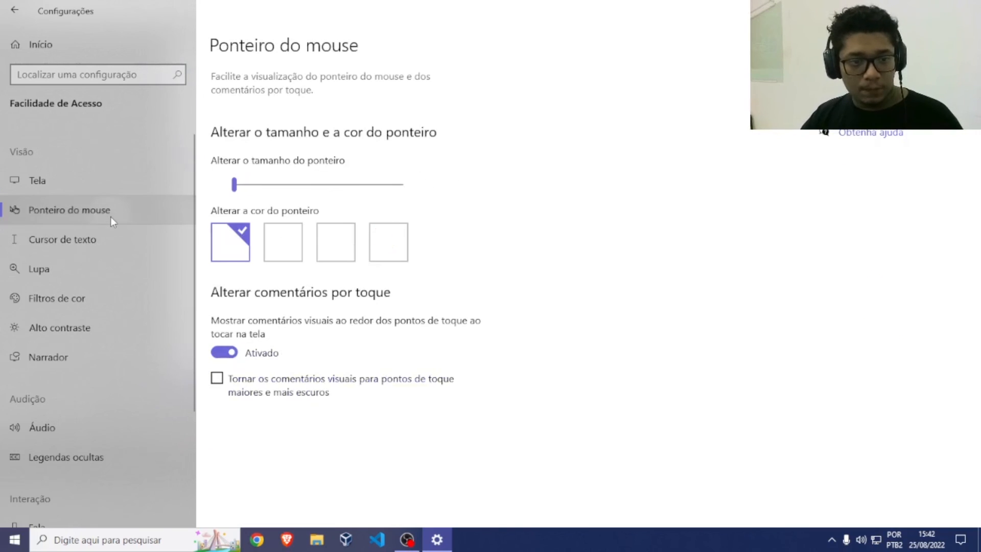
pyautogui.click(258, 186)
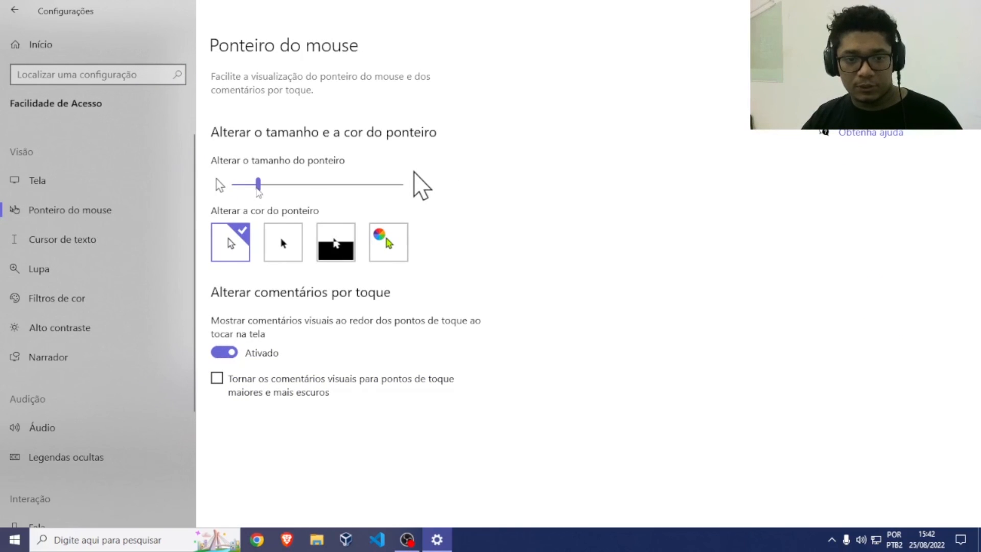
pyautogui.moveTo(259, 191)
pyautogui.mouseDown()
pyautogui.moveTo(292, 187)
pyautogui.moveTo(268, 189)
pyautogui.mouseUp()
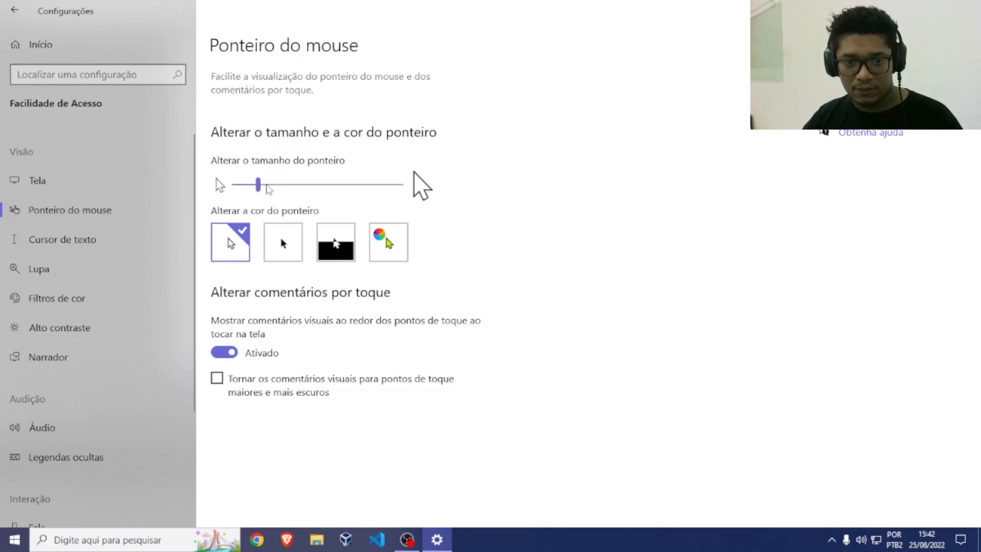
pyautogui.click(270, 186)
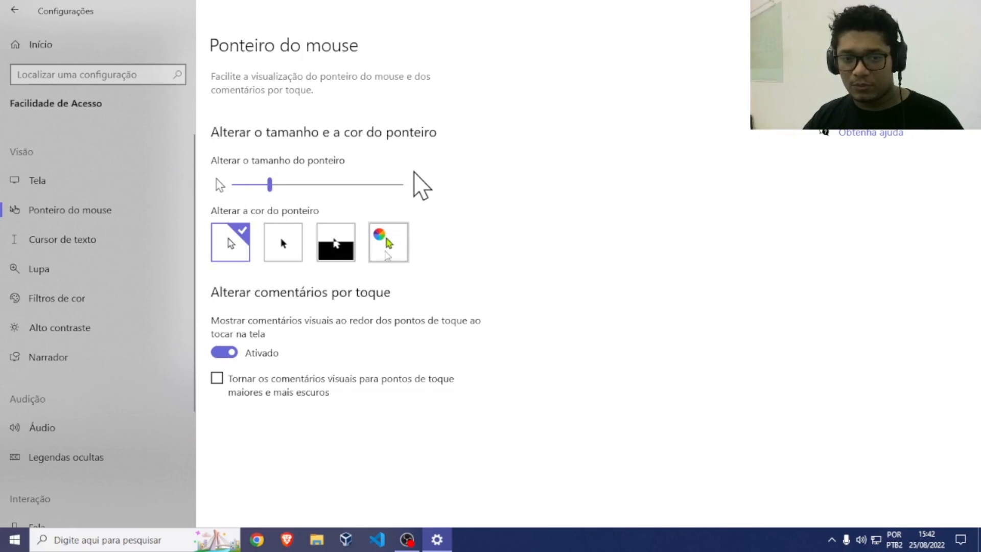
pyautogui.click(387, 253)
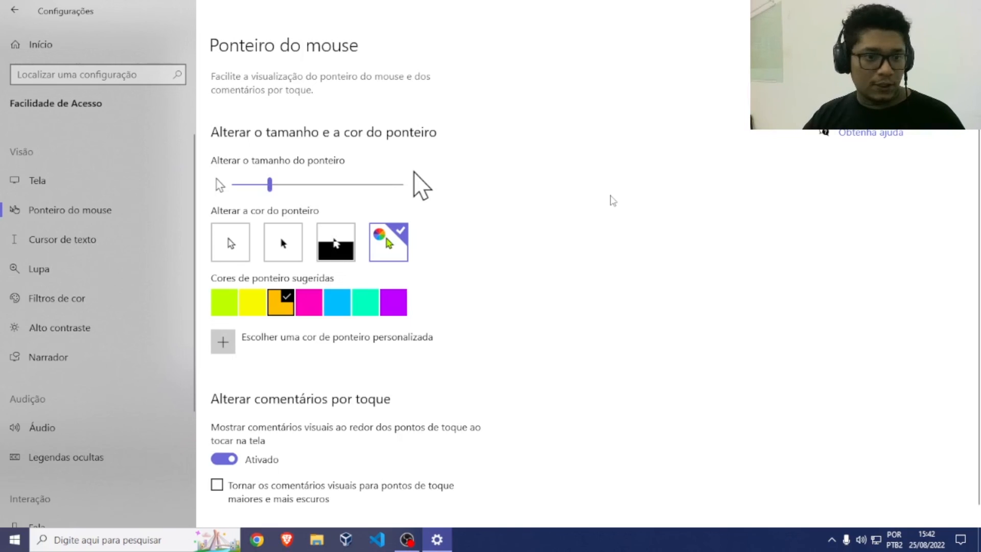
# Examine the Filtros de cor page, including its activation switch, filter options and colour wheel, and look over the other Facilidade de Acesso pages listed
pyautogui.click(86, 296)
pyautogui.scroll(-5, 632, 361)
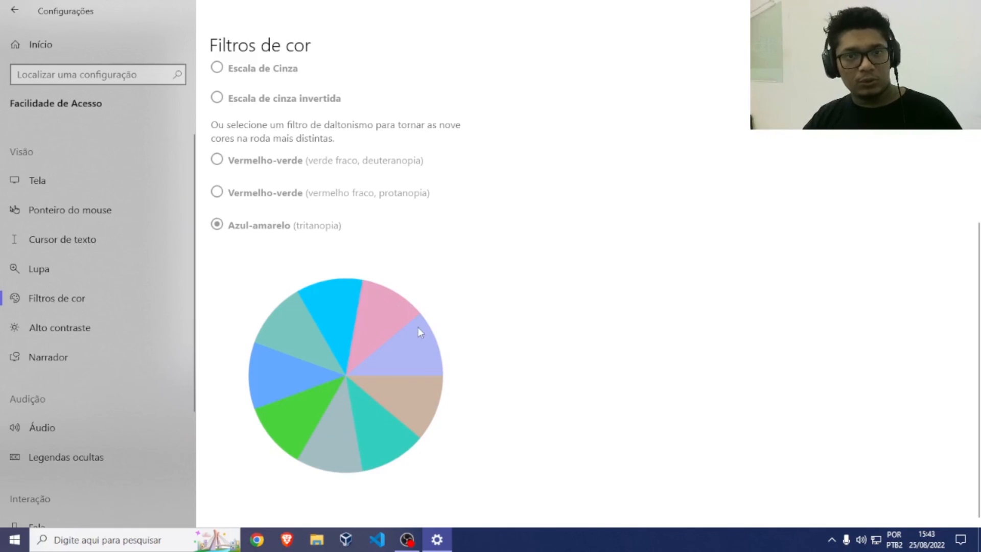
pyautogui.scroll(5, 449, 345)
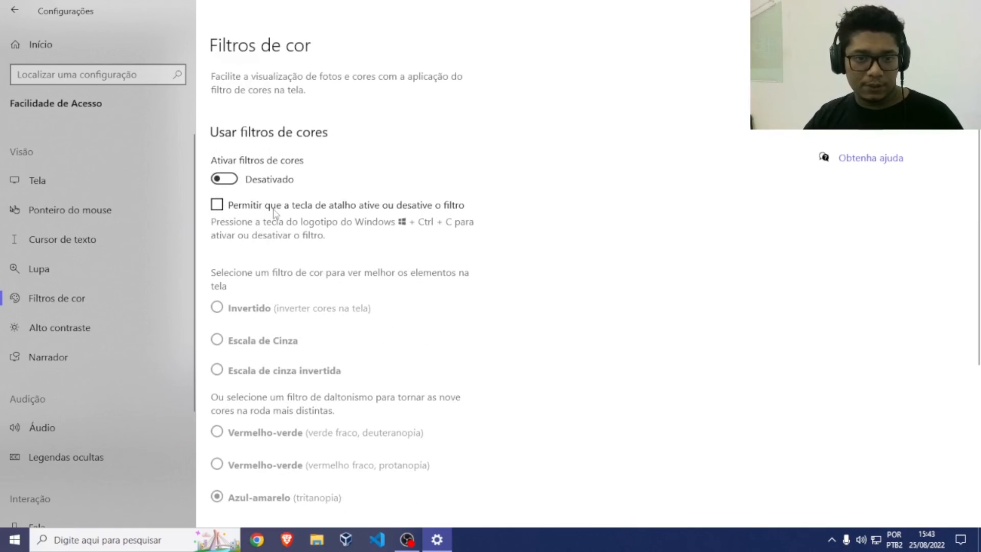
pyautogui.scroll(-4, 434, 278)
pyautogui.scroll(4, 430, 225)
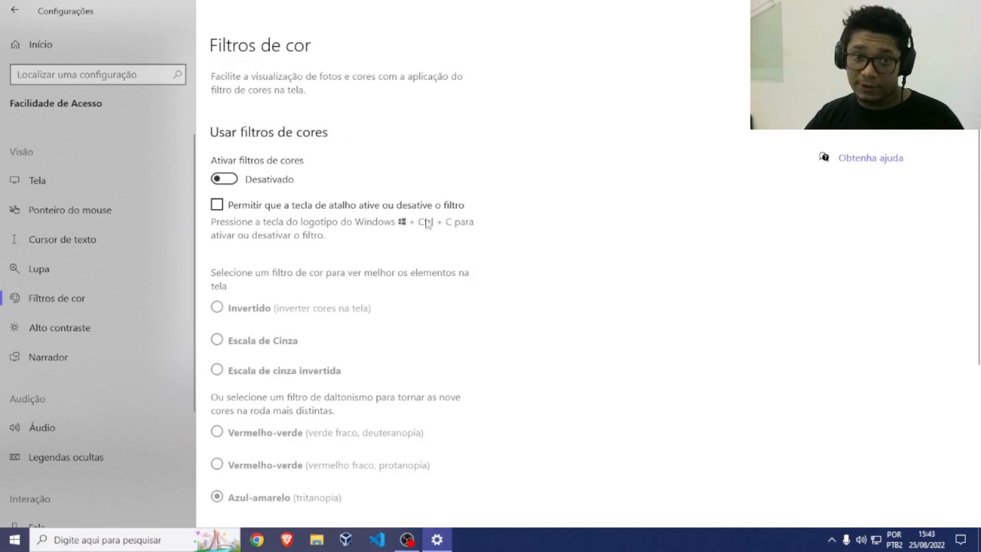
pyautogui.scroll(-4, 351, 298)
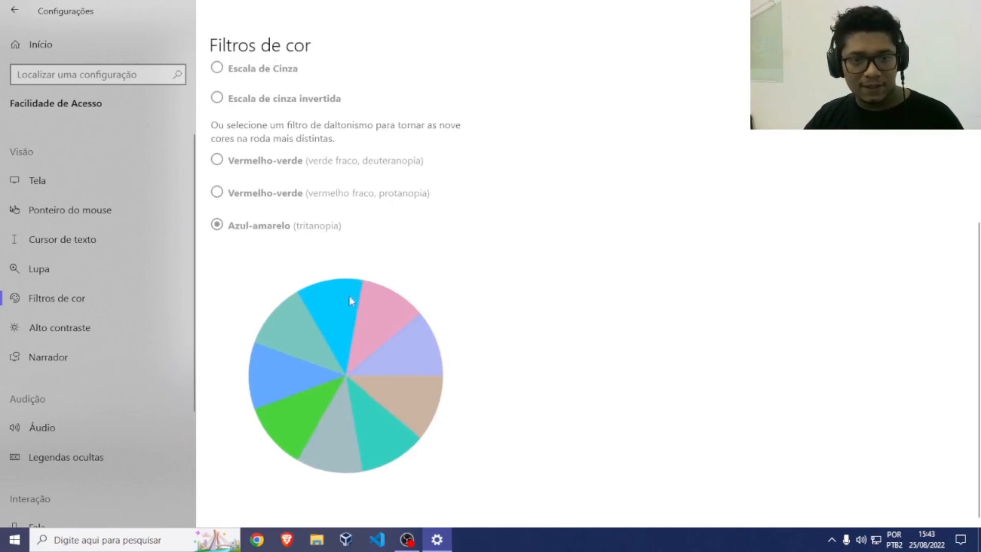
pyautogui.scroll(4, 351, 298)
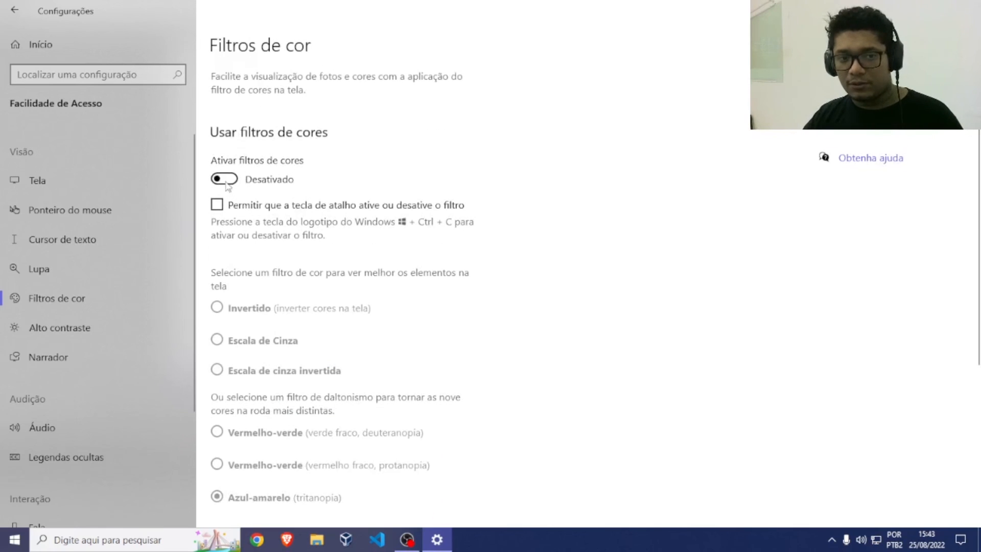
pyautogui.scroll(-4, 281, 202)
pyautogui.scroll(1, 269, 217)
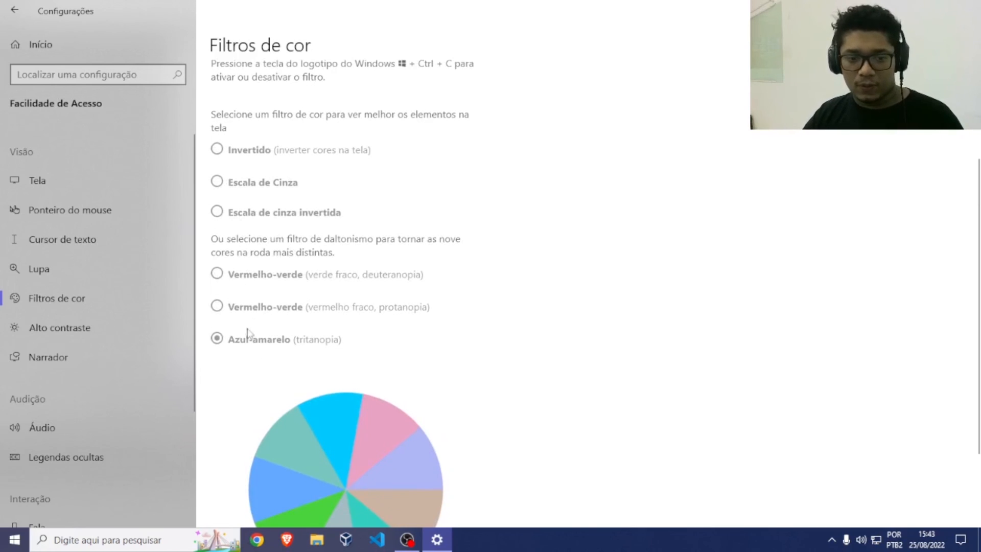
pyautogui.scroll(-1, 523, 324)
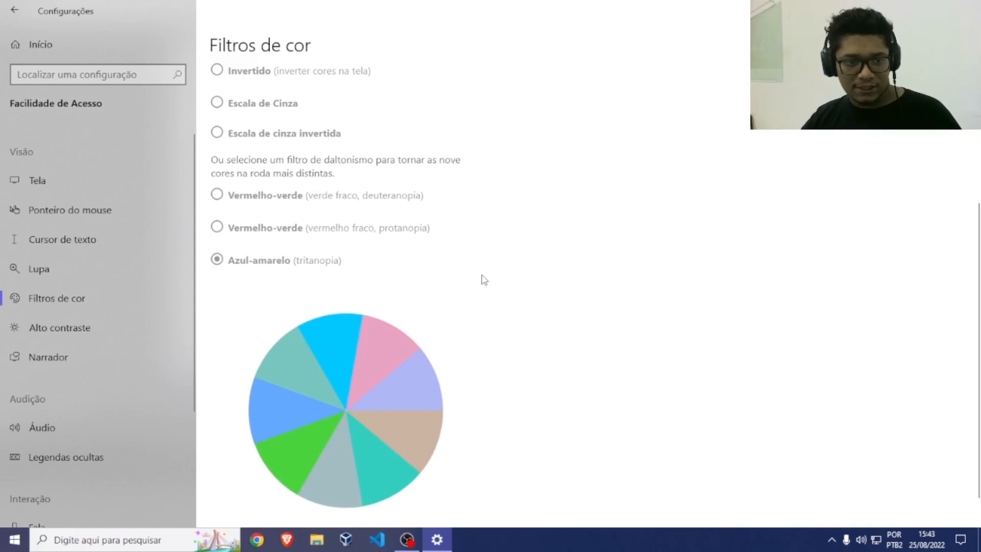
pyautogui.scroll(-3, 90, 297)
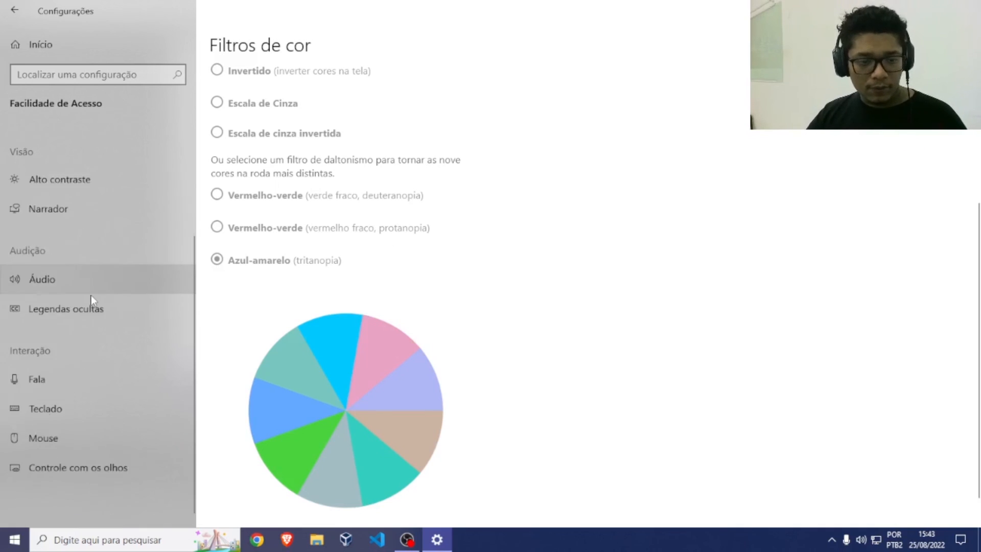
pyautogui.scroll(3, 84, 404)
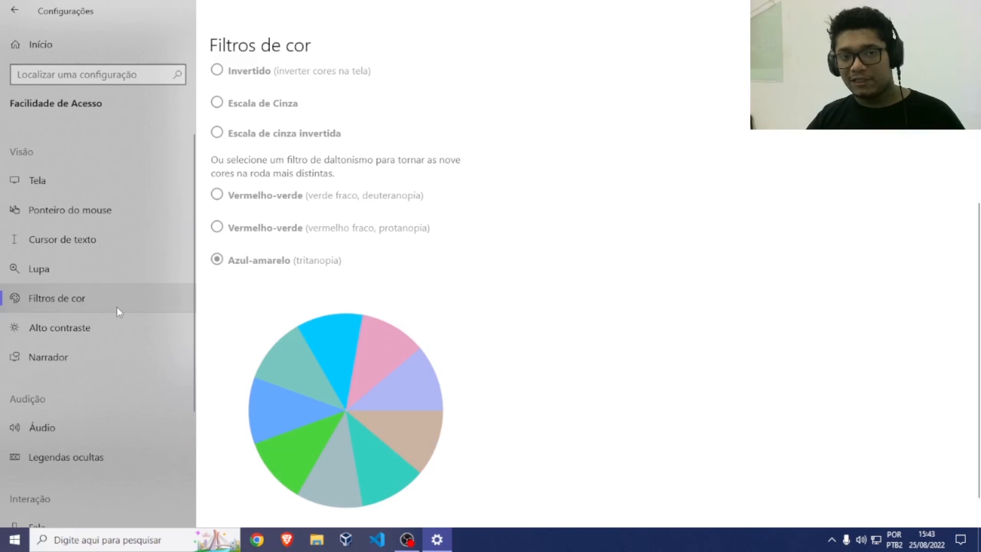
# Revisit the Personalização, Facilidade de Acesso and Contas categories, return to the settings overview, and switch to OBS
pyautogui.click(15, 9)
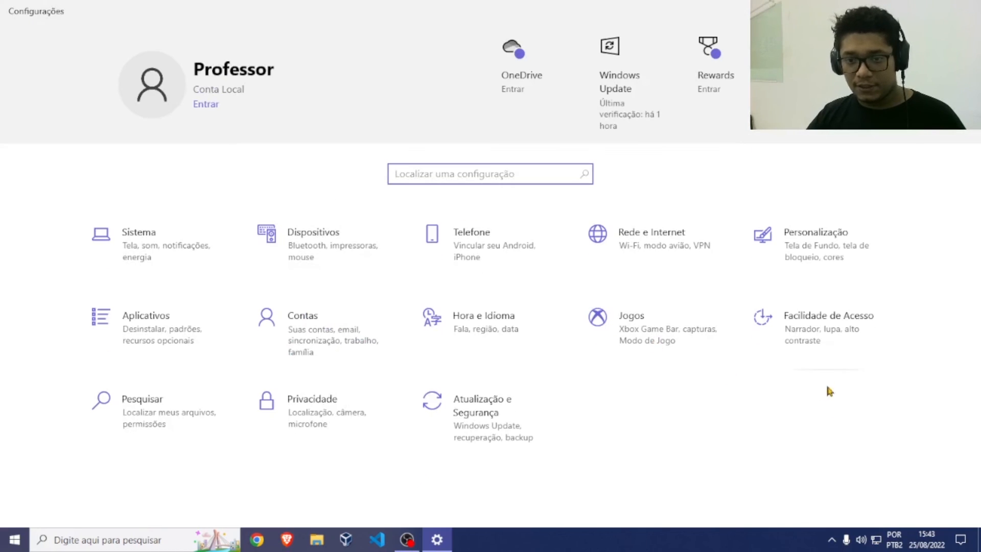
pyautogui.click(805, 258)
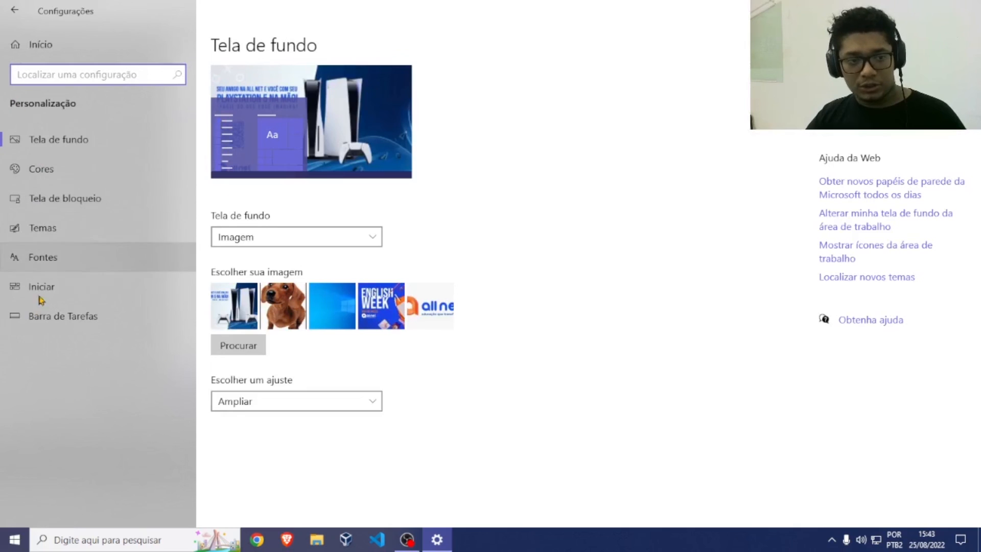
pyautogui.click(14, 10)
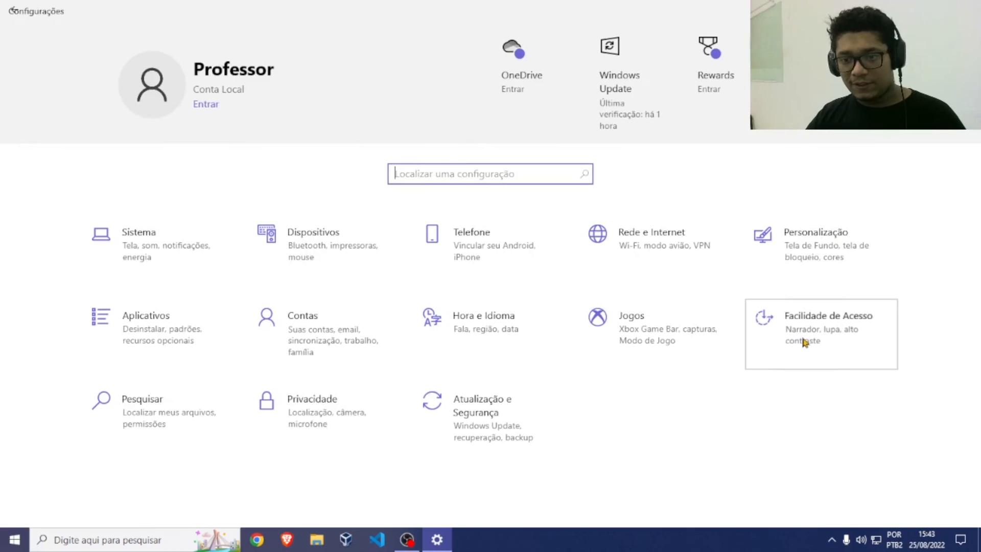
pyautogui.click(805, 341)
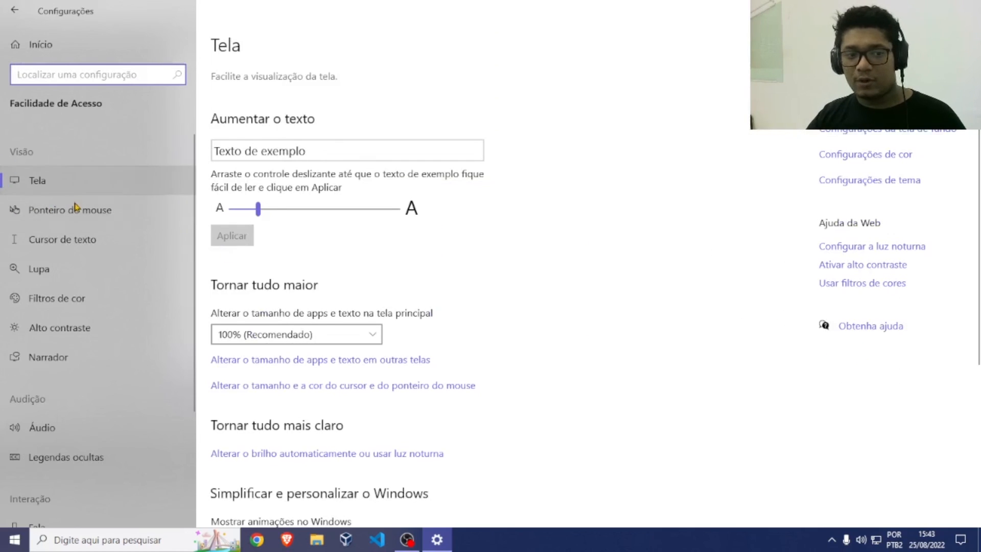
pyautogui.click(14, 9)
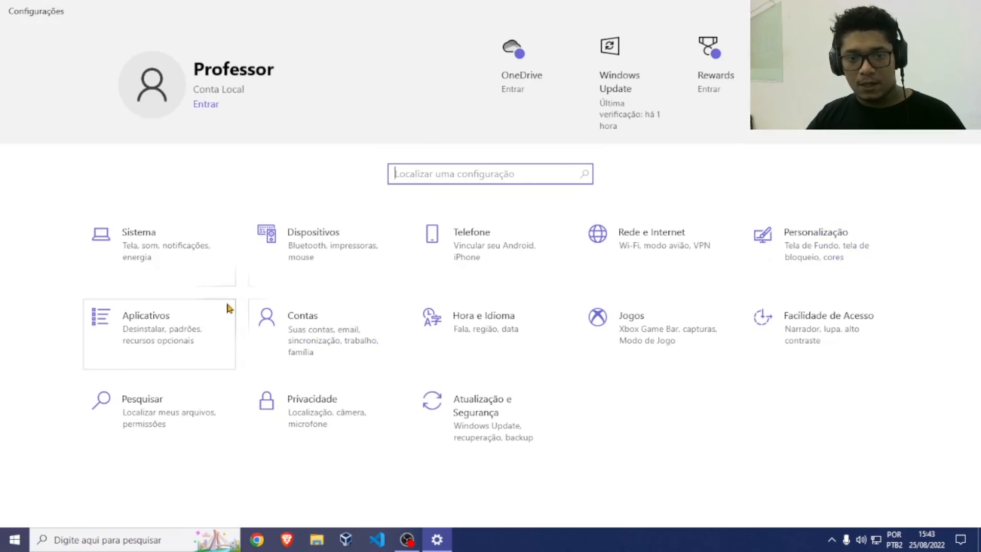
pyautogui.click(327, 344)
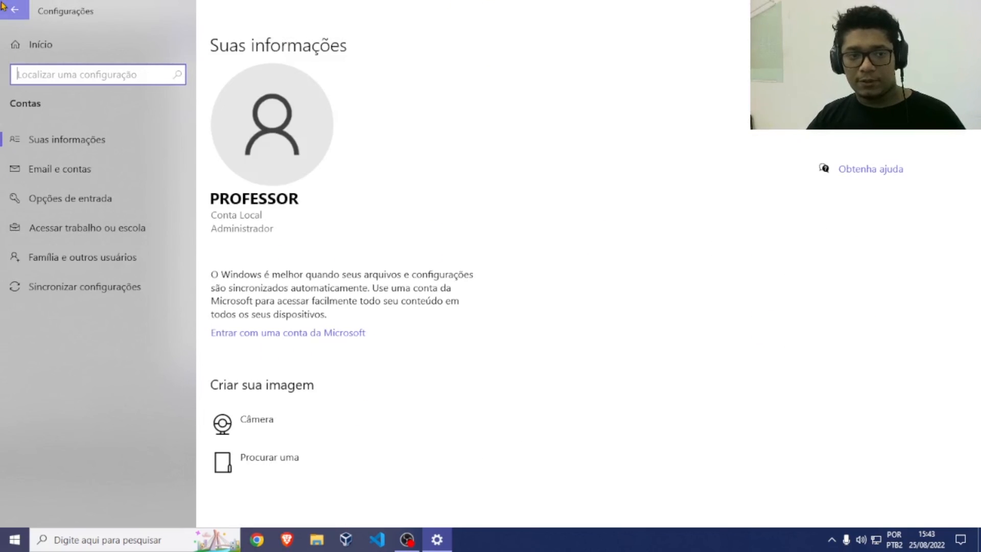
pyautogui.click(15, 10)
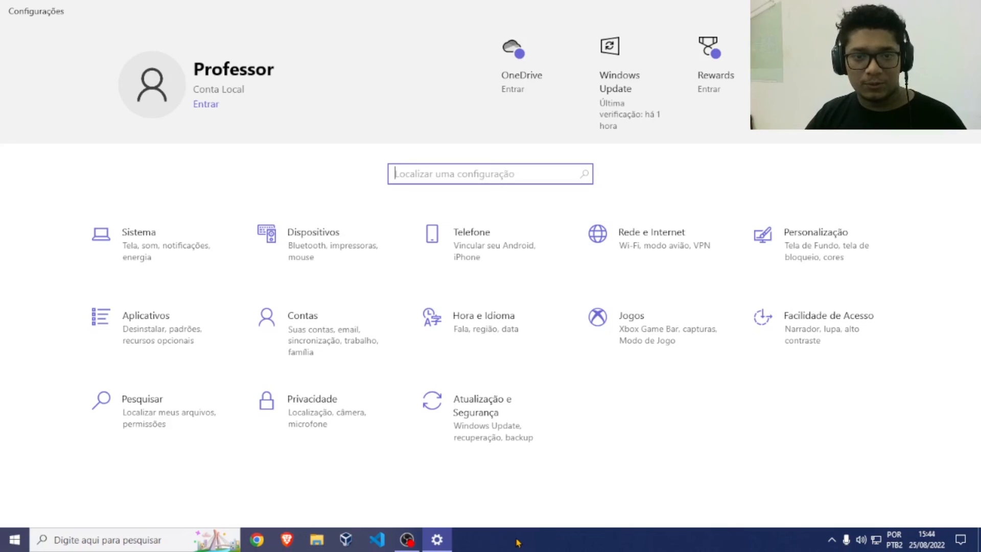
pyautogui.click(406, 541)
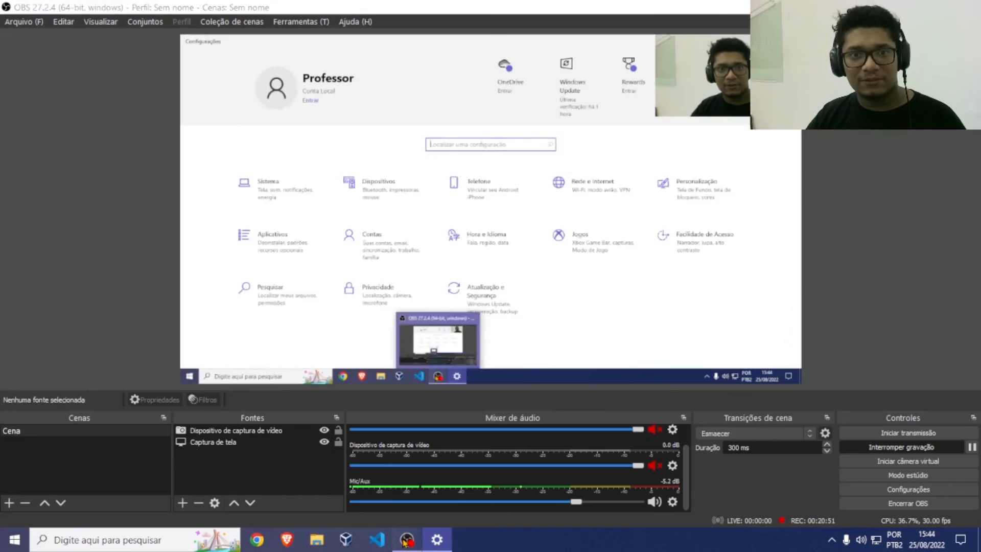